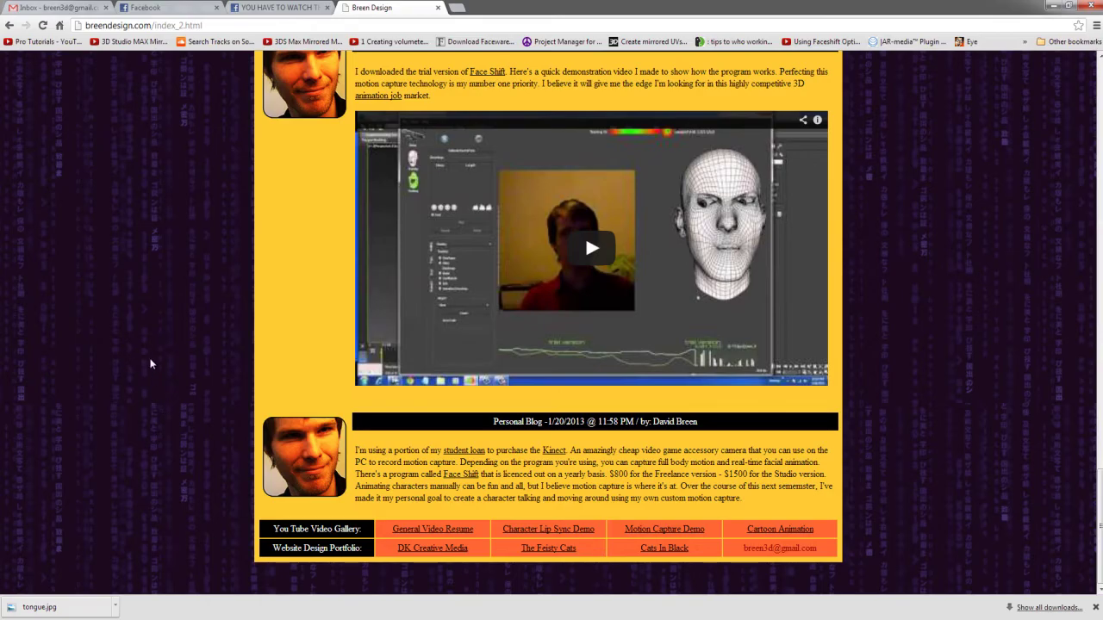
# Review the blog entries dated 1/20/2013 and 1/26/2013 about Kinect and Face Shift motion capture.
pyautogui.scroll(2, 418, 345)
pyautogui.scroll(-3, 528, 345)
pyautogui.moveTo(547, 421); pyautogui.dragTo(617, 422)
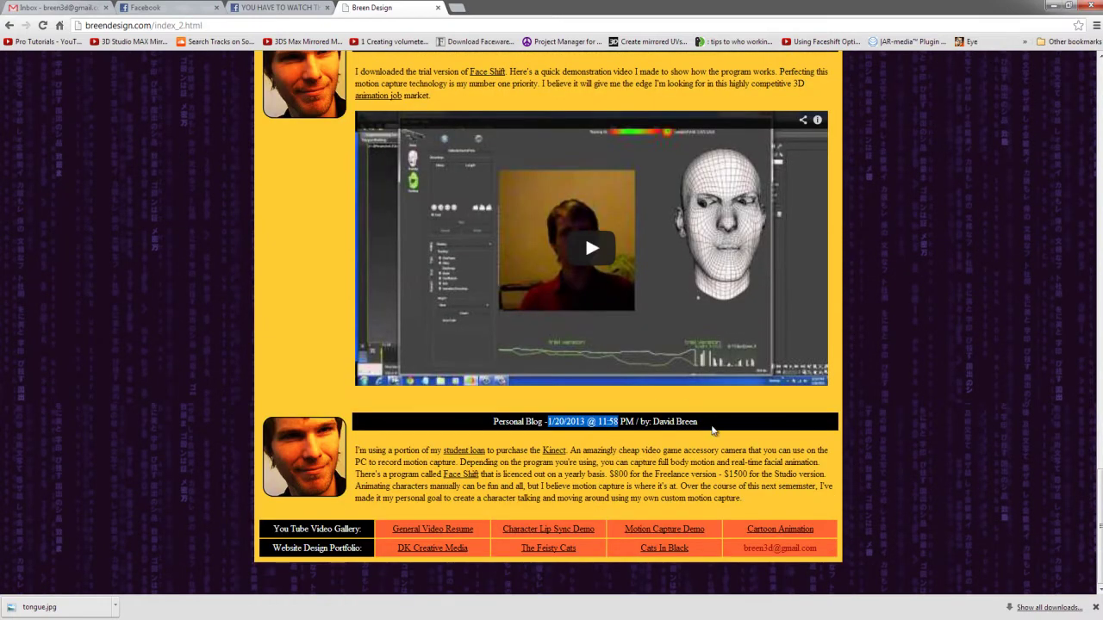
pyautogui.click(716, 436)
pyautogui.scroll(1, 716, 437)
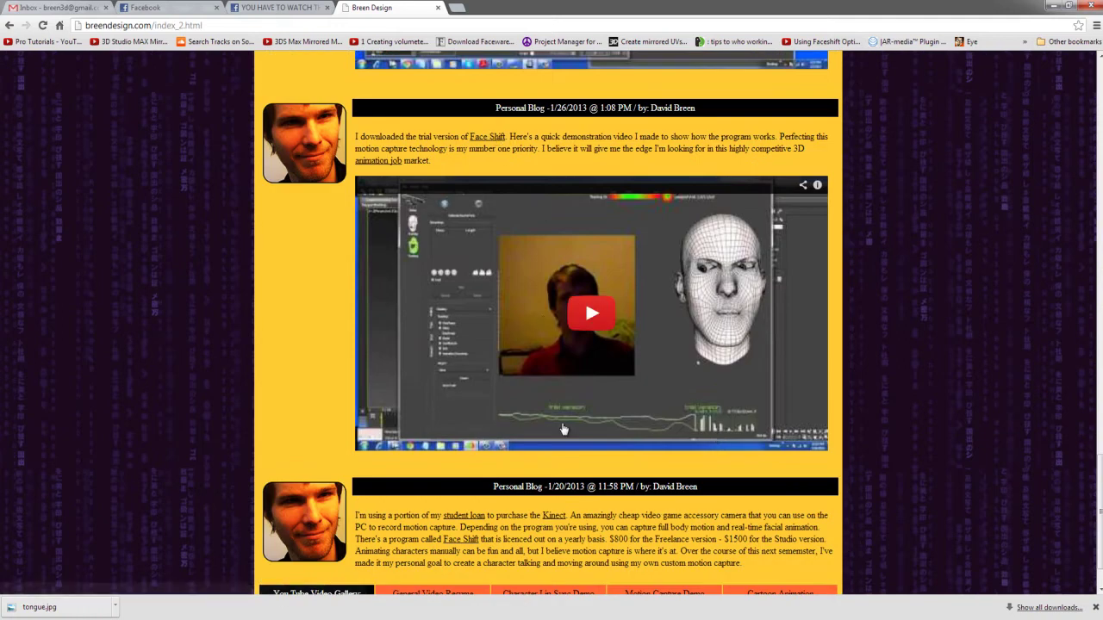
pyautogui.scroll(-1, 543, 322)
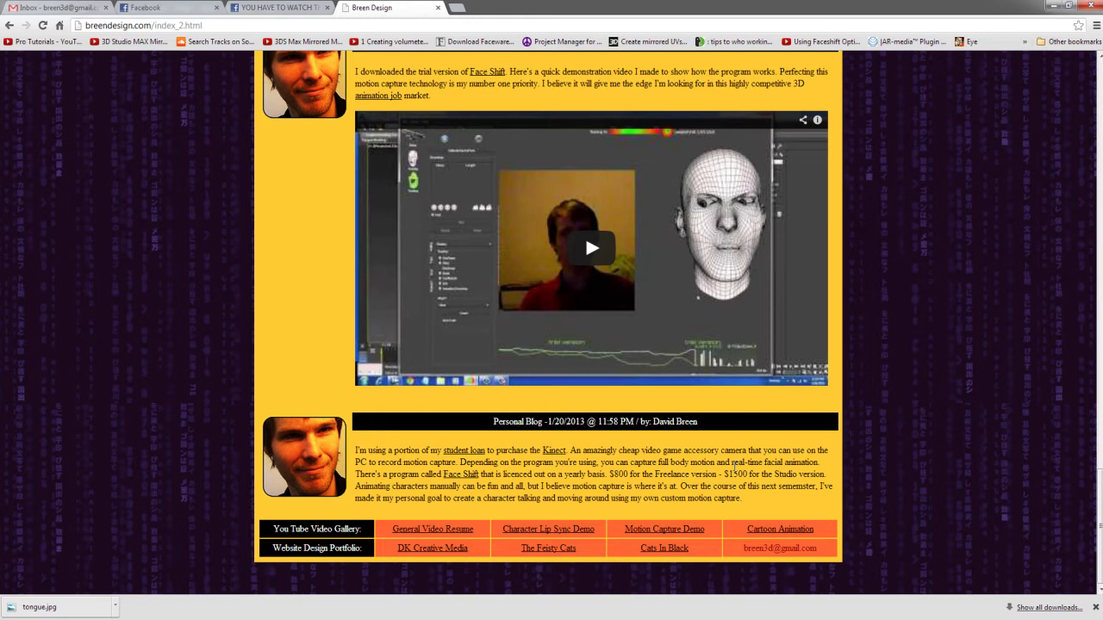
pyautogui.scroll(1, 617, 387)
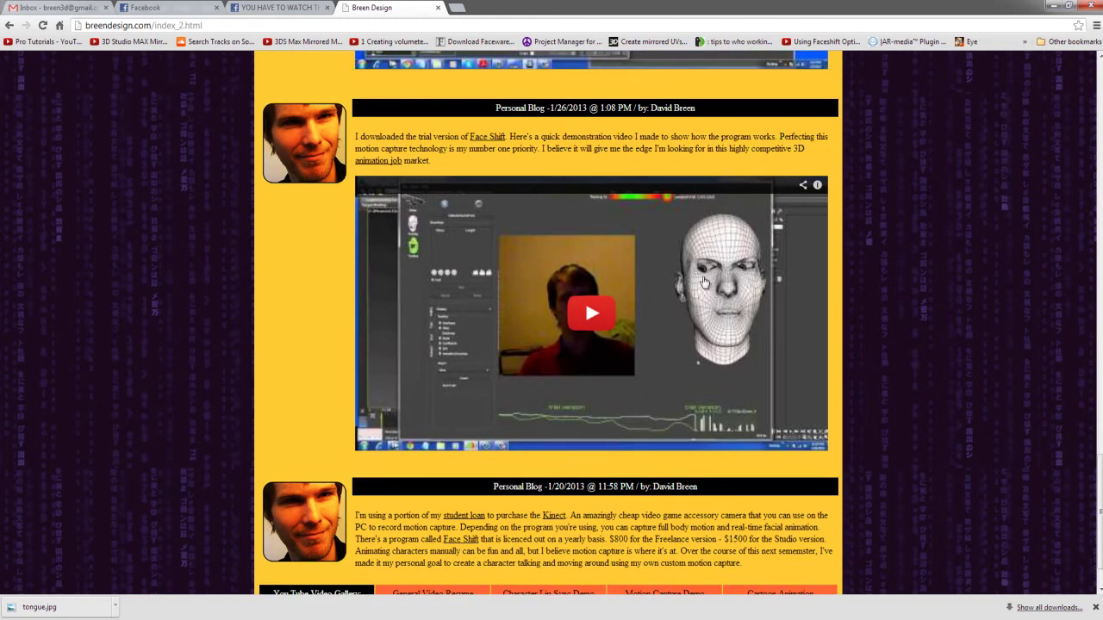
pyautogui.scroll(1, 703, 281)
pyautogui.scroll(-2, 723, 237)
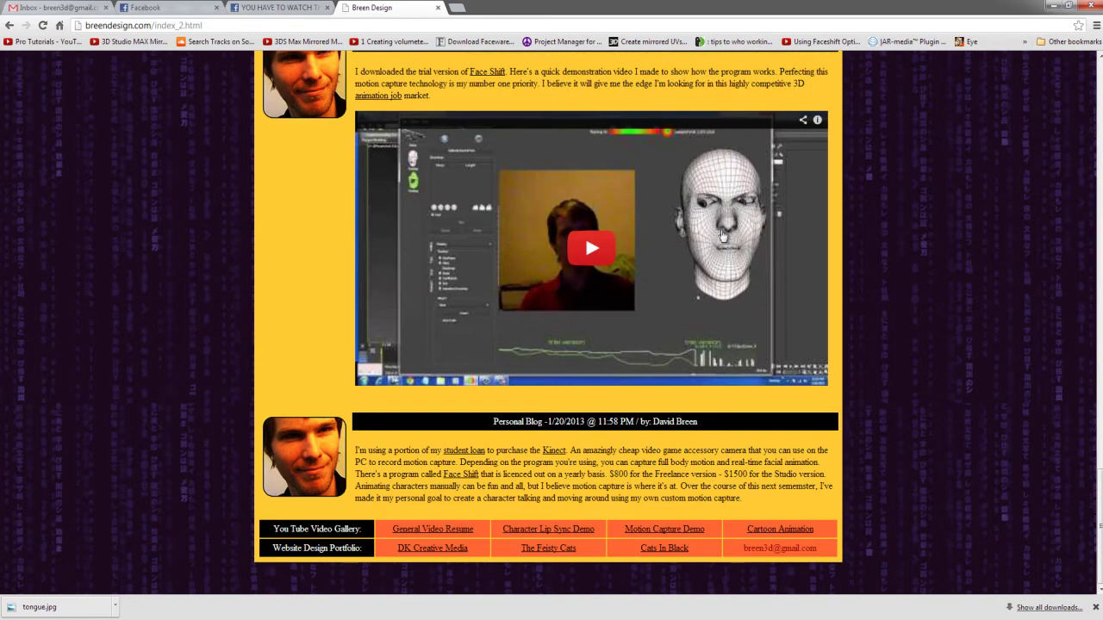
pyautogui.scroll(1, 523, 308)
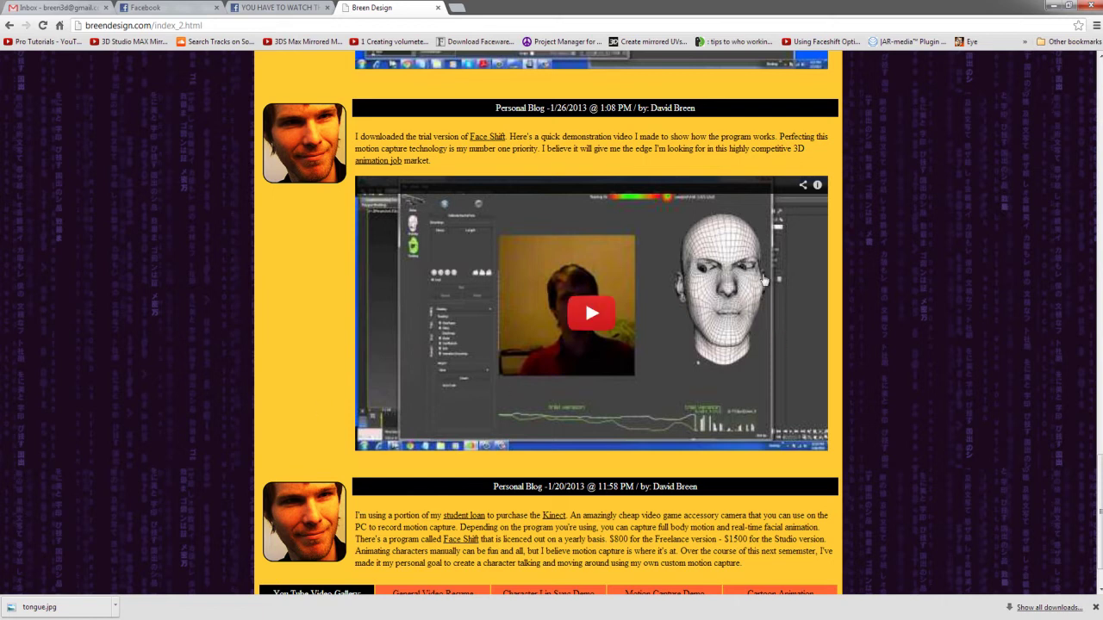
pyautogui.moveTo(457, 516)
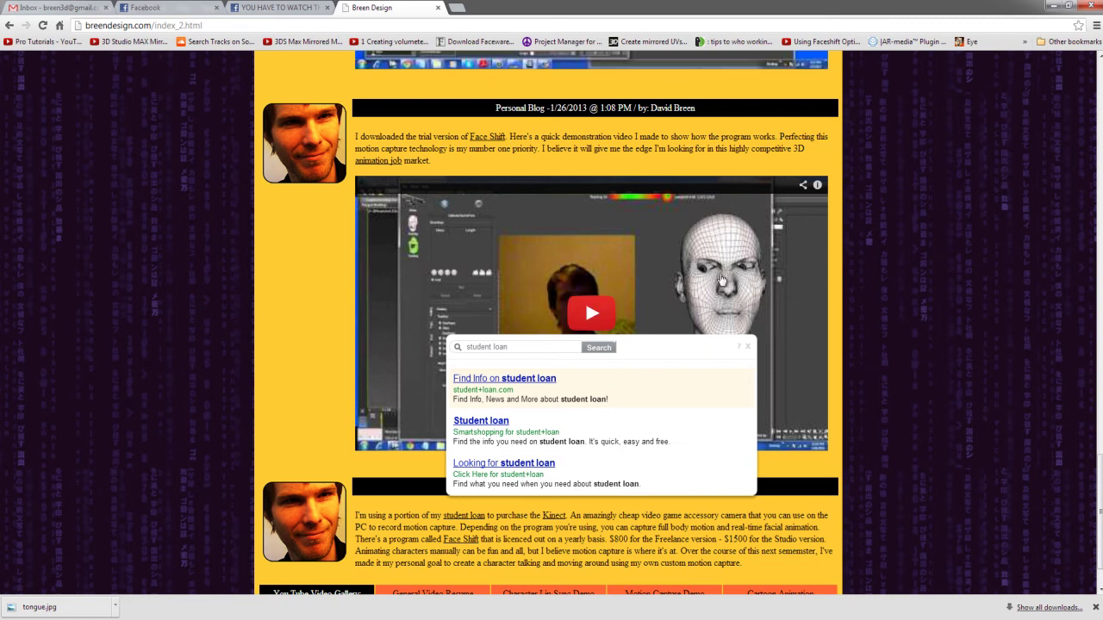
pyautogui.click(491, 347)
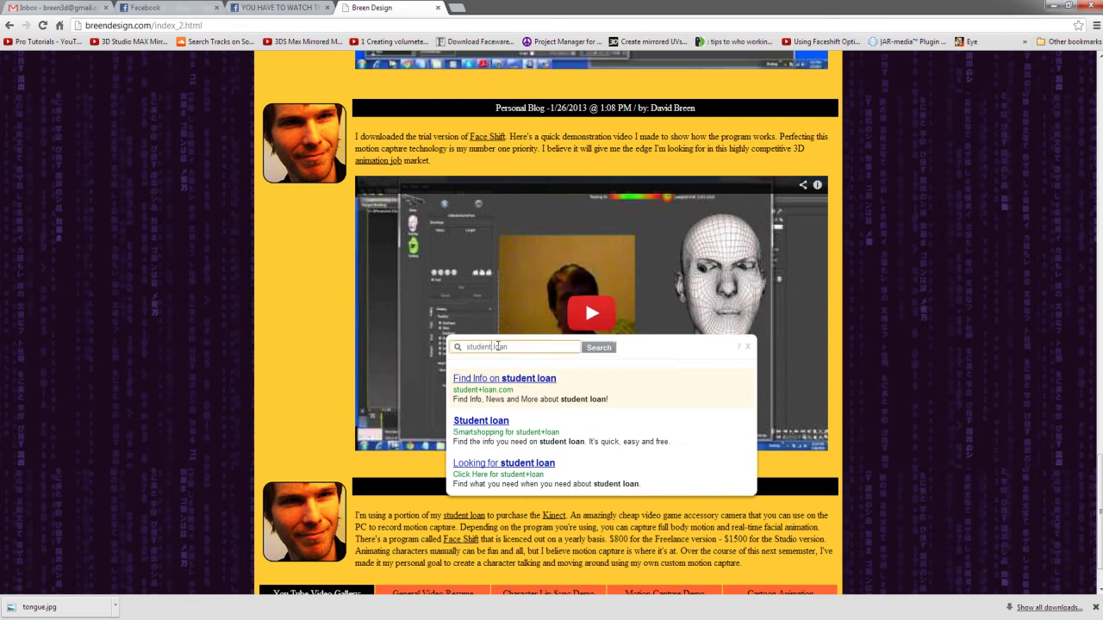
pyautogui.click(746, 346)
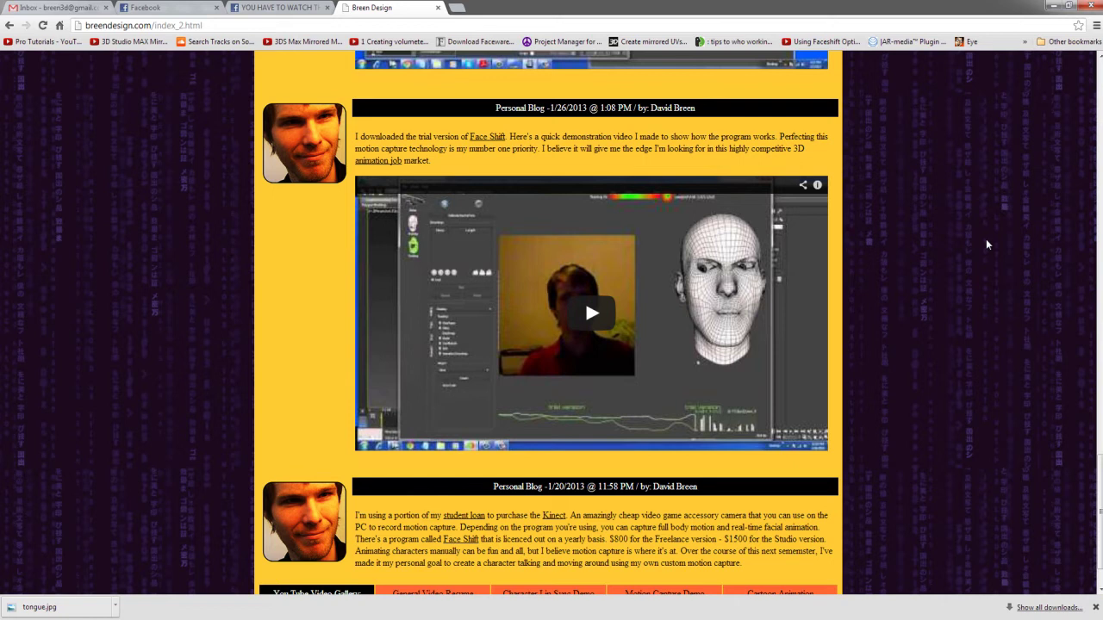
pyautogui.moveTo(468, 514)
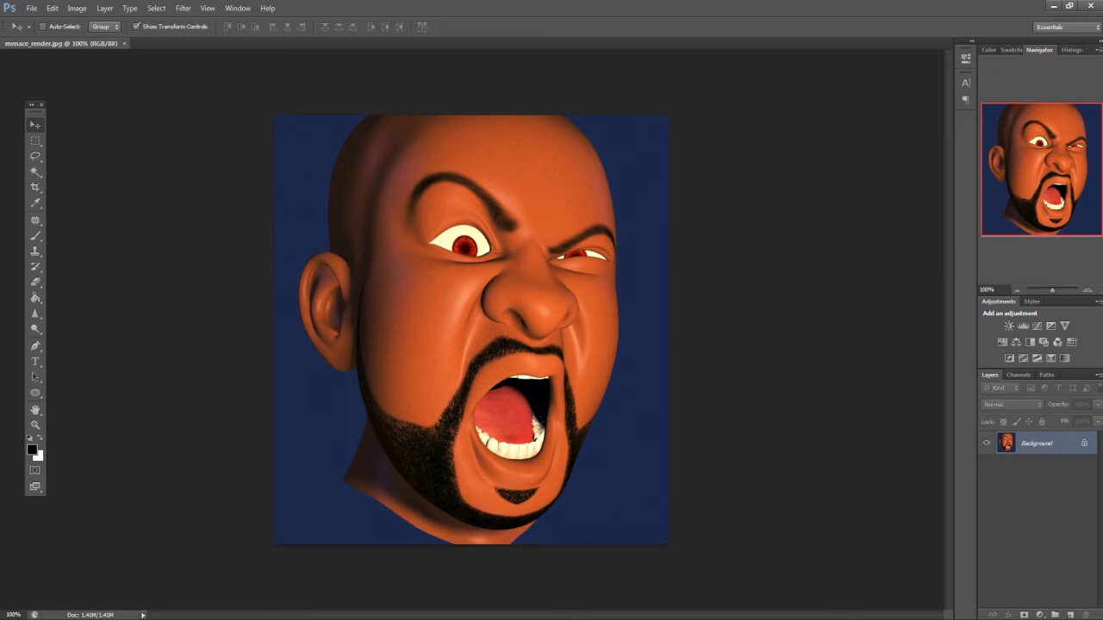
# Switch to the menace_man_66.max scene in 3ds Max and select the bearded head mesh.
pyautogui.moveTo(229, 619)
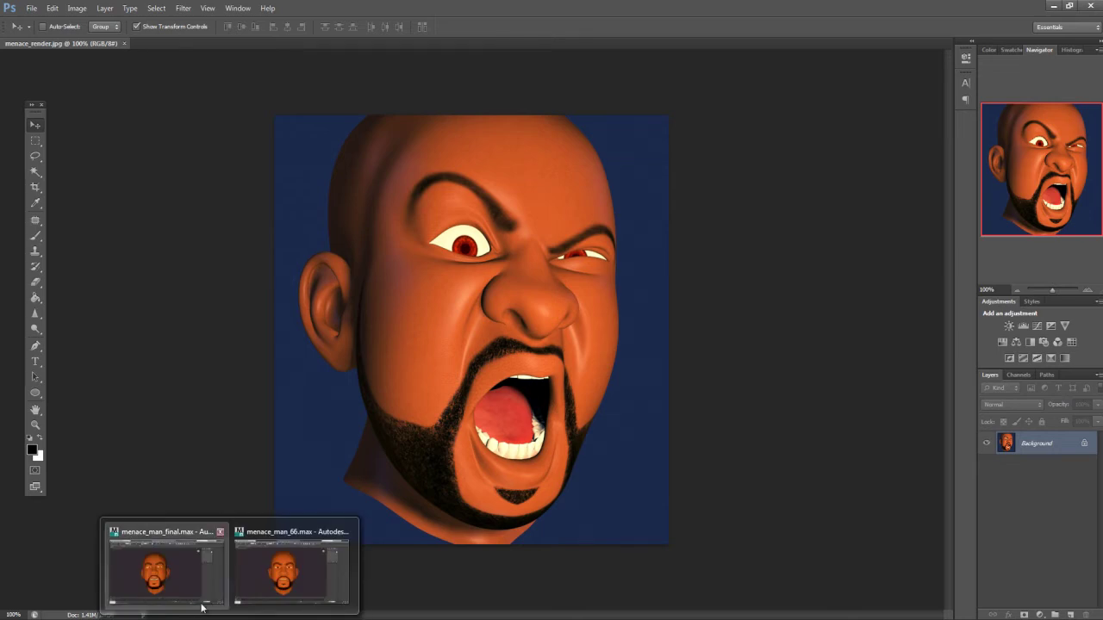
pyautogui.click(331, 553)
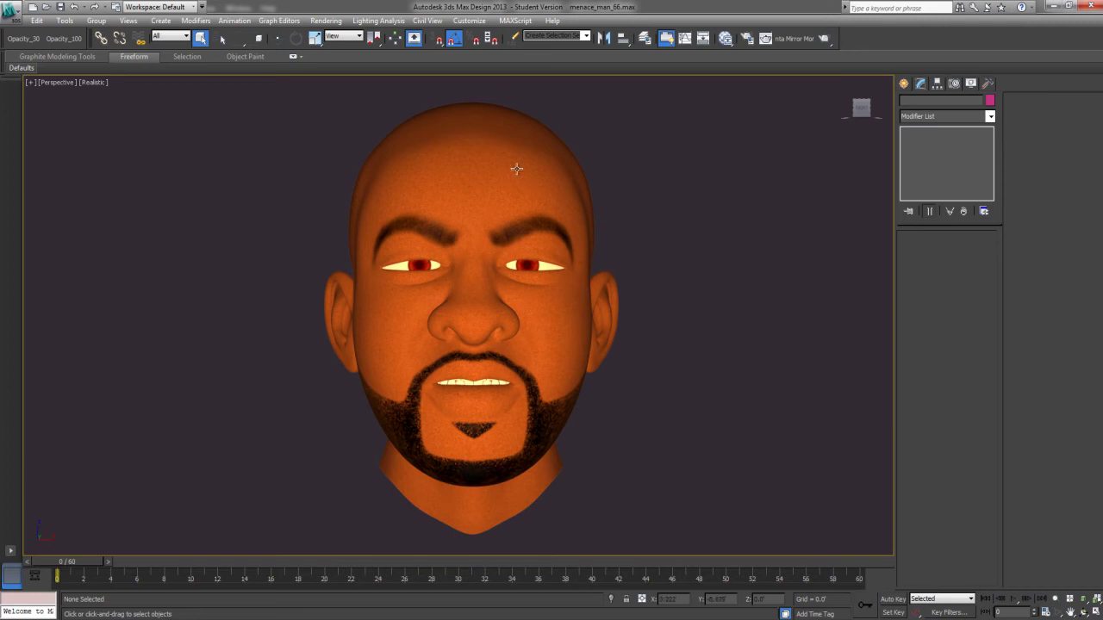
pyautogui.click(547, 253)
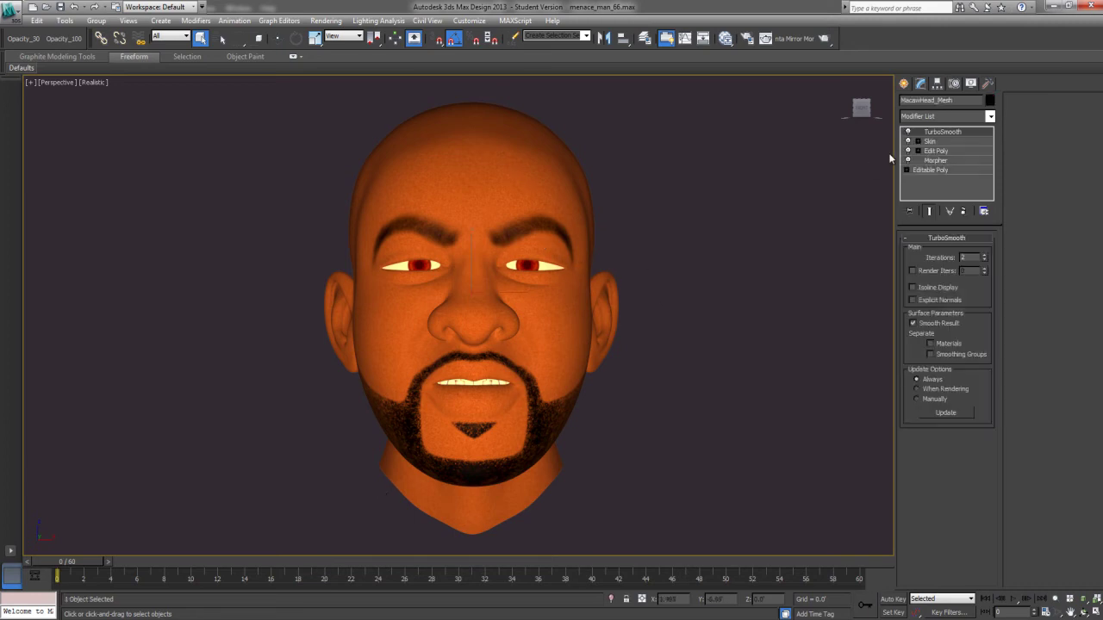
# Examine the bearded head's topology with edged faces, comparing the mesh with TurboSmooth off and on.
pyautogui.click(907, 131)
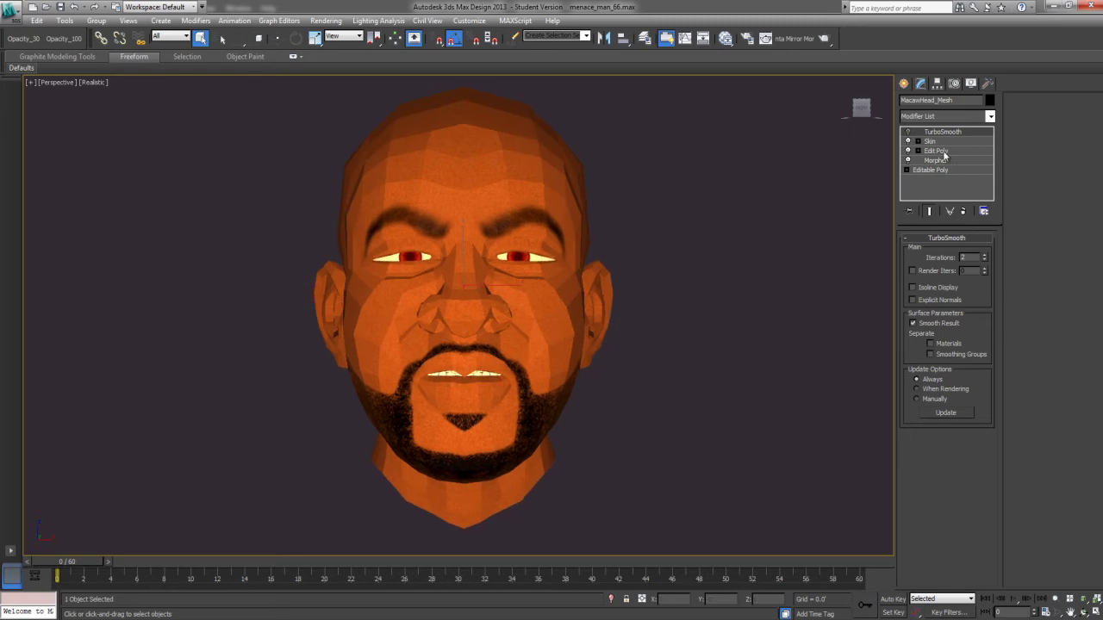
pyautogui.press('F4')
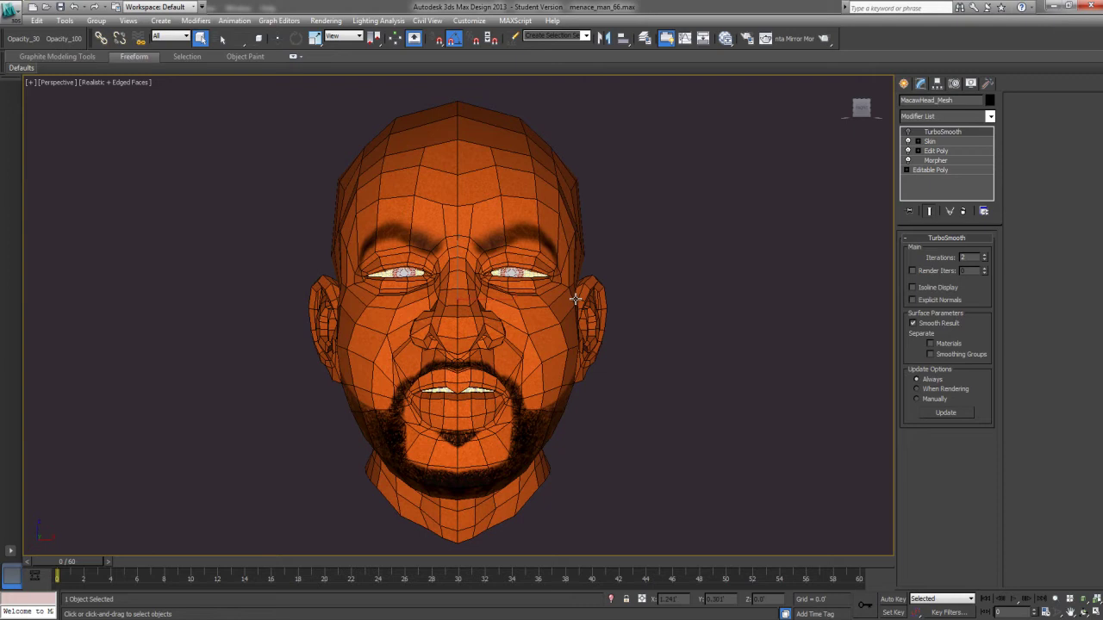
pyautogui.moveTo(575, 299); pyautogui.dragTo(575, 283, button='middle')
pyautogui.scroll(4, 576, 321)
pyautogui.moveTo(557, 350)
pyautogui.keyDown('alt'); pyautogui.mouseDown(button='middle')
pyautogui.moveTo(482, 360)
pyautogui.moveTo(625, 360)
pyautogui.moveTo(549, 352)
pyautogui.mouseUp(button='middle'); pyautogui.keyUp('alt')
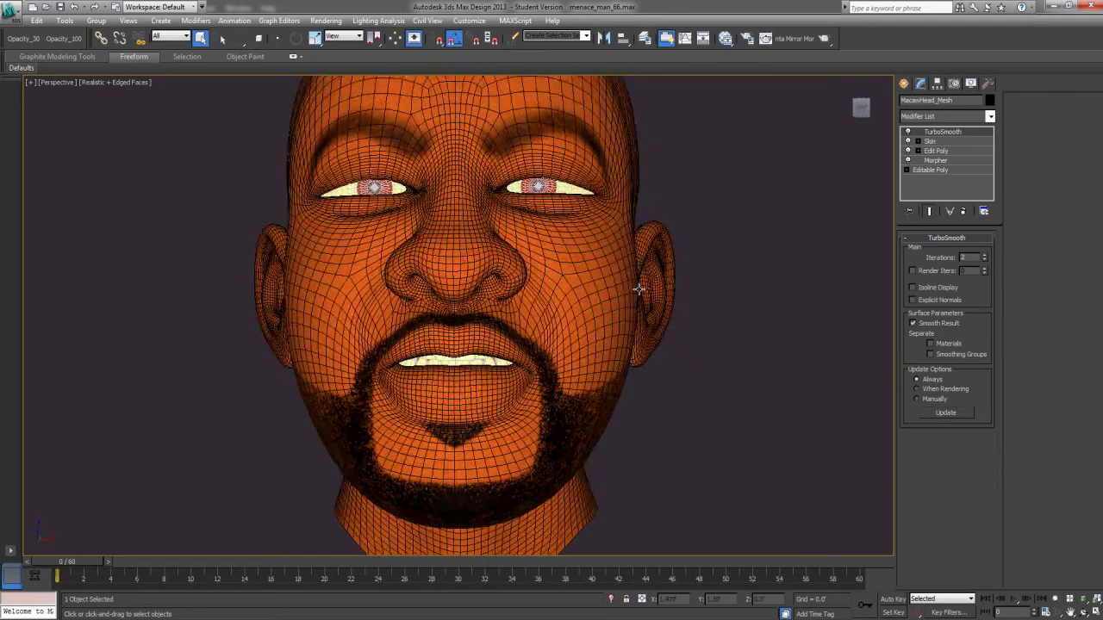
pyautogui.scroll(-3, 634, 319)
pyautogui.press('F4')
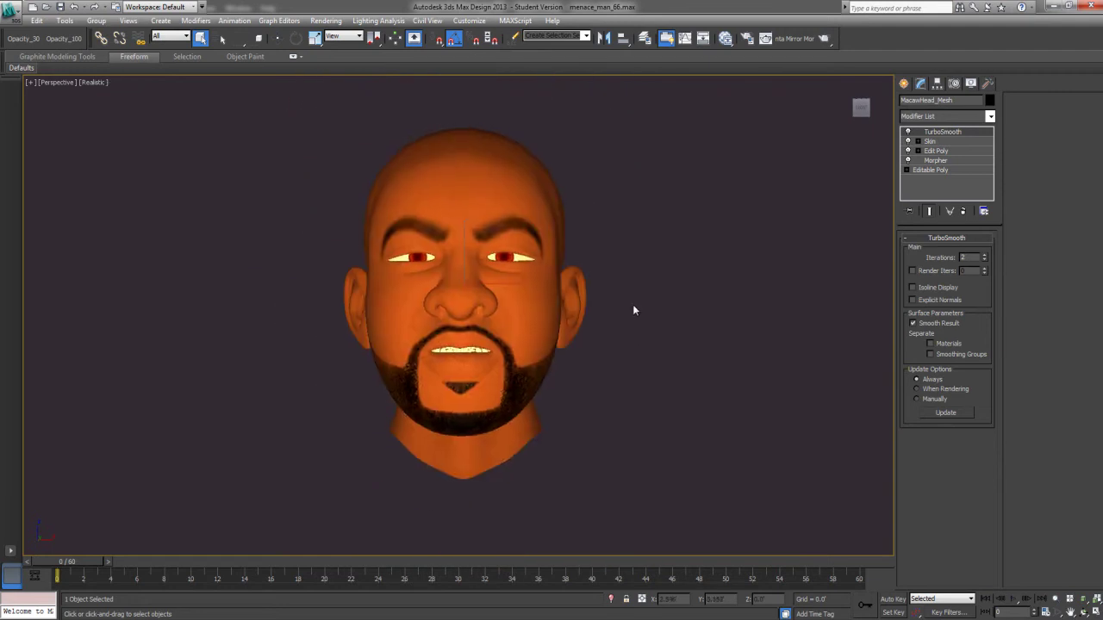
pyautogui.moveTo(633, 305)
pyautogui.mouseDown(button='middle')
pyautogui.moveTo(686, 320)
pyautogui.moveTo(626, 289)
pyautogui.mouseUp(button='middle')
pyautogui.scroll(3, 686, 319)
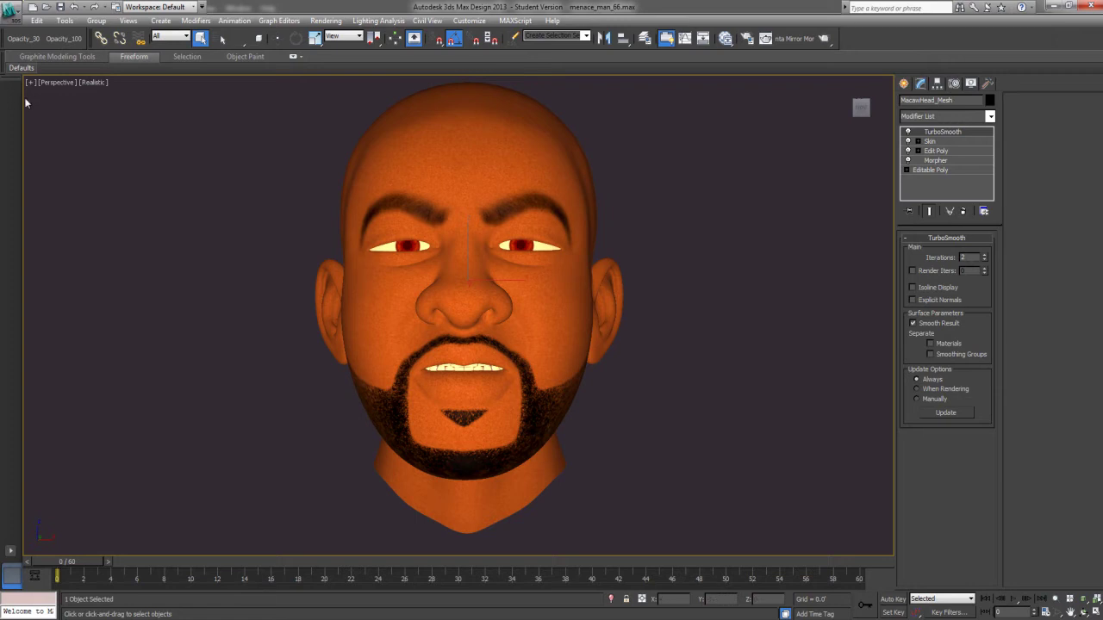
# Locate the macaw FBX under C:\Program Files\faceshift\fsTrial\Resources\targets\macaw through the file import, and leave without importing.
pyautogui.click(9, 18)
pyautogui.click(47, 170)
pyautogui.click(155, 48)
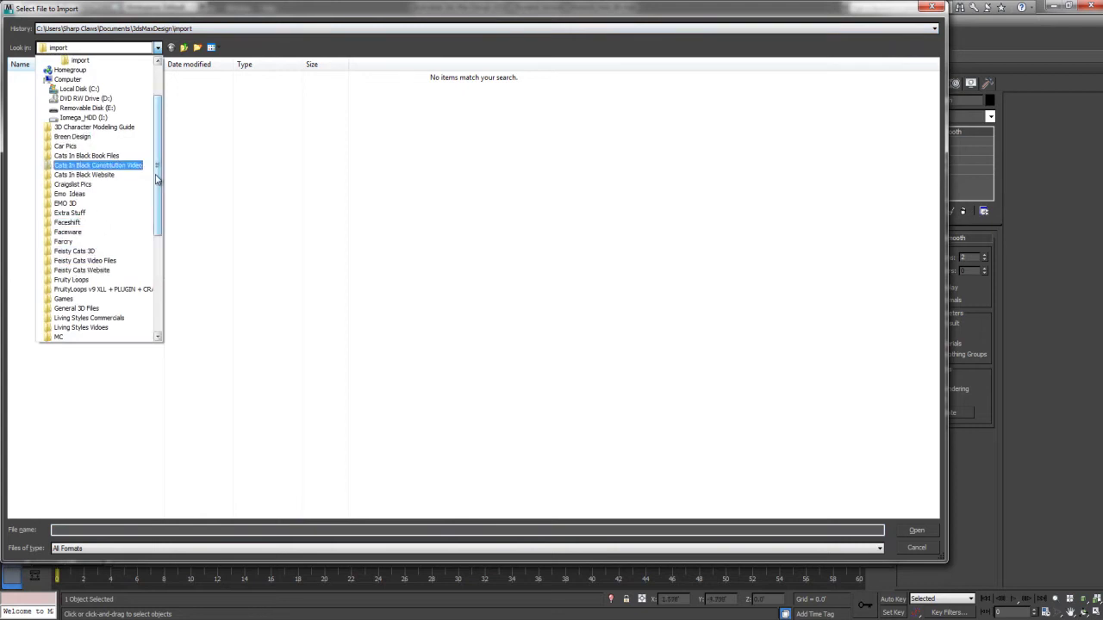
pyautogui.scroll(2, 154, 139)
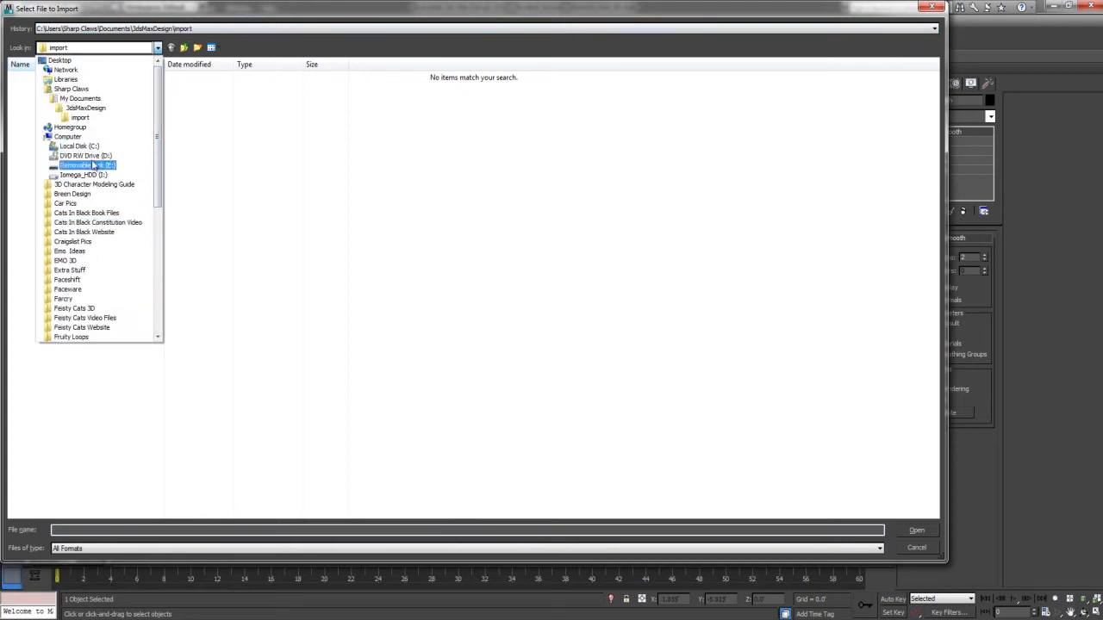
pyautogui.click(93, 148)
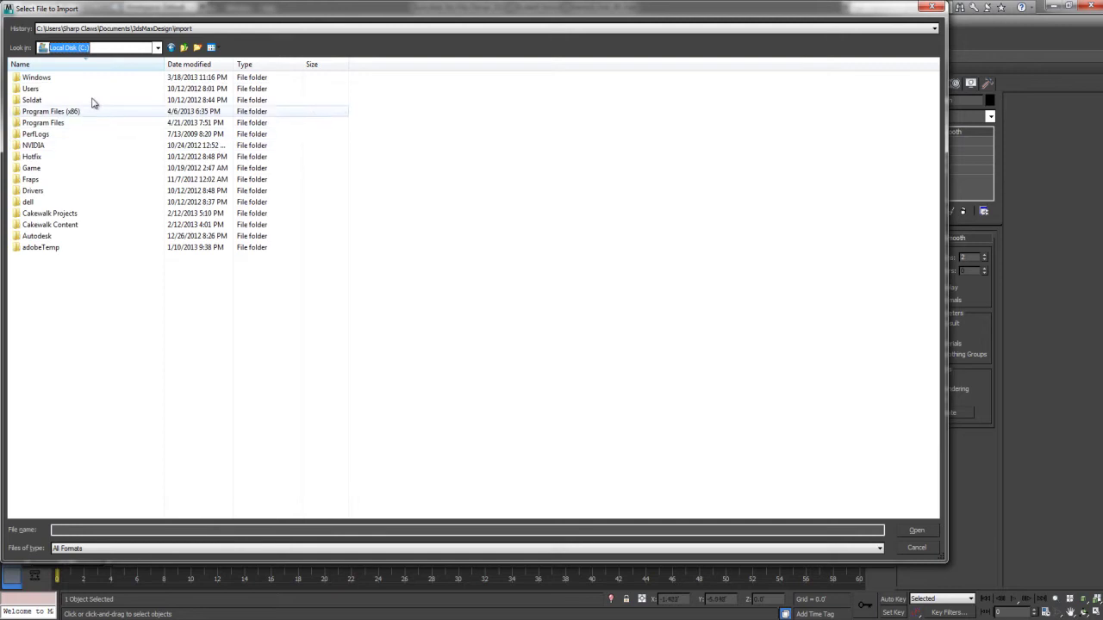
pyautogui.doubleClick(43, 122)
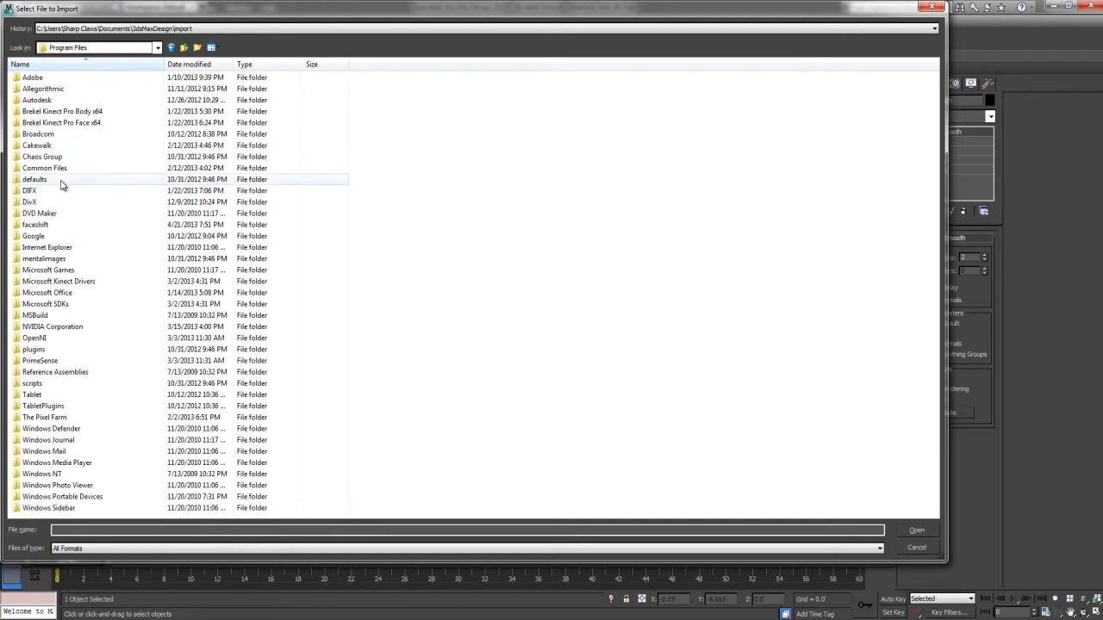
pyautogui.doubleClick(49, 231)
pyautogui.doubleClick(33, 79)
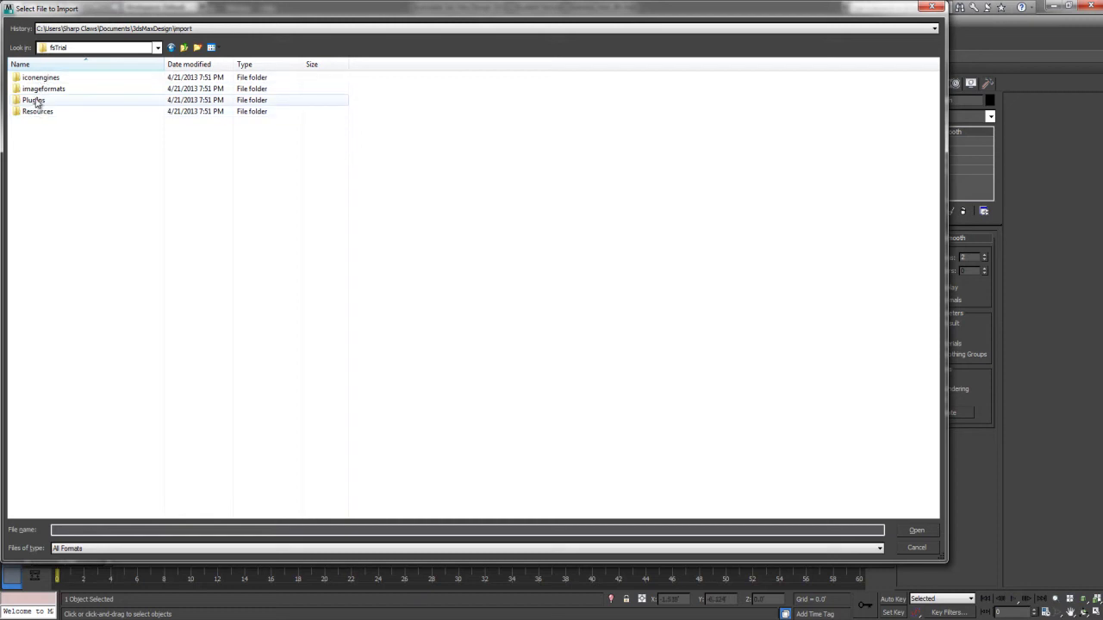
pyautogui.doubleClick(38, 112)
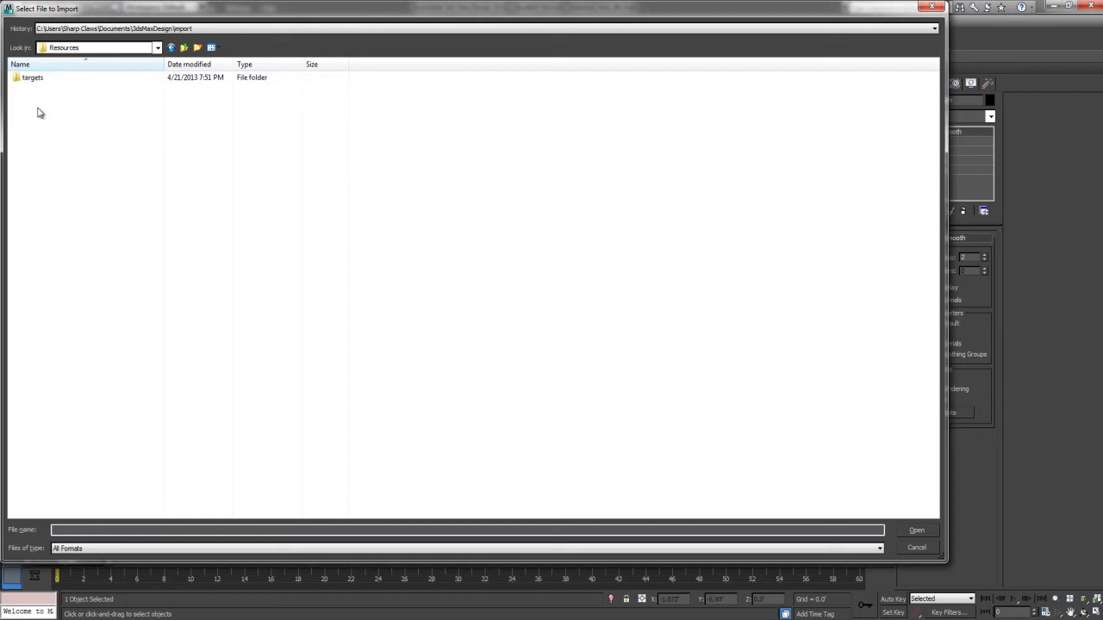
pyautogui.doubleClick(39, 81)
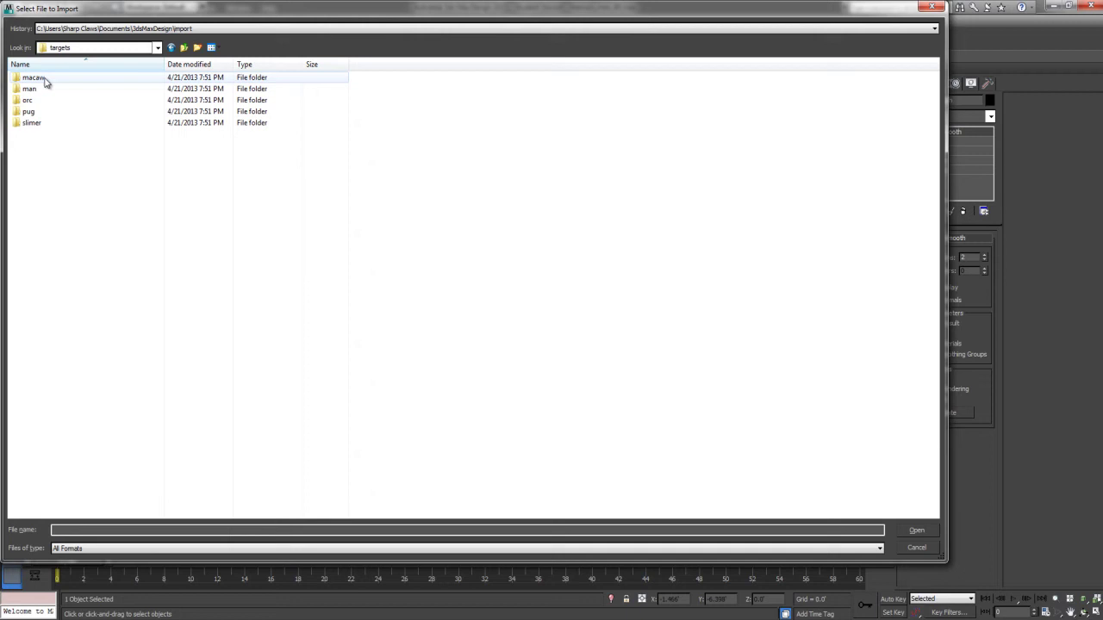
pyautogui.doubleClick(48, 80)
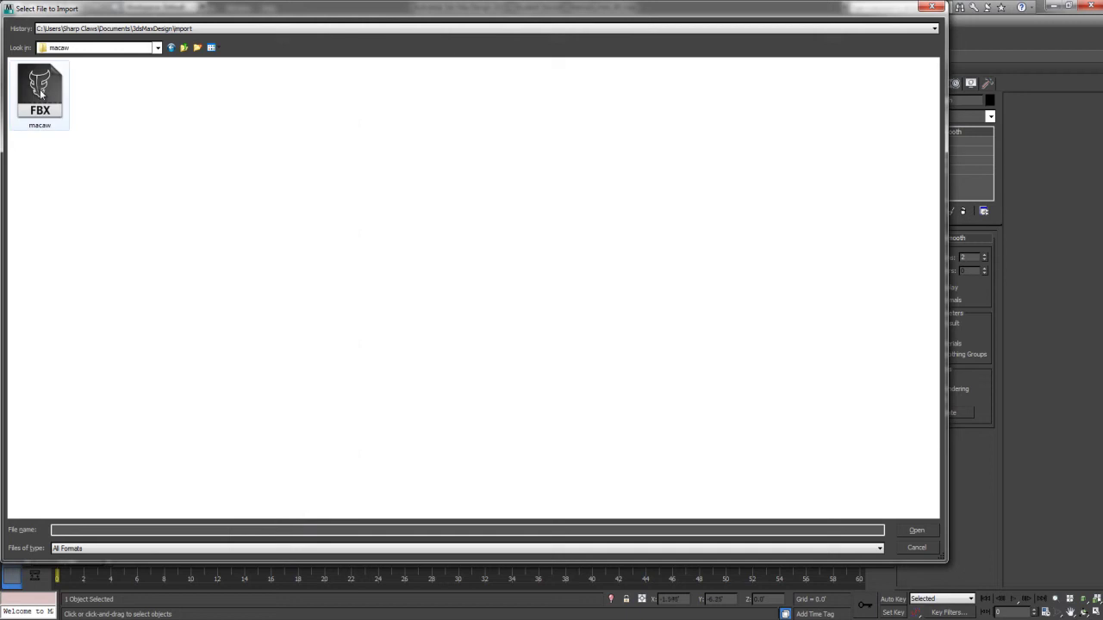
pyautogui.click(934, 549)
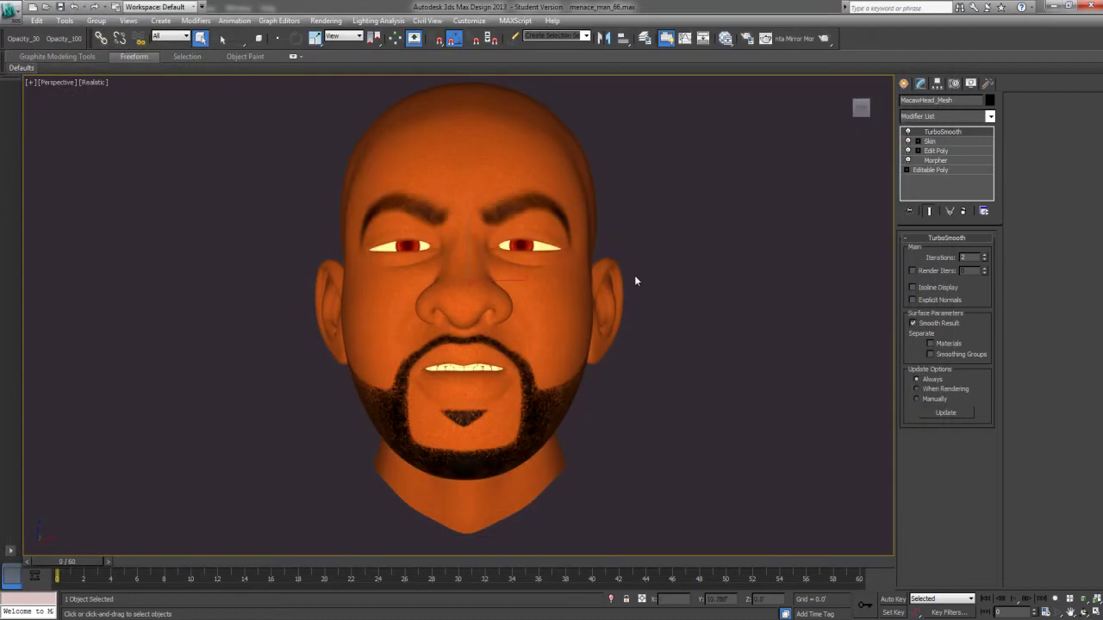
# Unhide the FaceShift layer and close the layer manager.
pyautogui.click(644, 38)
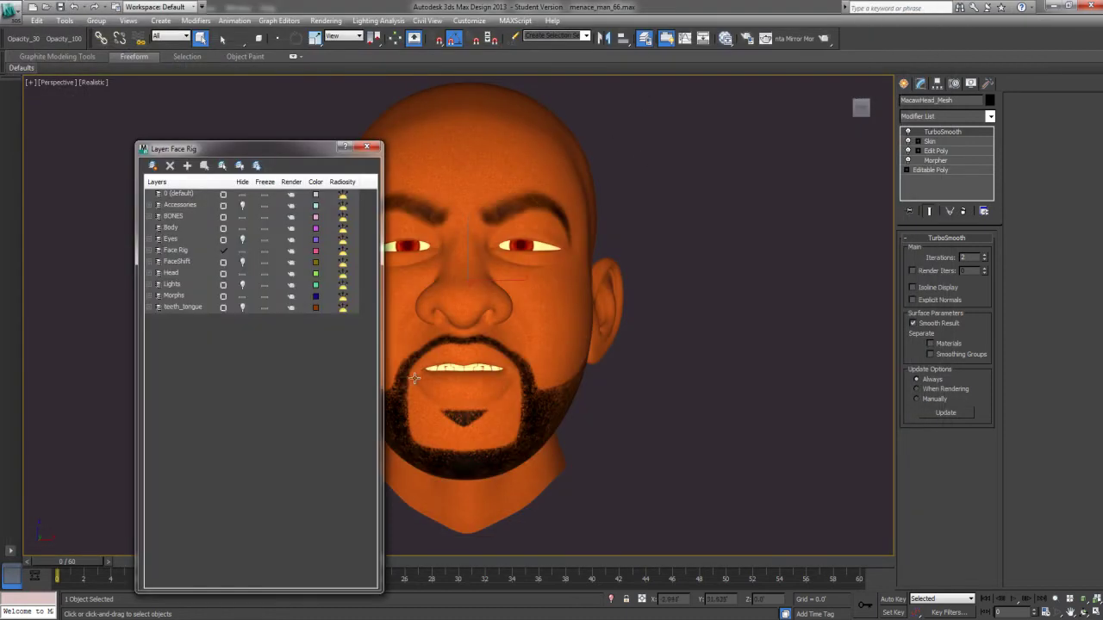
pyautogui.click(243, 263)
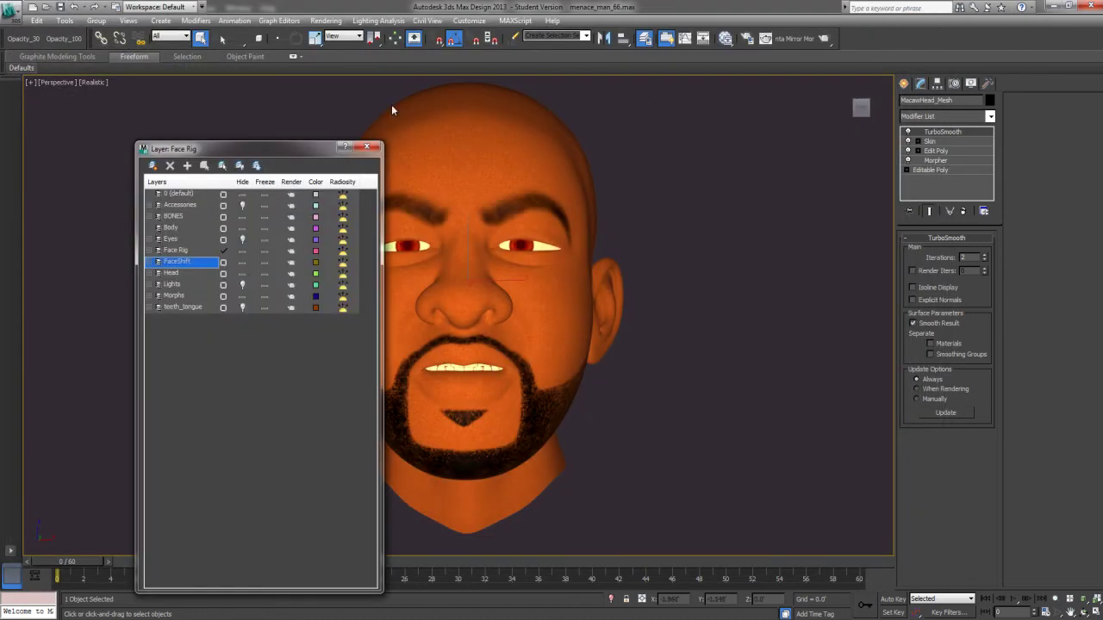
pyautogui.click(366, 146)
# Select the realistic FaceShift head and examine it with edged faces, shaded, and from the front and side.
pyautogui.moveTo(256, 143); pyautogui.dragTo(468, 142, button='middle')
pyautogui.scroll(-3, 340, 256)
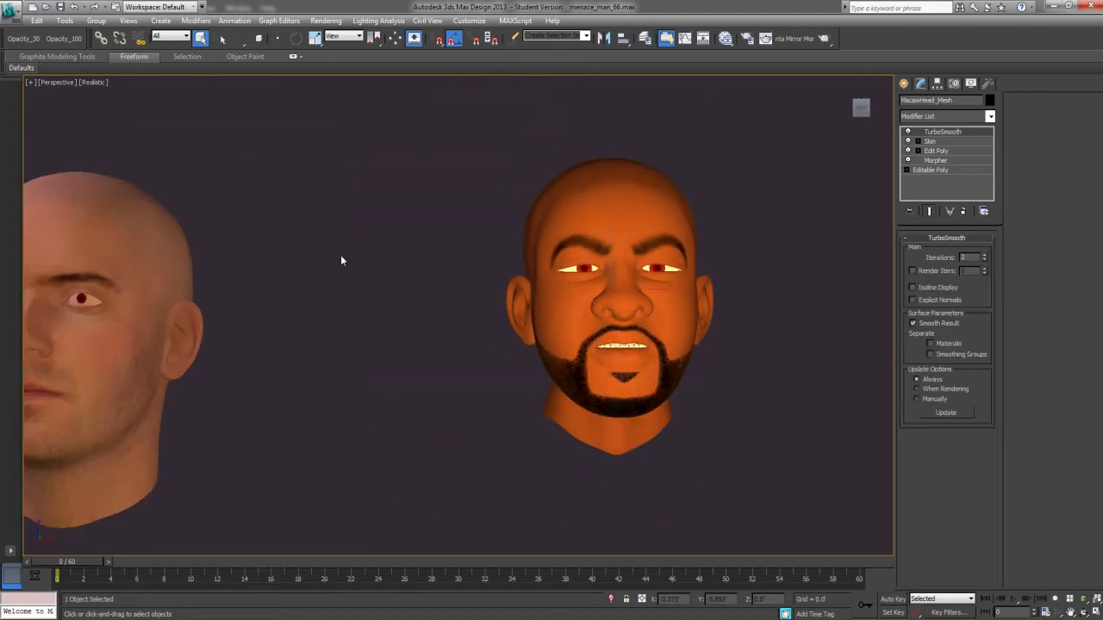
pyautogui.moveTo(340, 256); pyautogui.dragTo(573, 231, button='middle')
pyautogui.moveTo(284, 298); pyautogui.dragTo(617, 263, button='middle')
pyautogui.click(462, 211)
pyautogui.moveTo(532, 223); pyautogui.dragTo(615, 240, button='middle')
pyautogui.press('F4')
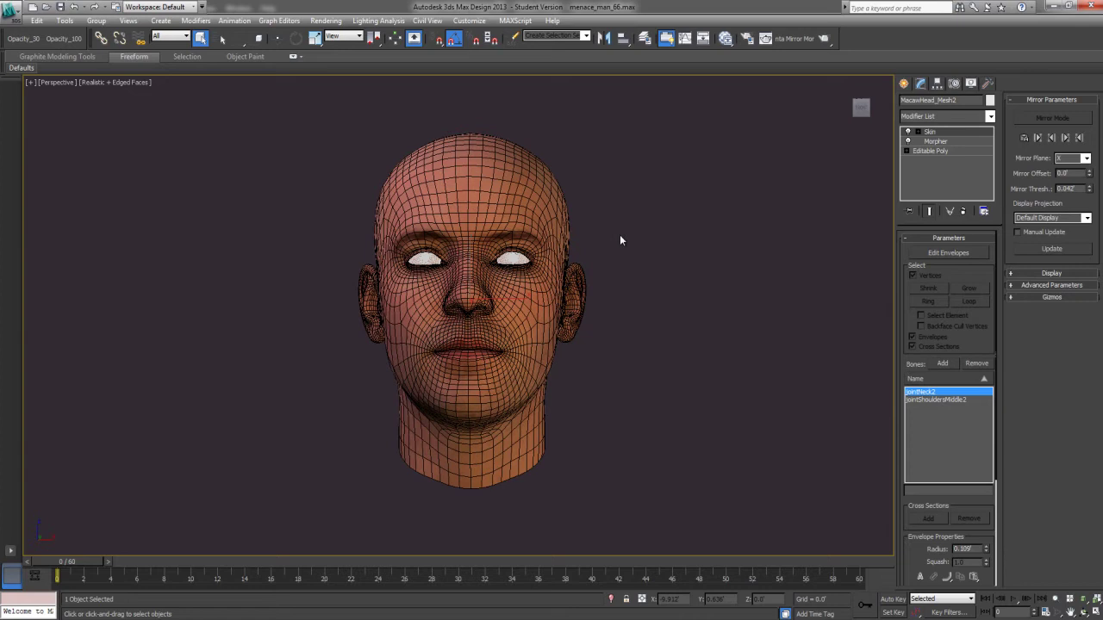
pyautogui.press('F4')
pyautogui.scroll(2, 605, 237)
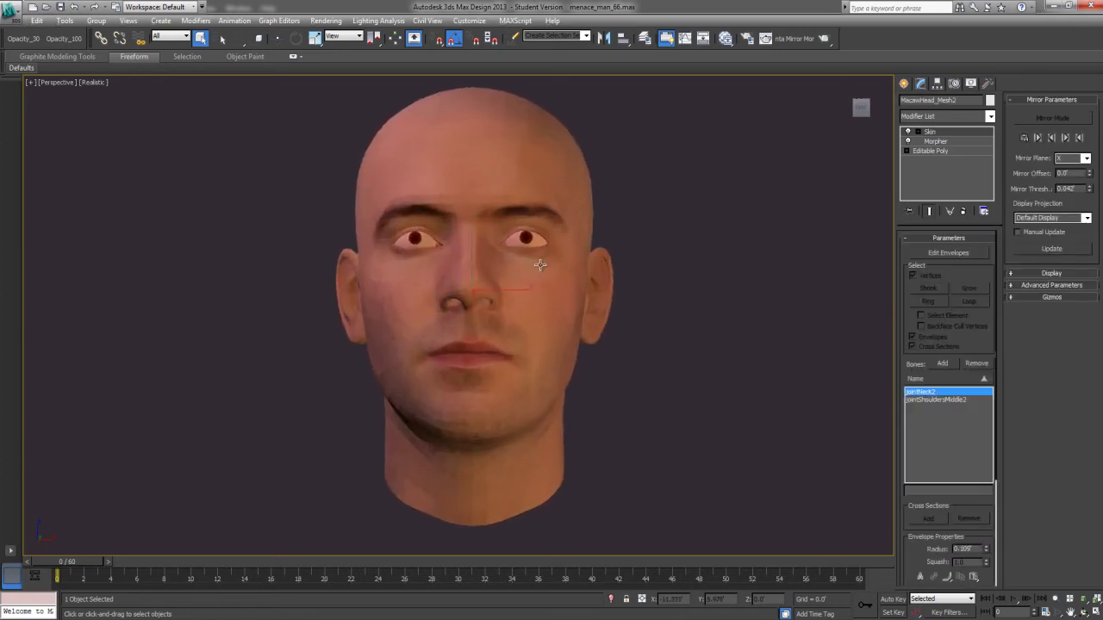
pyautogui.keyDown('alt'); pyautogui.moveTo(556, 266); pyautogui.dragTo(598, 277, button='middle'); pyautogui.keyUp('alt')
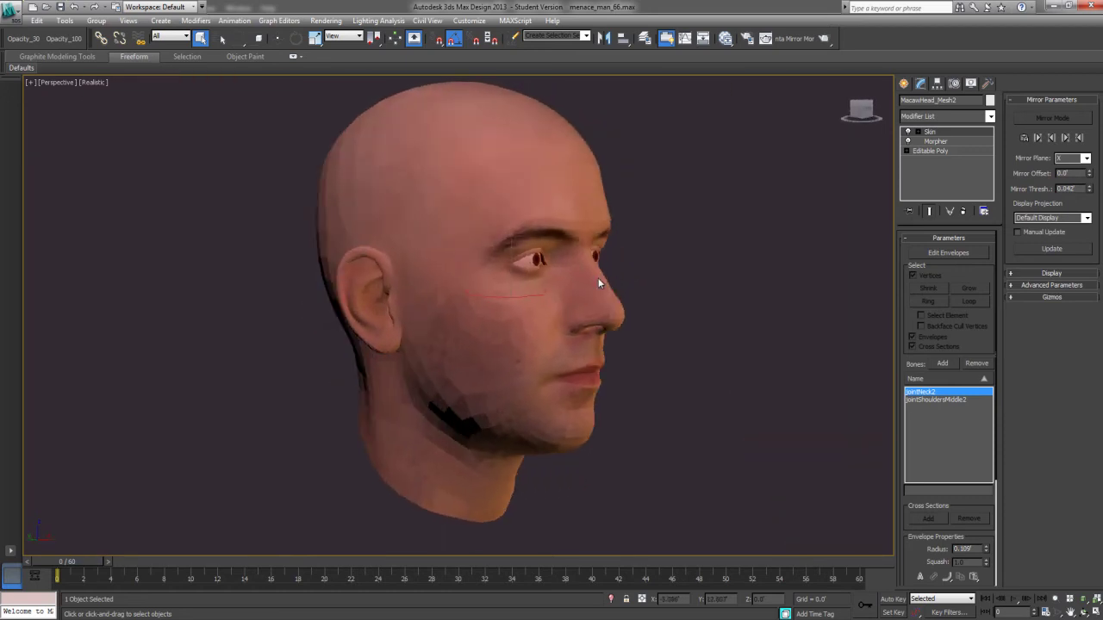
pyautogui.click(638, 261)
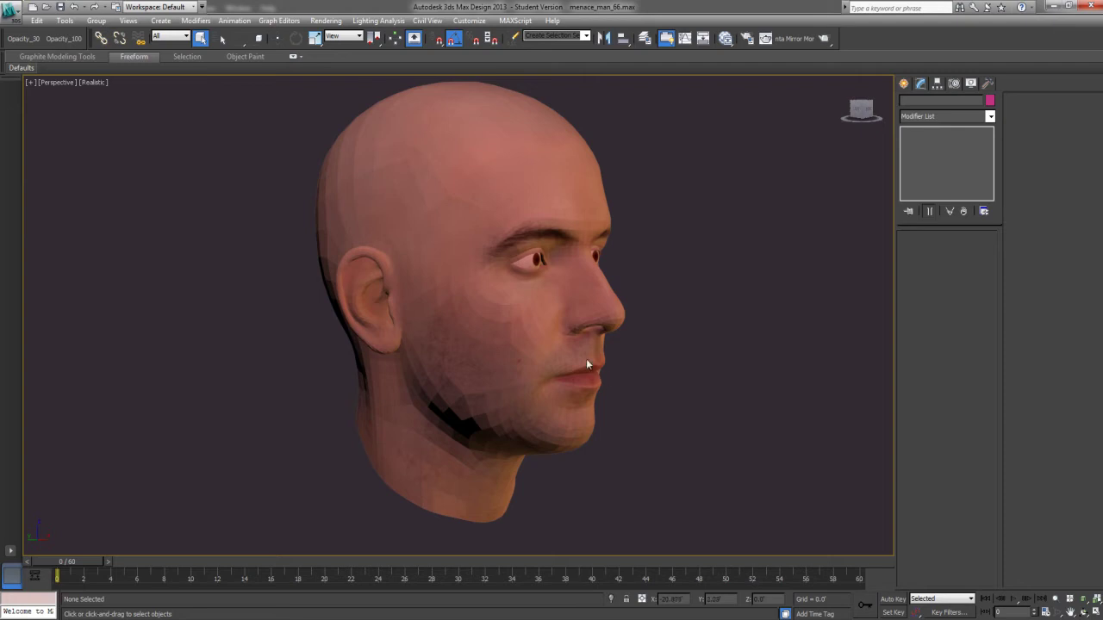
pyautogui.keyDown('alt'); pyautogui.moveTo(546, 318); pyautogui.dragTo(514, 313, button='middle'); pyautogui.keyUp('alt')
pyautogui.click(616, 312)
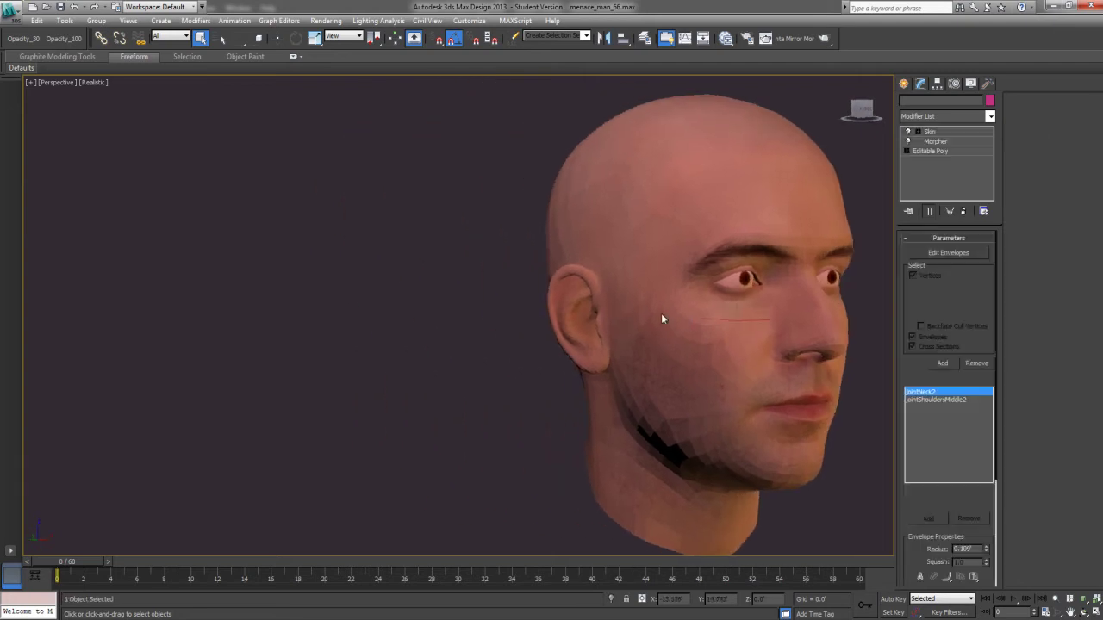
# Select the realistic FaceShift head and look through its Morpher modifier's channels from BrowsD_L to Sneer.
pyautogui.moveTo(661, 315); pyautogui.dragTo(63, 246, button='middle')
pyautogui.moveTo(324, 255); pyautogui.dragTo(344, 273, button='middle')
pyautogui.click(576, 241)
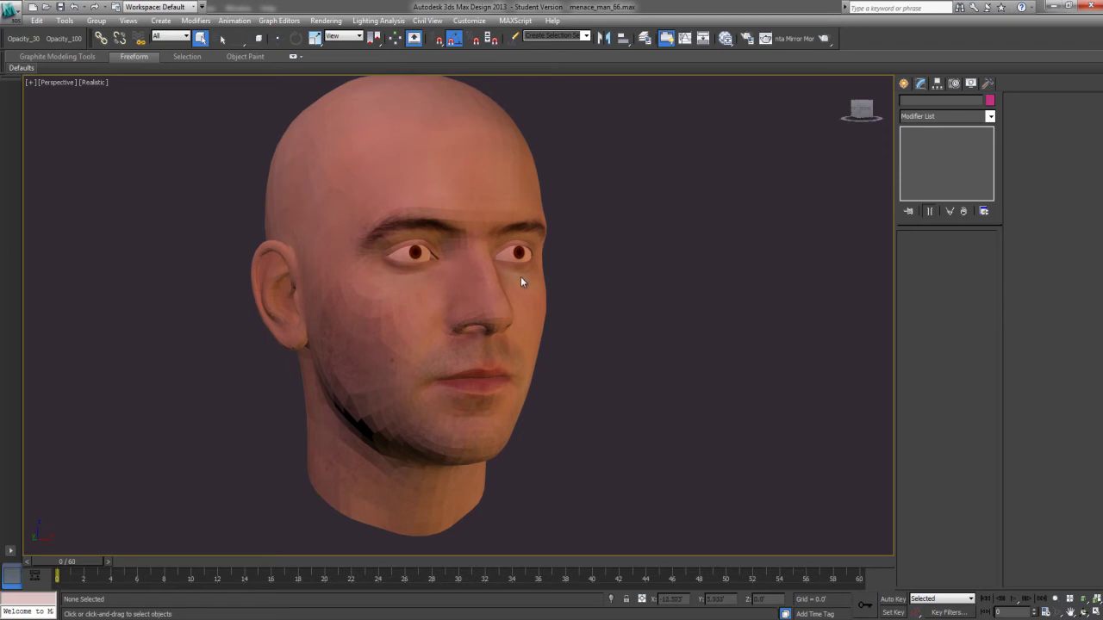
pyautogui.click(462, 146)
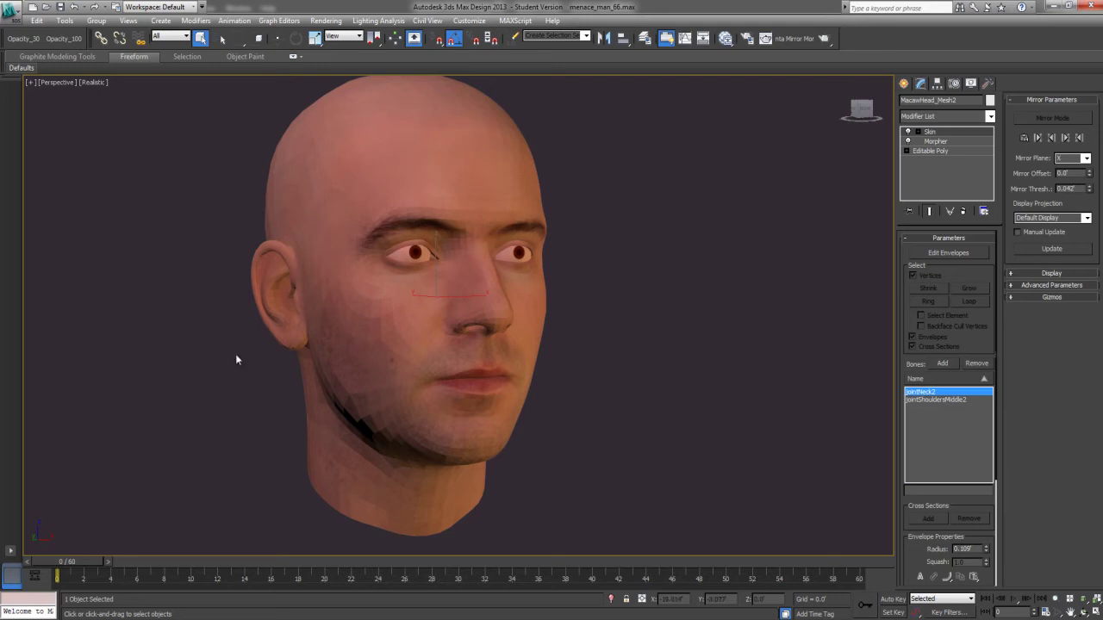
pyautogui.moveTo(568, 226)
pyautogui.mouseDown(button='middle')
pyautogui.moveTo(578, 222)
pyautogui.moveTo(564, 228)
pyautogui.mouseUp(button='middle')
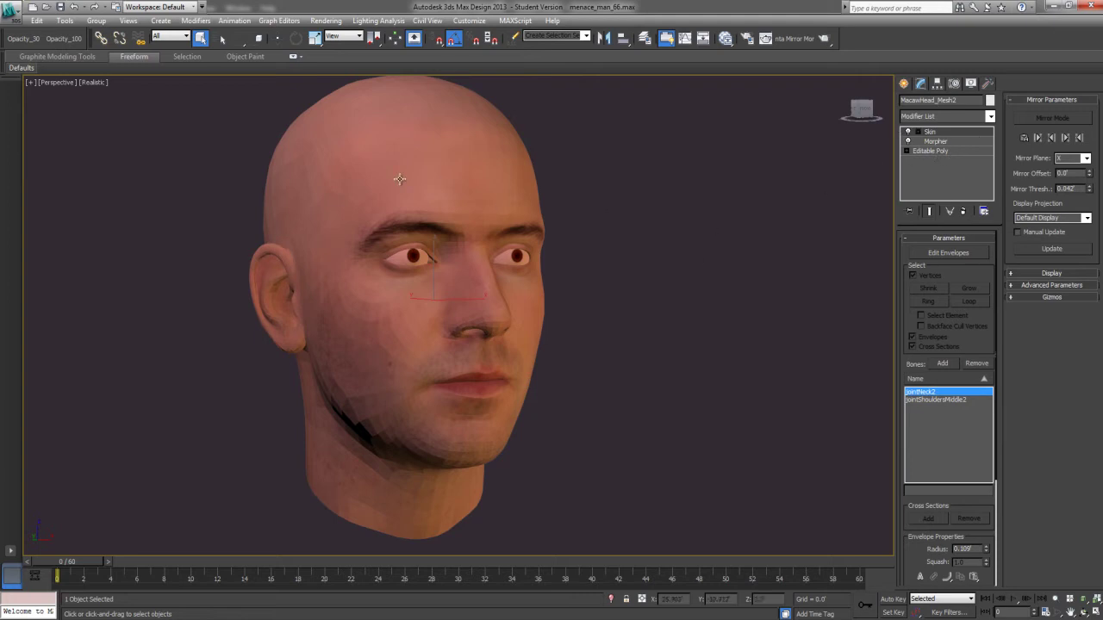
pyautogui.click(942, 142)
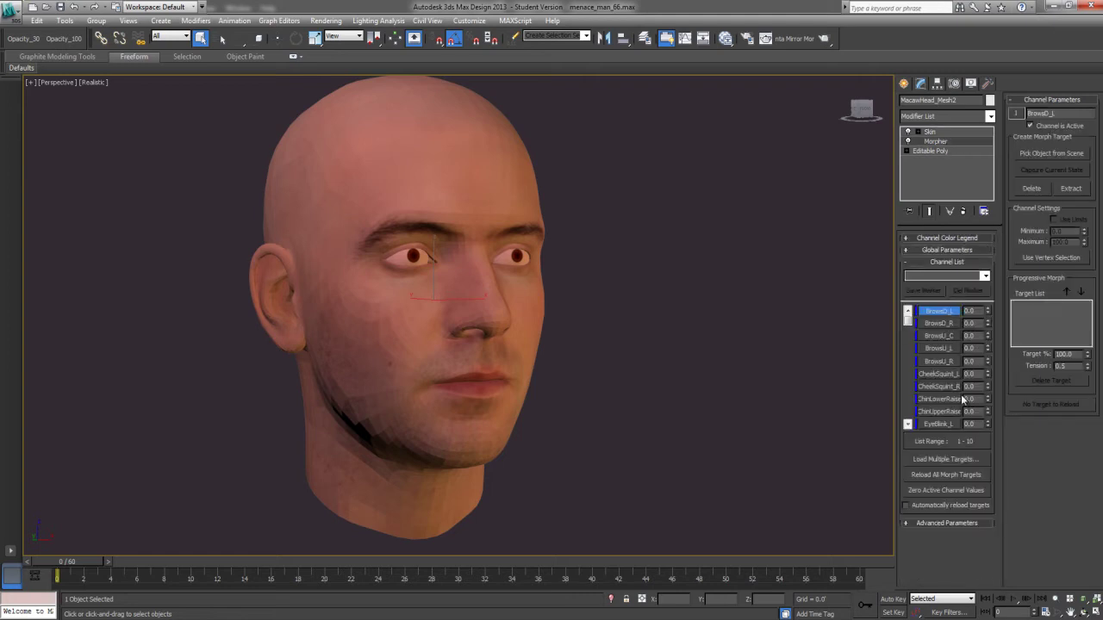
pyautogui.moveTo(911, 324); pyautogui.dragTo(909, 365)
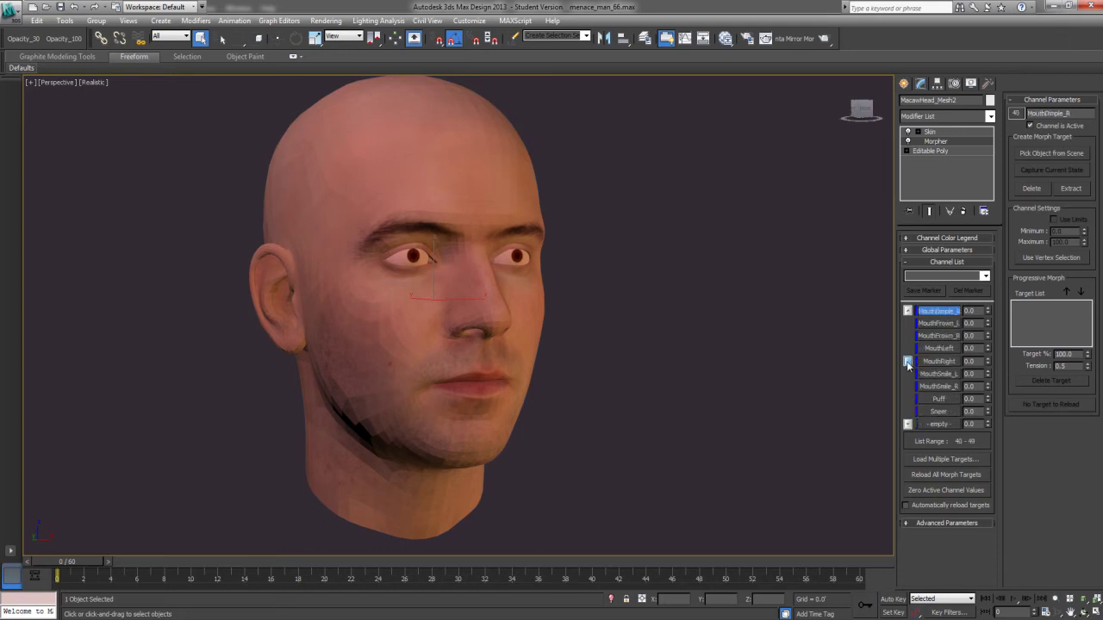
pyautogui.click(909, 311)
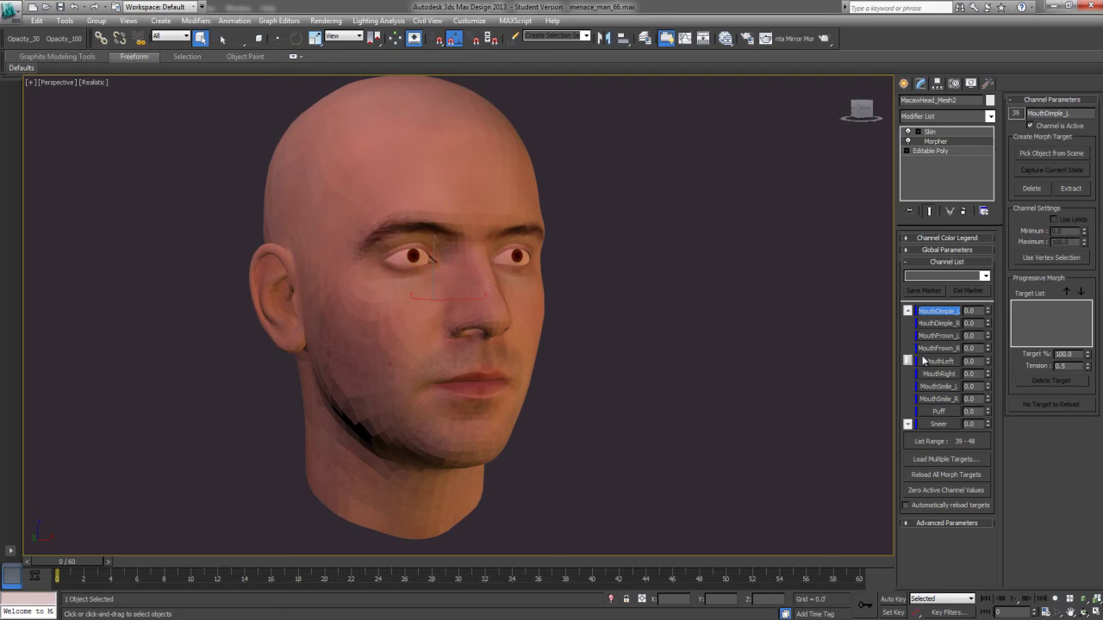
pyautogui.moveTo(911, 363); pyautogui.dragTo(911, 320)
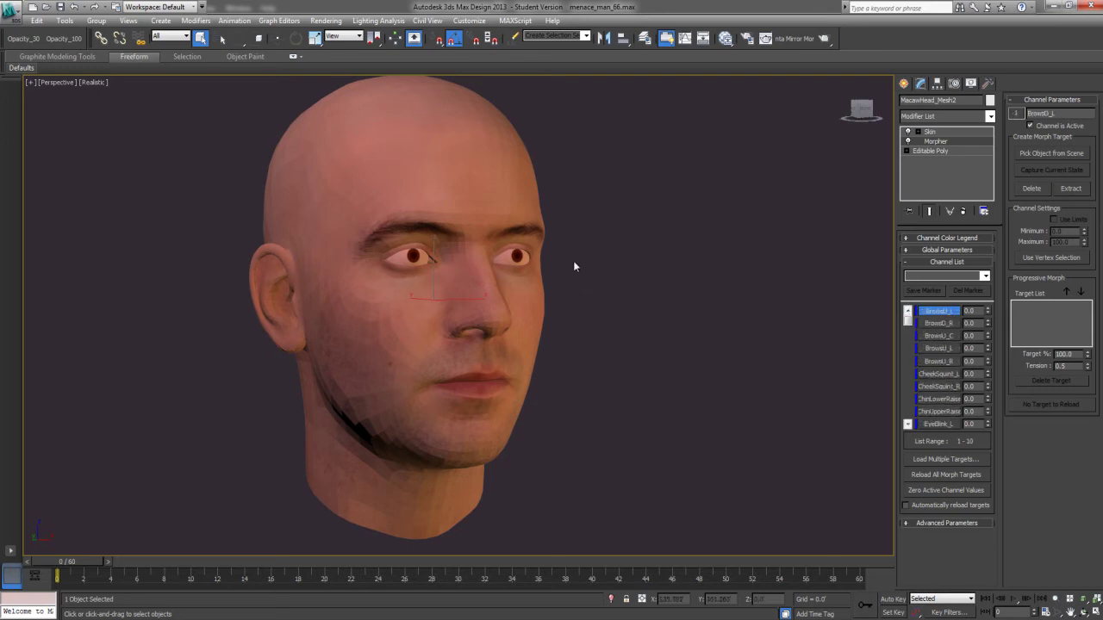
# Open the Santa Mirror Morph script to view its head, target and mirror options, and close it unused.
pyautogui.keyDown('alt'); pyautogui.moveTo(573, 260); pyautogui.dragTo(500, 229, button='middle'); pyautogui.keyUp('alt')
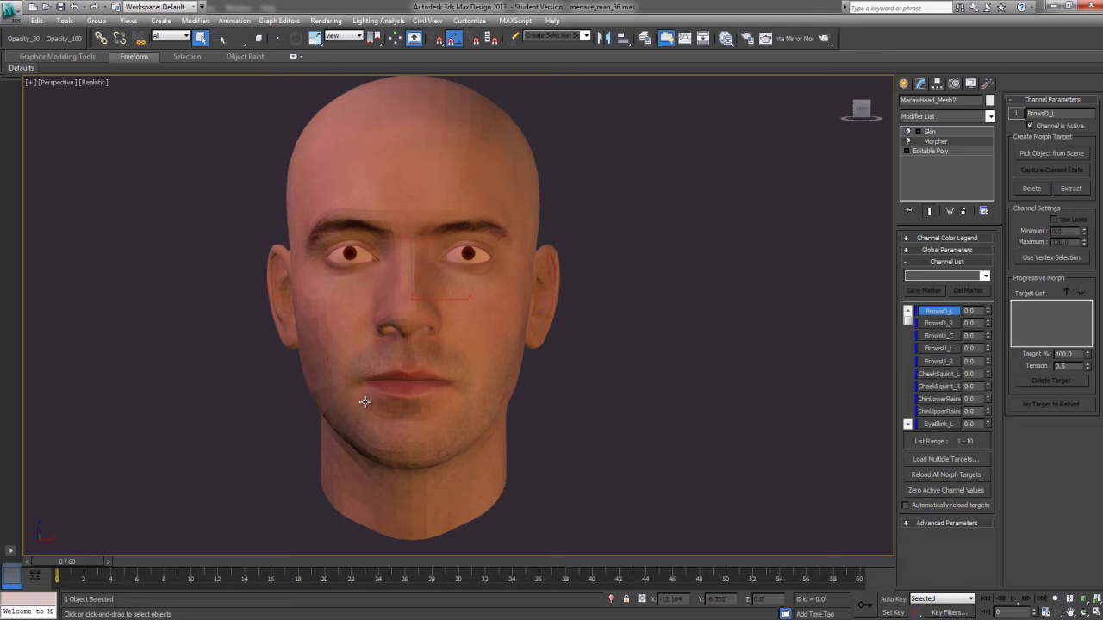
pyautogui.click(795, 43)
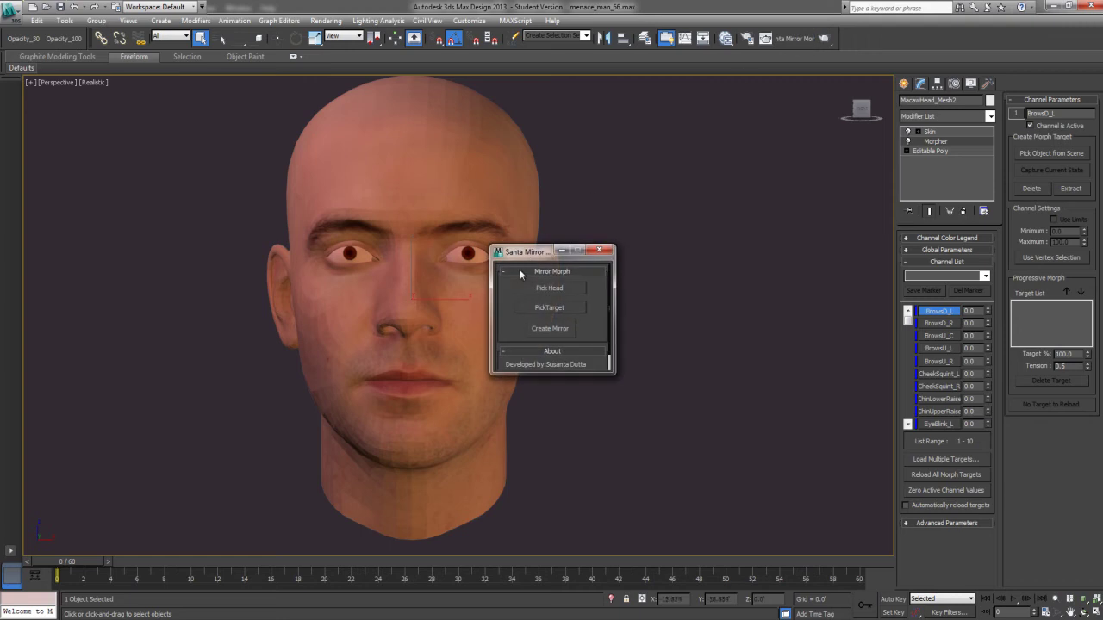
pyautogui.moveTo(534, 259); pyautogui.dragTo(675, 221)
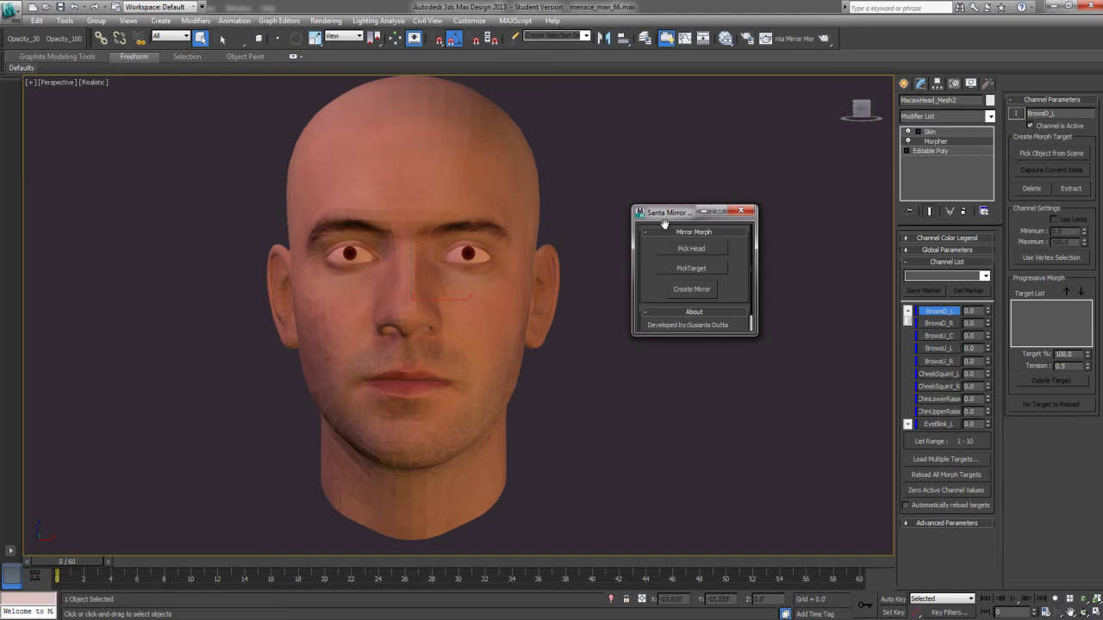
pyautogui.moveTo(678, 216); pyautogui.dragTo(777, 269)
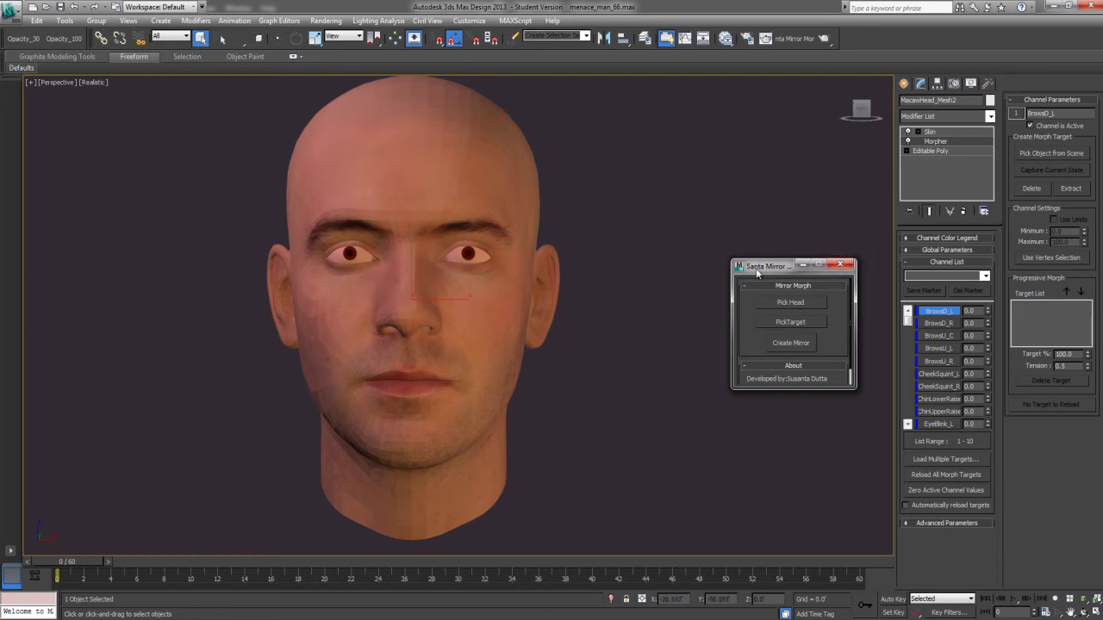
pyautogui.click(842, 237)
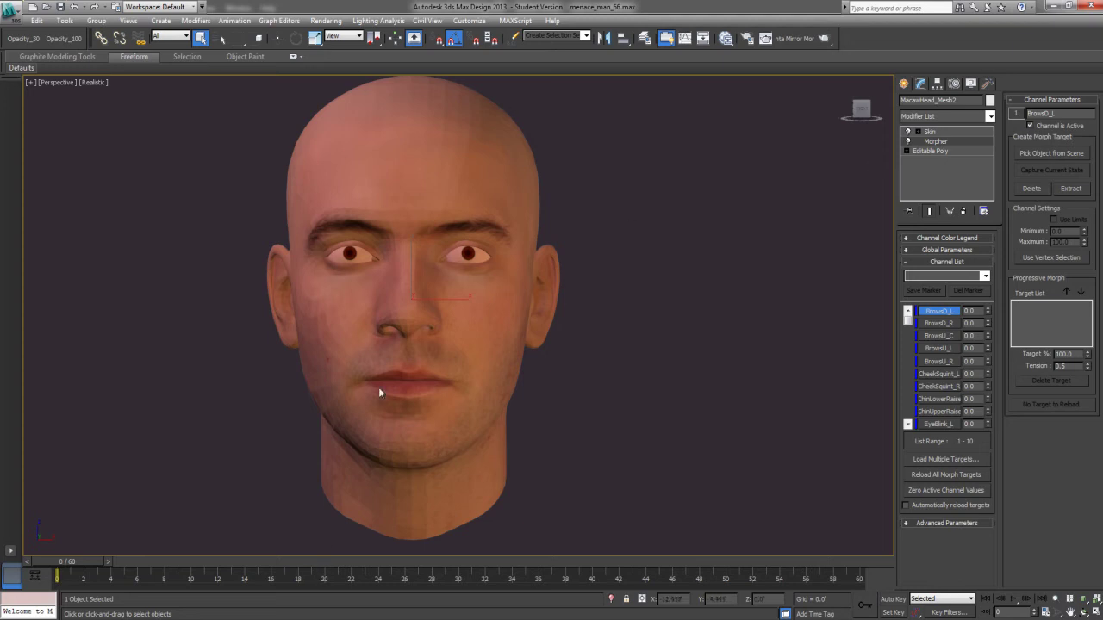
# Select the bearded cartoon head and, in its Morpher modifier, test the BrowsD_L channel at 99 and reset it to zero.
pyautogui.moveTo(635, 187); pyautogui.dragTo(154, 169, button='middle')
pyautogui.press('z')
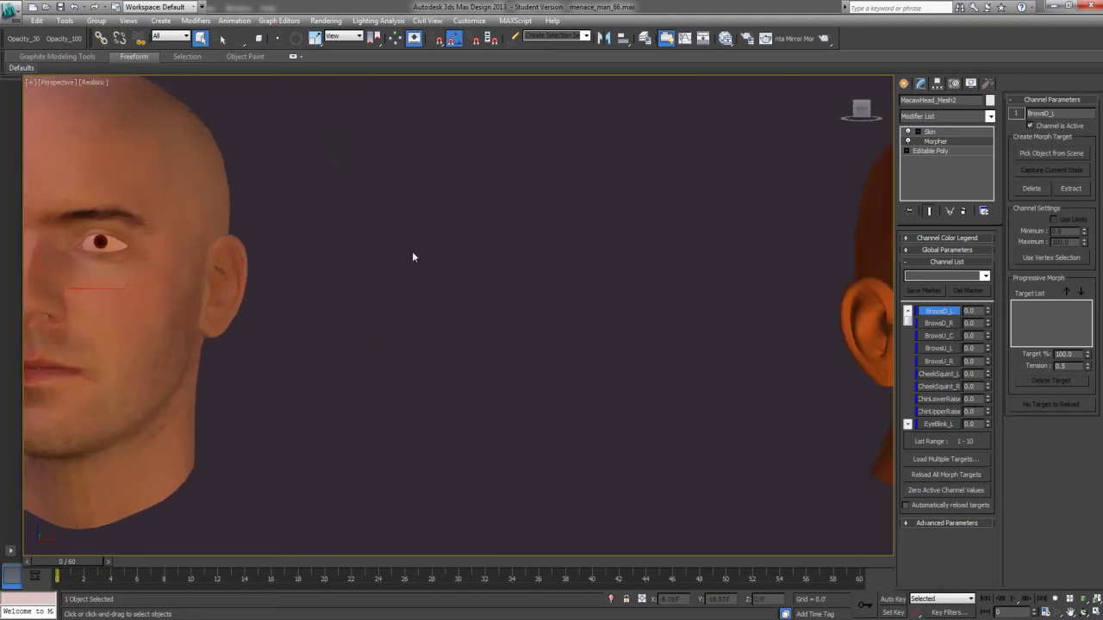
pyautogui.scroll(5, 479, 206)
pyautogui.moveTo(479, 206); pyautogui.dragTo(567, 265, button='middle')
pyautogui.click(517, 210)
pyautogui.scroll(-3, 514, 217)
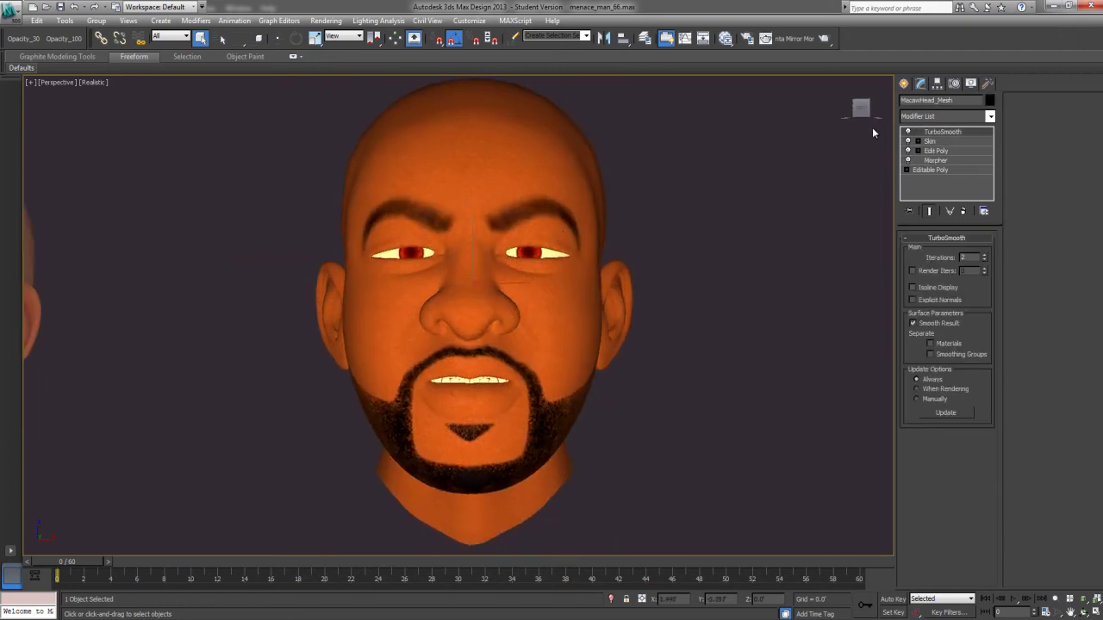
pyautogui.click(942, 161)
pyautogui.moveTo(988, 310); pyautogui.dragTo(980, 182)
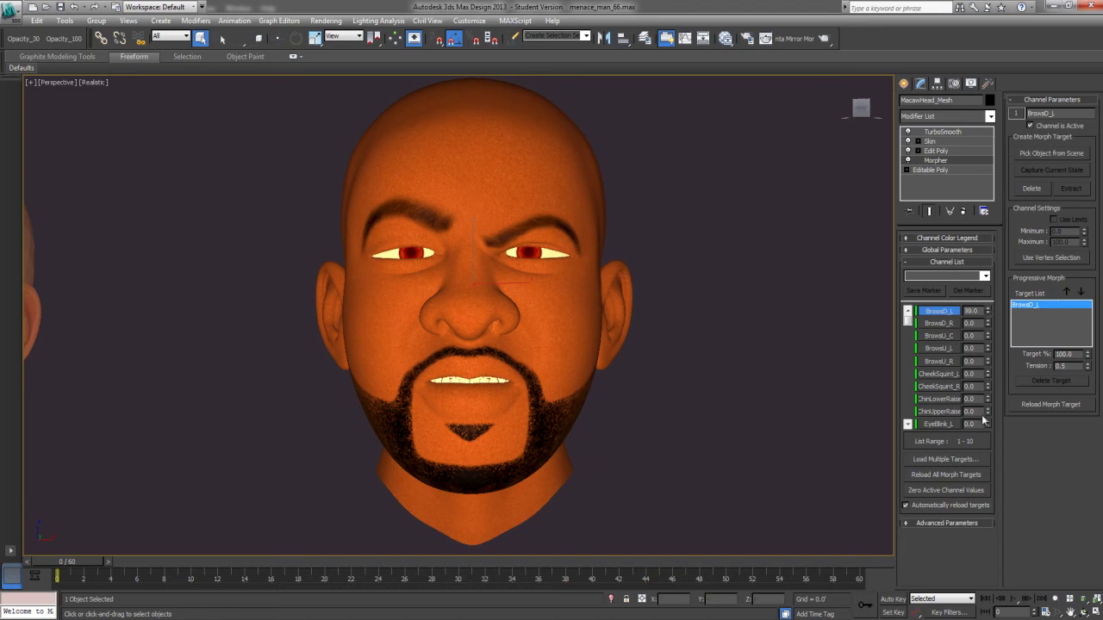
pyautogui.rightClick(988, 312)
# Set the bearded head's JawOpen morph channel to 100.
pyautogui.click(908, 332)
pyautogui.moveTo(909, 335); pyautogui.dragTo(912, 345)
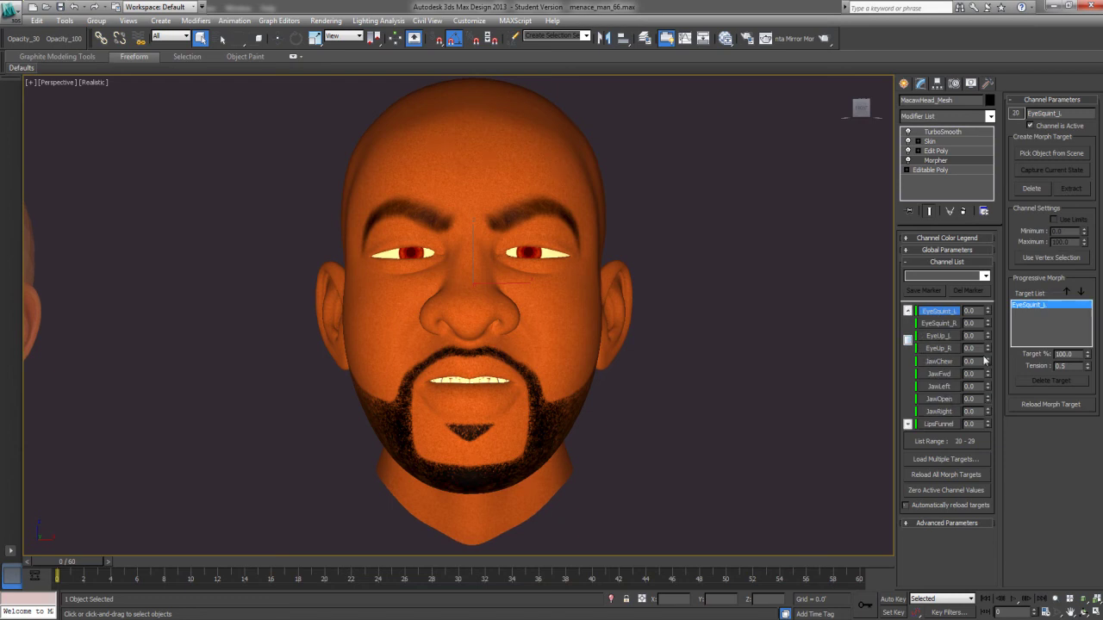
pyautogui.moveTo(981, 301); pyautogui.dragTo(980, 295)
pyautogui.moveTo(712, 337)
pyautogui.keyDown('alt'); pyautogui.mouseDown(button='middle')
pyautogui.moveTo(713, 324)
pyautogui.moveTo(699, 329)
pyautogui.mouseUp(button='middle'); pyautogui.keyUp('alt')
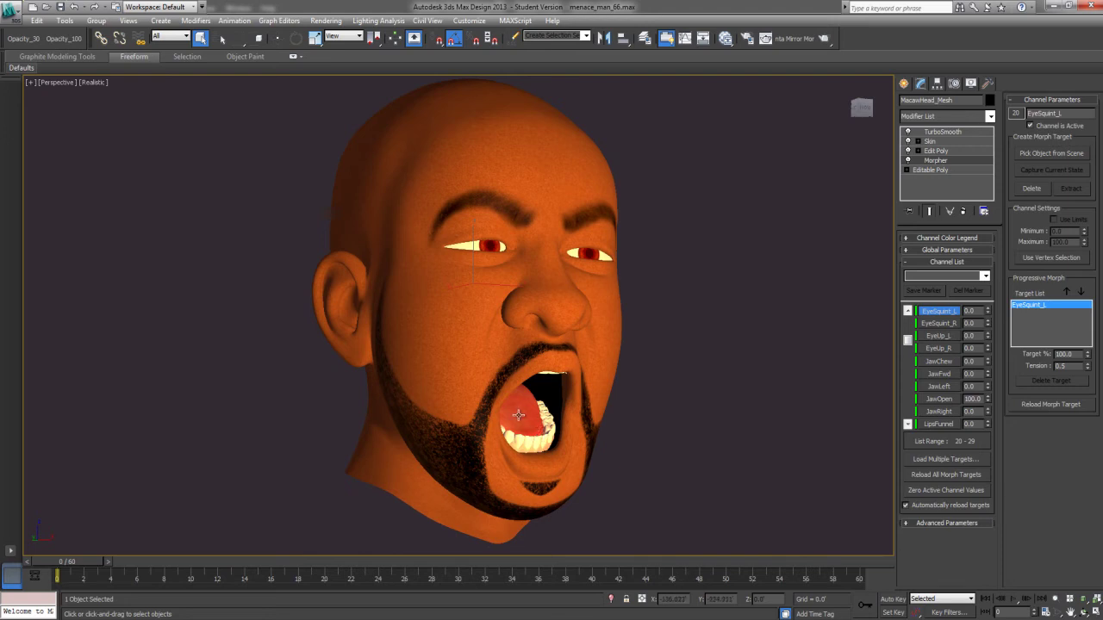
pyautogui.keyDown('alt'); pyautogui.moveTo(546, 406); pyautogui.dragTo(532, 408, button='middle'); pyautogui.keyUp('alt')
# Compare the bearded head with the realistic head and examine the open mouth's tongue and teeth from several angles.
pyautogui.moveTo(302, 298); pyautogui.dragTo(804, 282, button='middle')
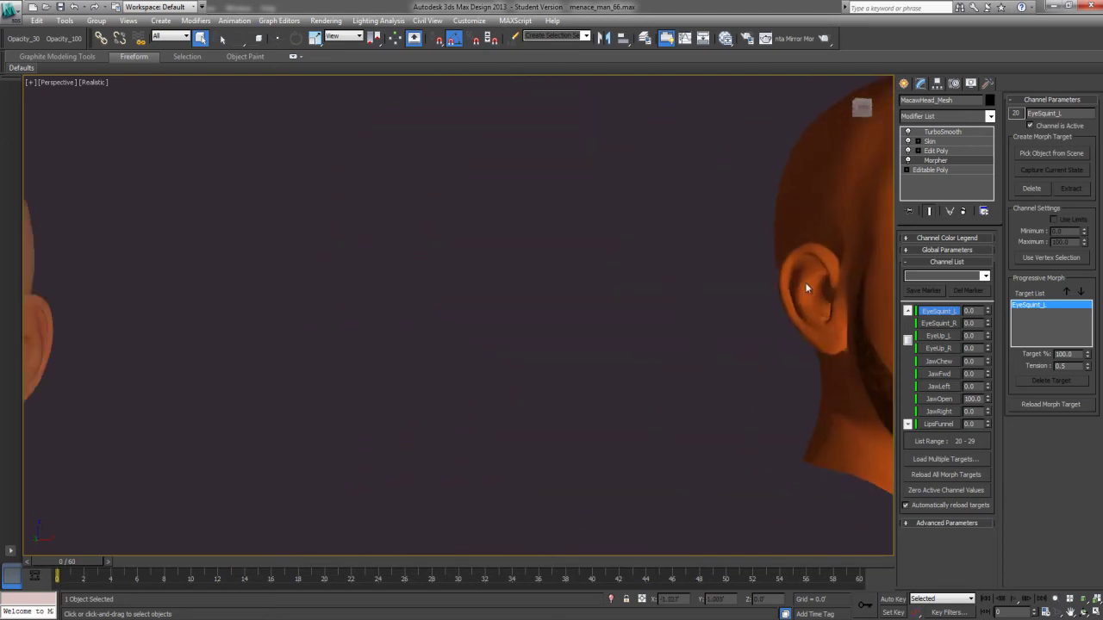
pyautogui.scroll(-5, 390, 267)
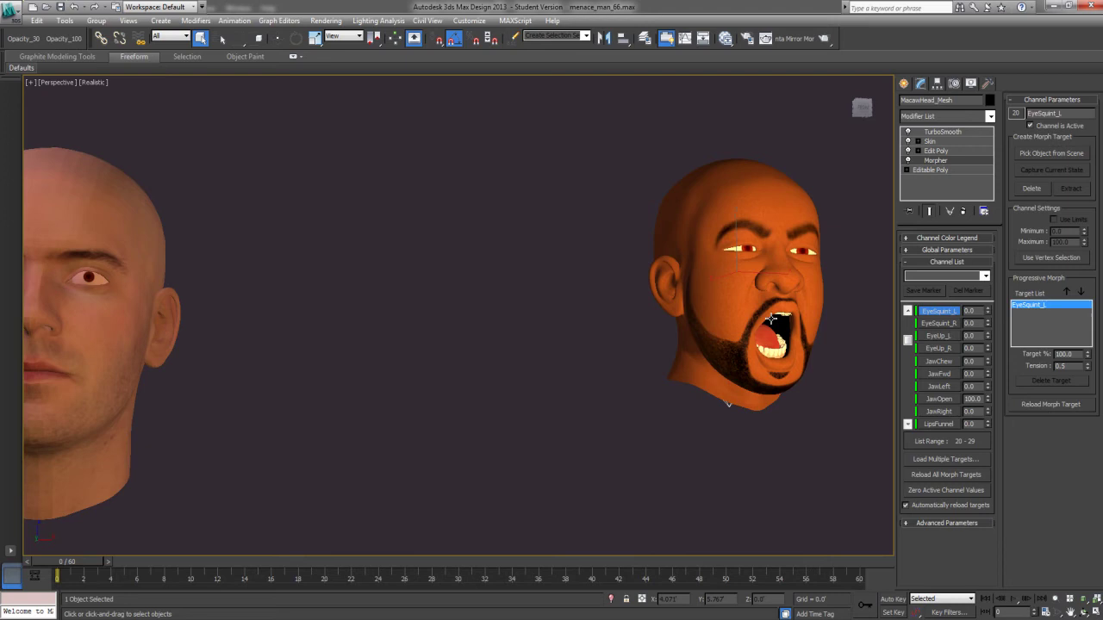
pyautogui.moveTo(386, 338); pyautogui.dragTo(521, 318, button='middle')
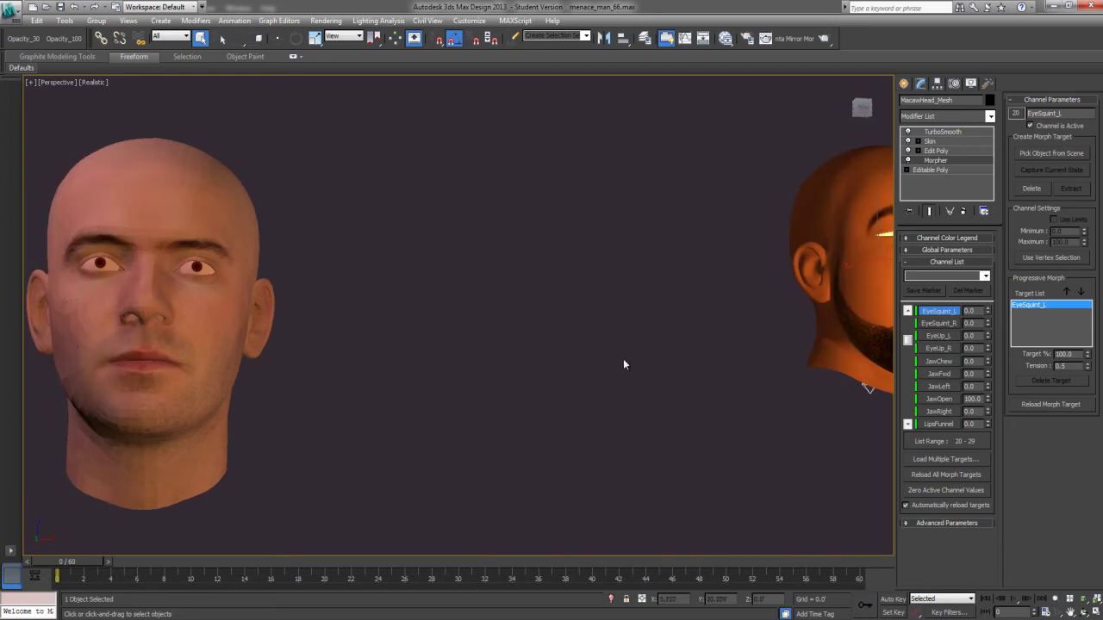
pyautogui.moveTo(639, 353); pyautogui.dragTo(193, 376, button='middle')
pyautogui.moveTo(335, 382); pyautogui.dragTo(382, 368, button='middle')
pyautogui.scroll(5, 436, 339)
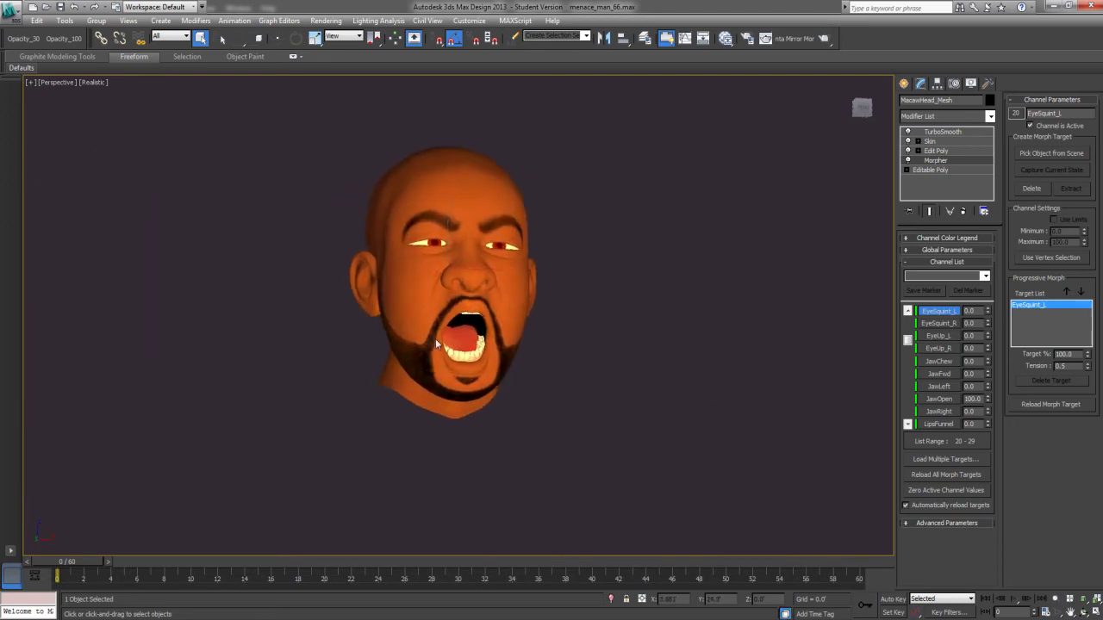
pyautogui.keyDown('alt'); pyautogui.moveTo(342, 295); pyautogui.dragTo(396, 290, button='middle'); pyautogui.keyUp('alt')
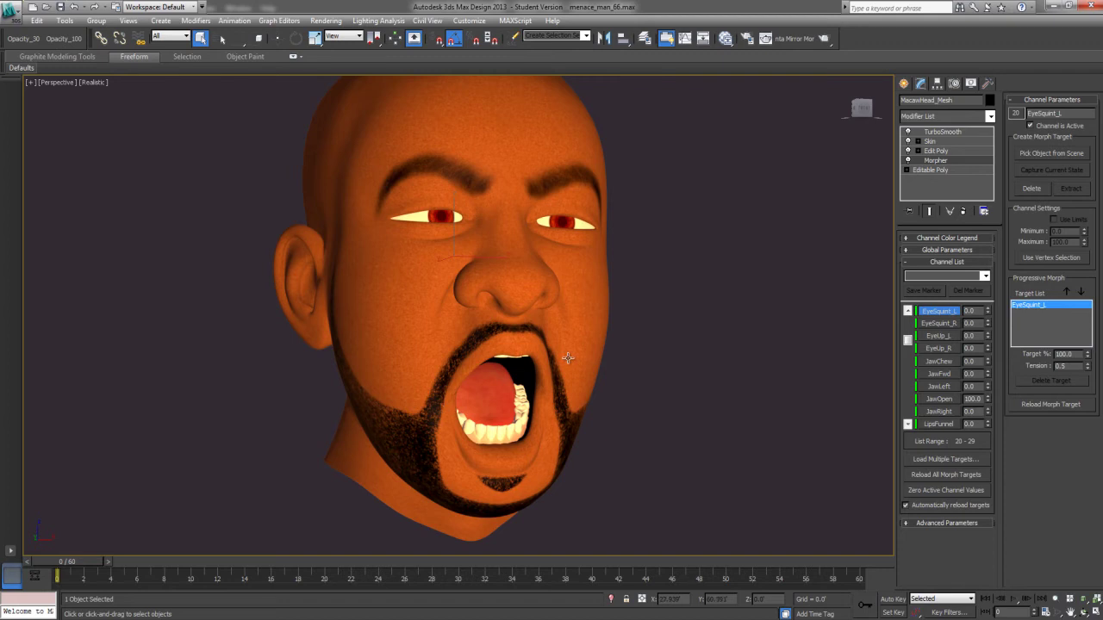
pyautogui.keyDown('alt'); pyautogui.moveTo(582, 293); pyautogui.dragTo(565, 294, button='middle'); pyautogui.keyUp('alt')
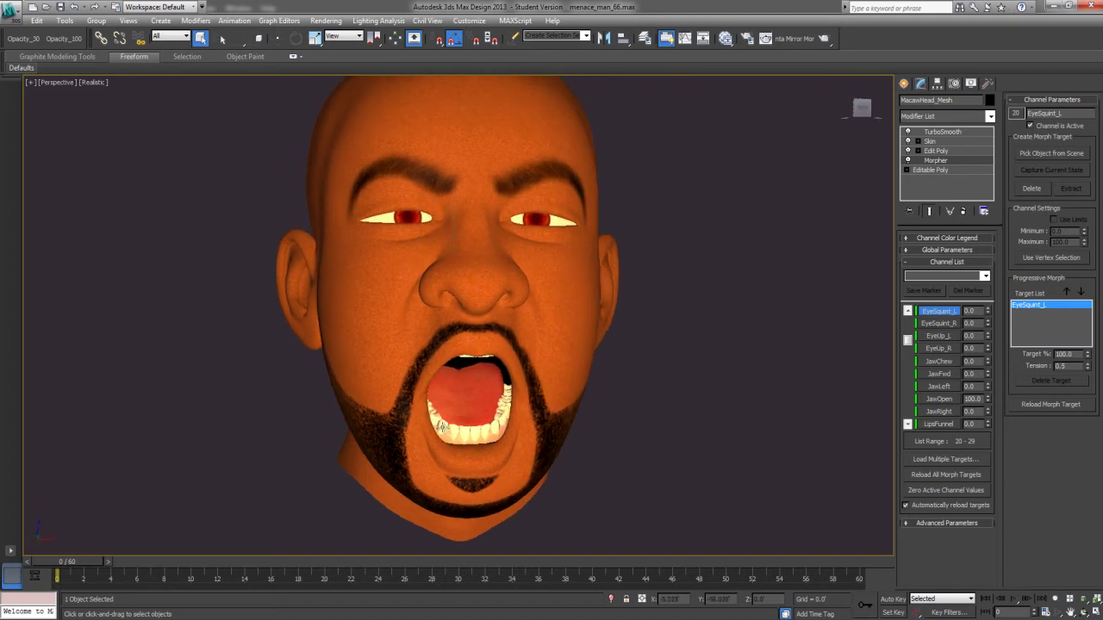
pyautogui.moveTo(472, 388)
pyautogui.keyDown('alt'); pyautogui.mouseDown(button='middle')
pyautogui.moveTo(469, 364)
pyautogui.moveTo(484, 396)
pyautogui.moveTo(476, 380)
pyautogui.moveTo(423, 384)
pyautogui.moveTo(485, 388)
pyautogui.mouseUp(button='middle'); pyautogui.keyUp('alt')
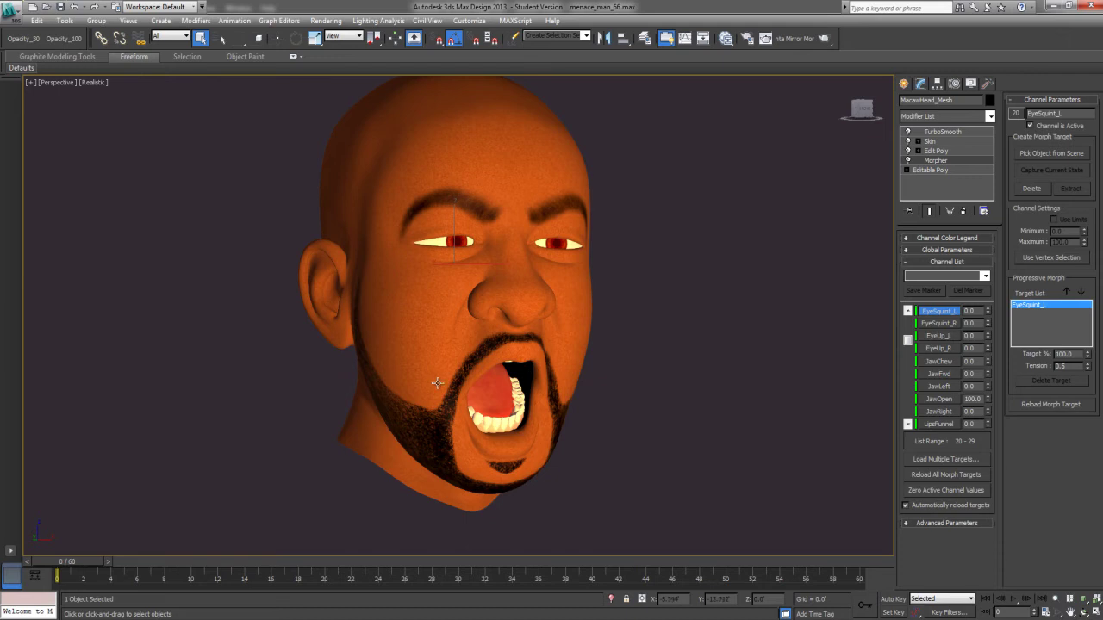
pyautogui.keyDown('alt'); pyautogui.moveTo(465, 373); pyautogui.dragTo(475, 332, button='middle'); pyautogui.keyUp('alt')
# Select all the bearded head's objects together, including eyes, teeth and tongue, and show their selection brackets.
pyautogui.click(580, 381)
pyautogui.click(475, 332)
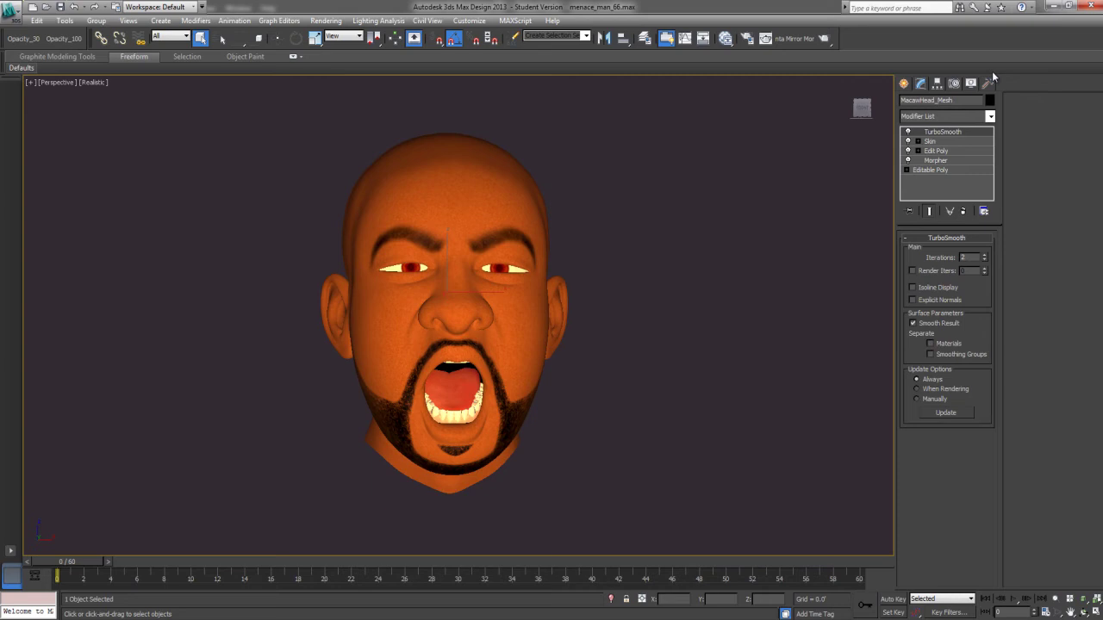
pyautogui.click(842, 237)
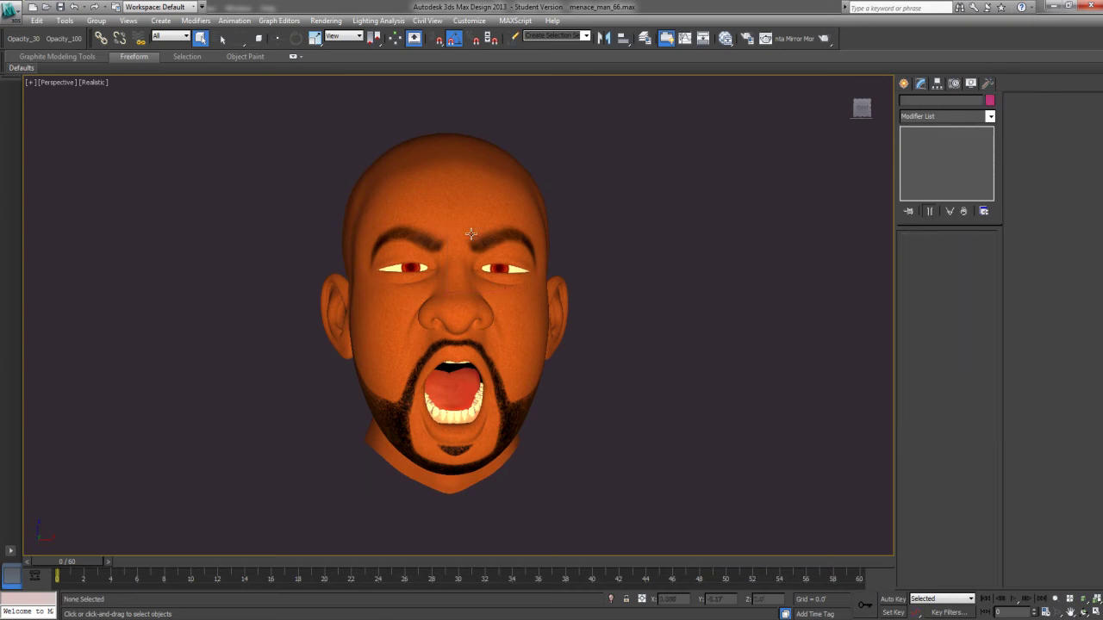
pyautogui.moveTo(526, 599); pyautogui.dragTo(526, 599)
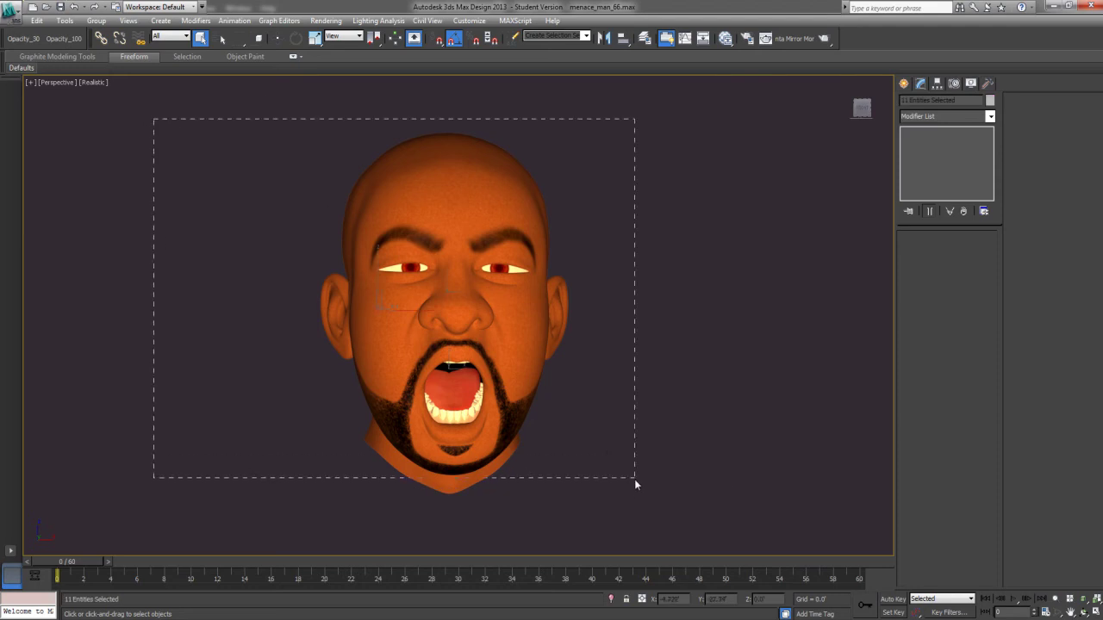
pyautogui.moveTo(635, 480); pyautogui.dragTo(635, 480)
pyautogui.press('j')
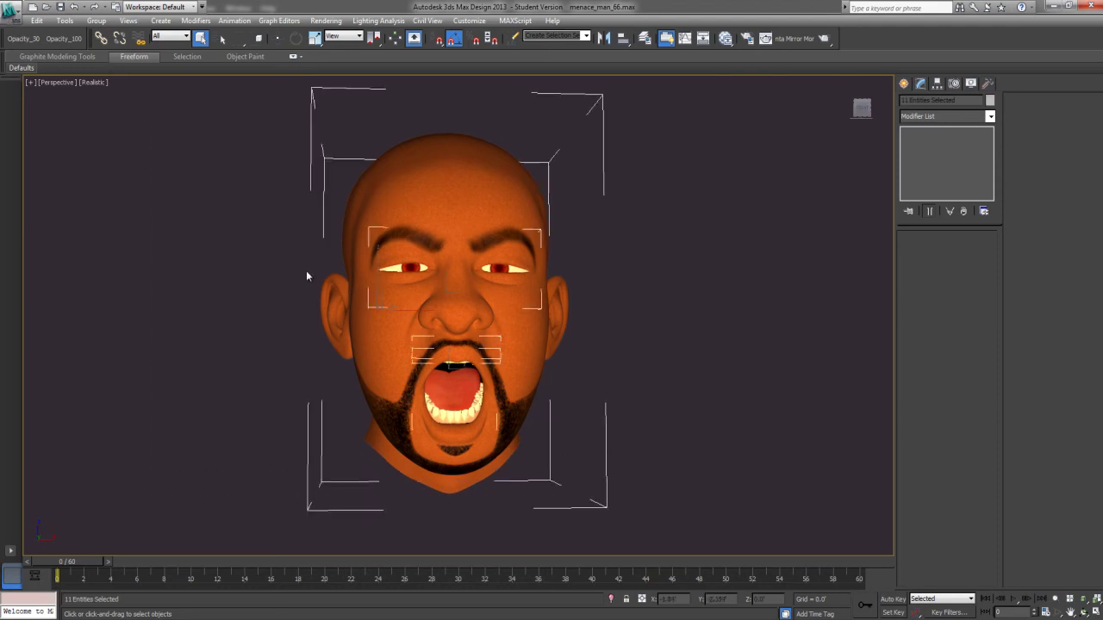
# Show the export of only the selected head objects with Autodesk (*.FBX) as the file type, and cancel it without saving.
pyautogui.click(7, 12)
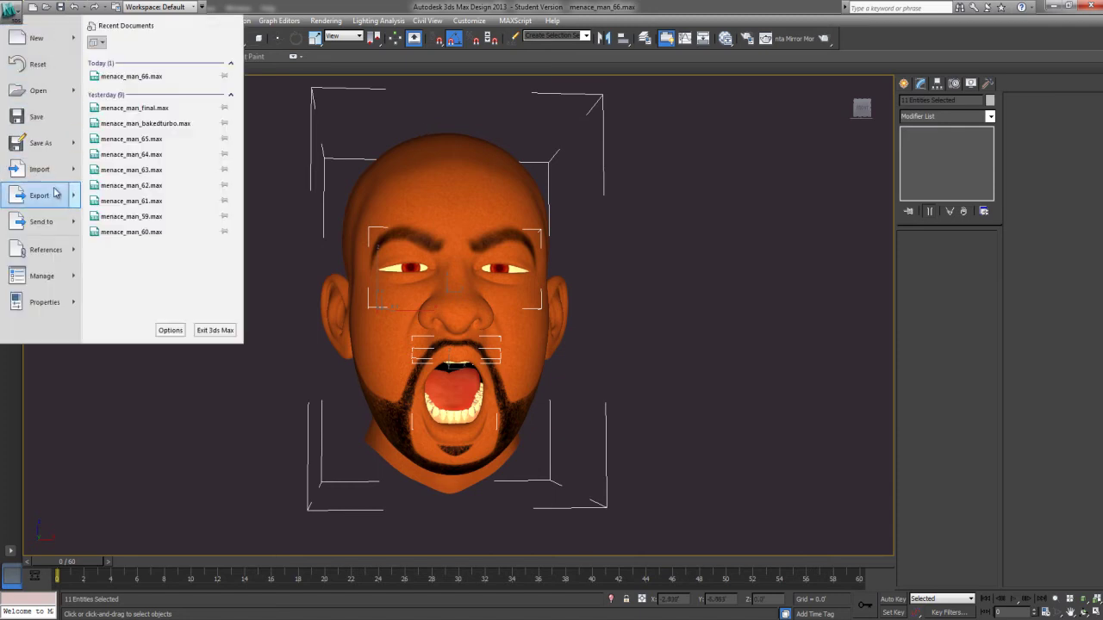
pyautogui.moveTo(74, 198)
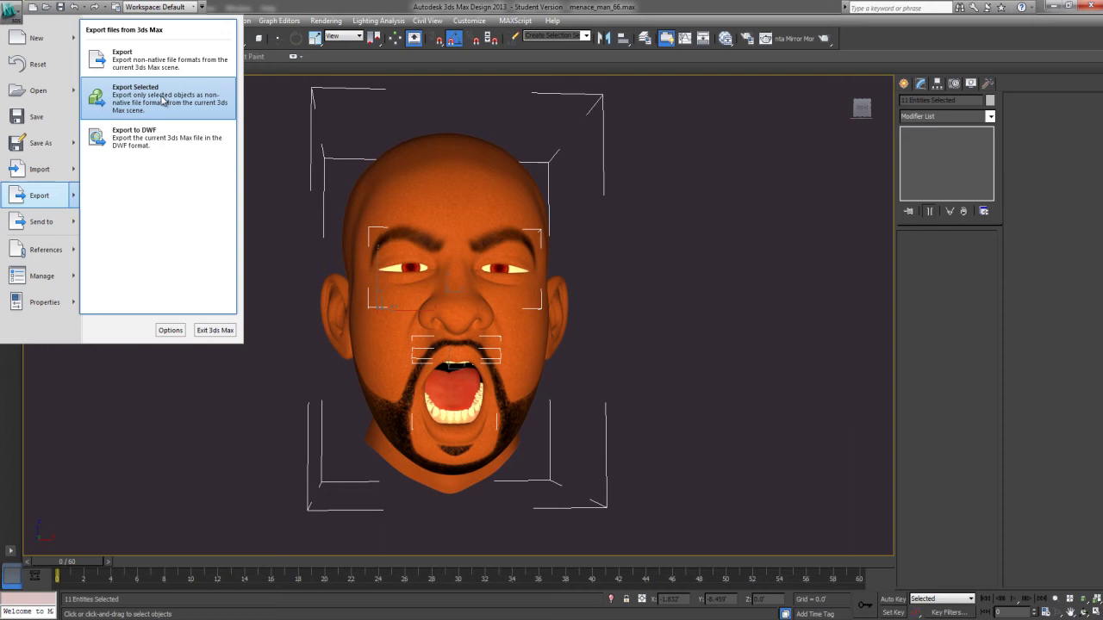
pyautogui.click(164, 99)
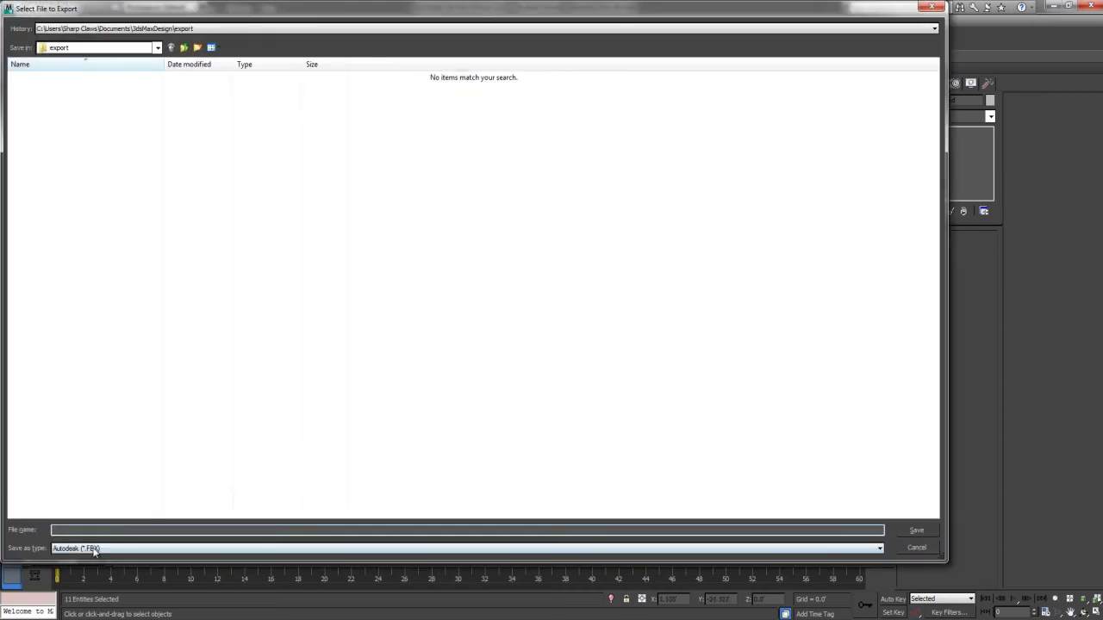
pyautogui.click(108, 556)
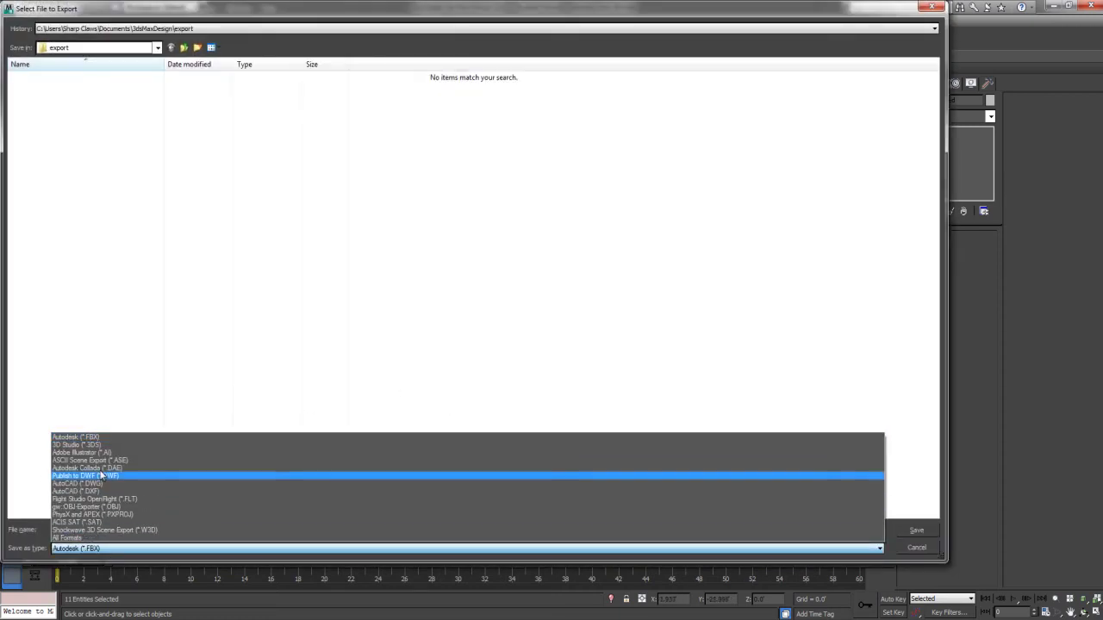
pyautogui.click(69, 438)
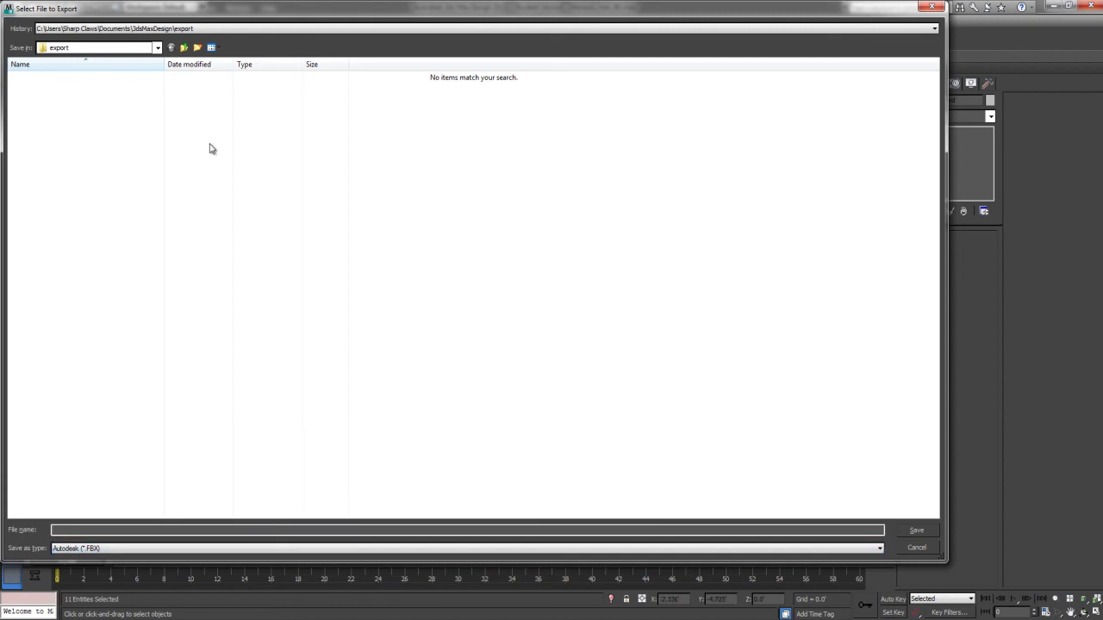
pyautogui.click(132, 49)
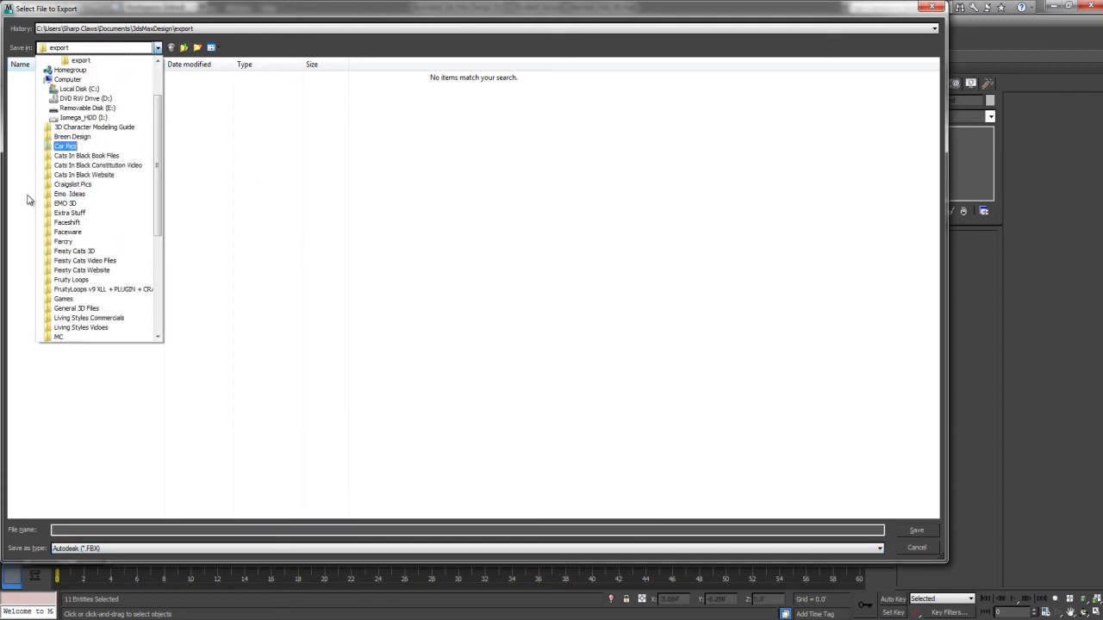
pyautogui.click(411, 171)
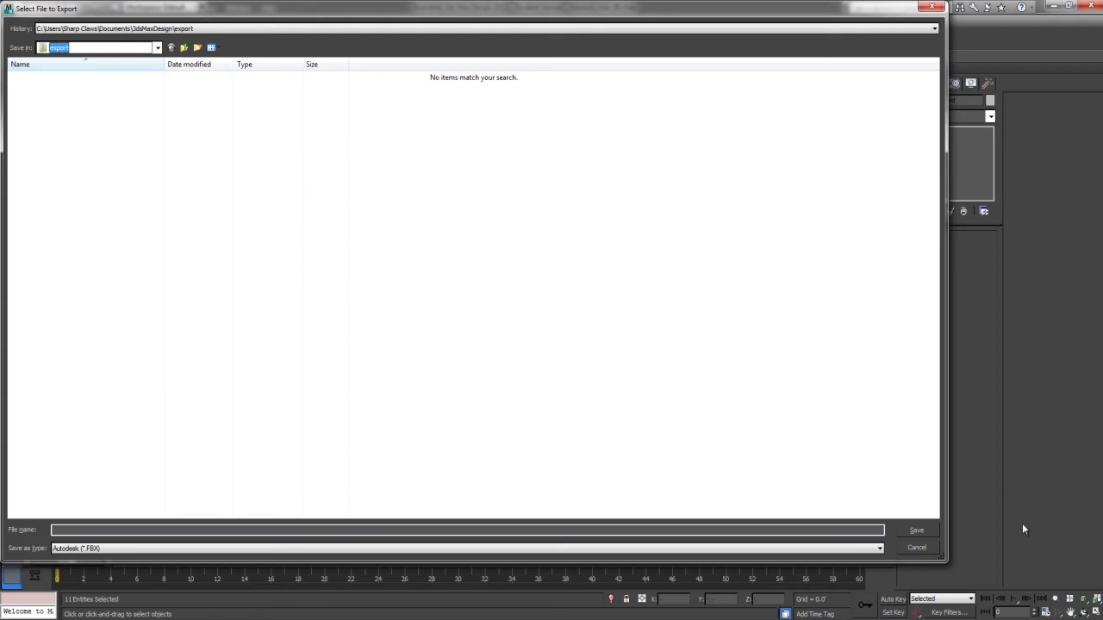
pyautogui.click(911, 548)
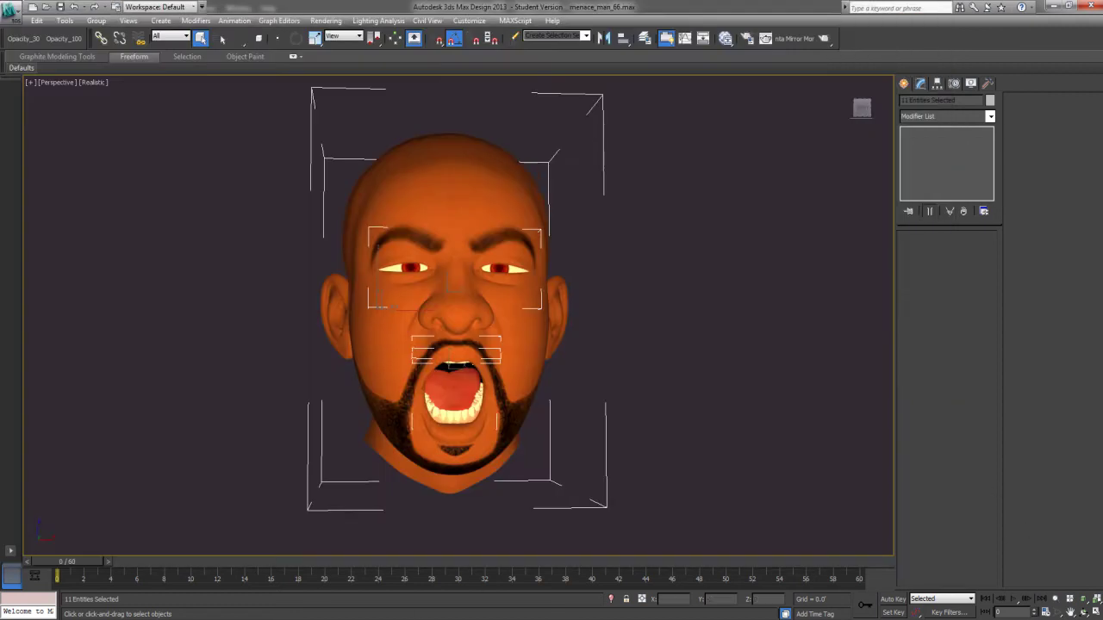
# Switch to faceshift studio and preview the macaw and man targets in live tracking, leaving man selected.
pyautogui.hotkey('alt', 'Tab')
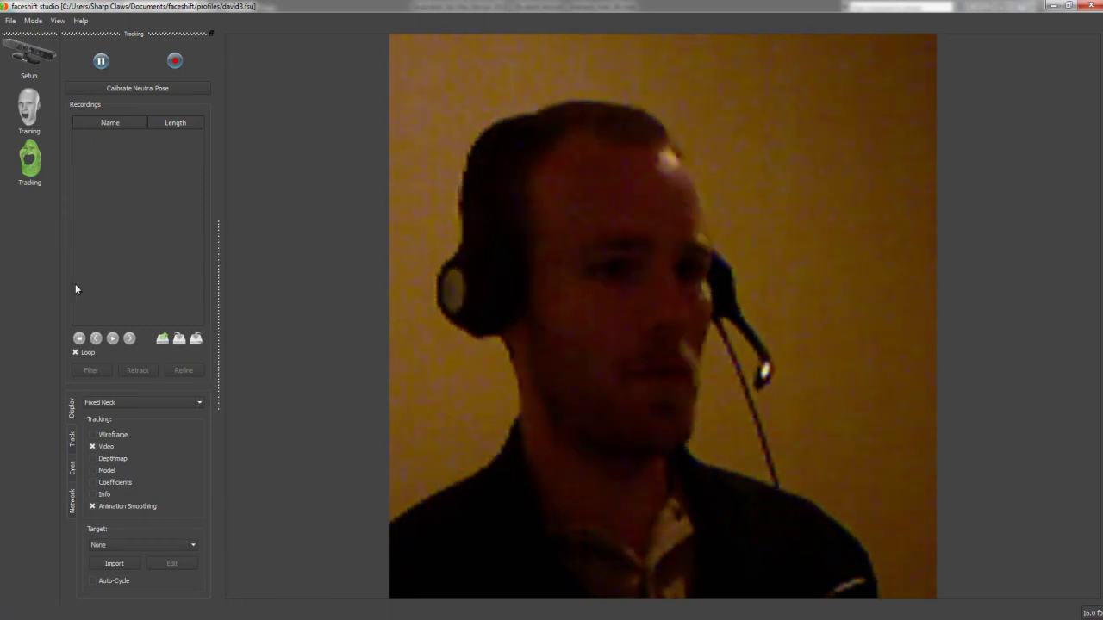
pyautogui.click(129, 545)
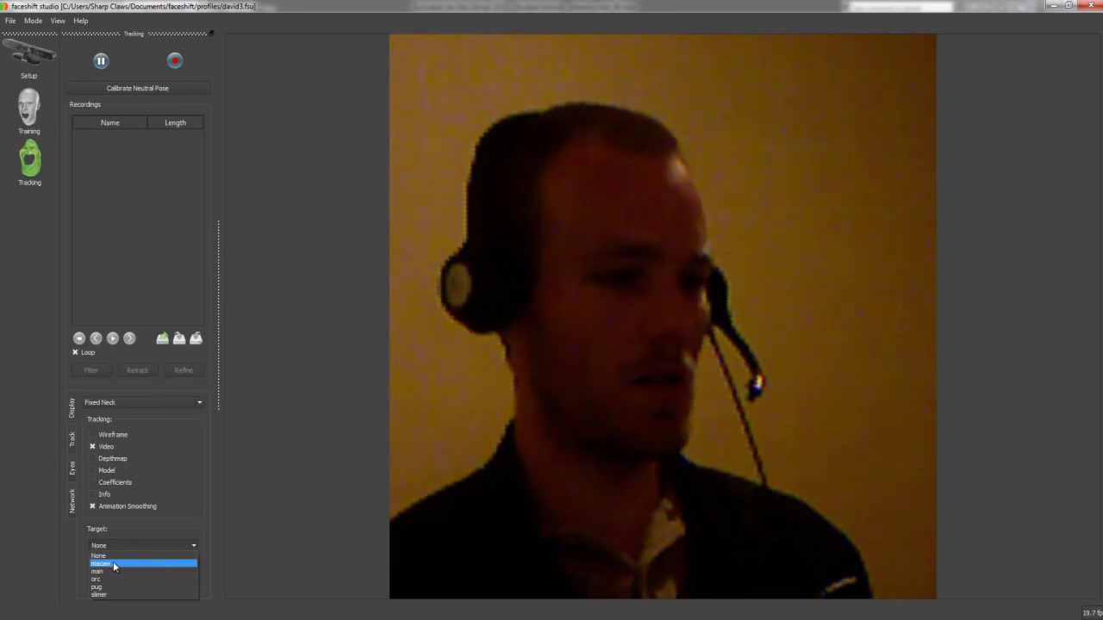
pyautogui.click(113, 565)
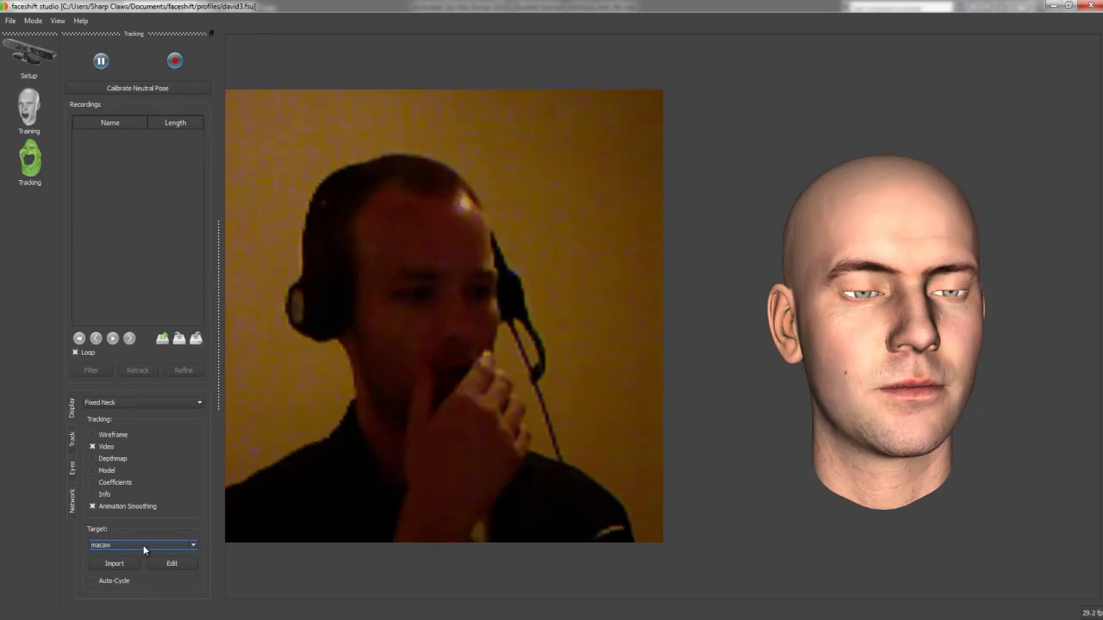
pyautogui.click(129, 545)
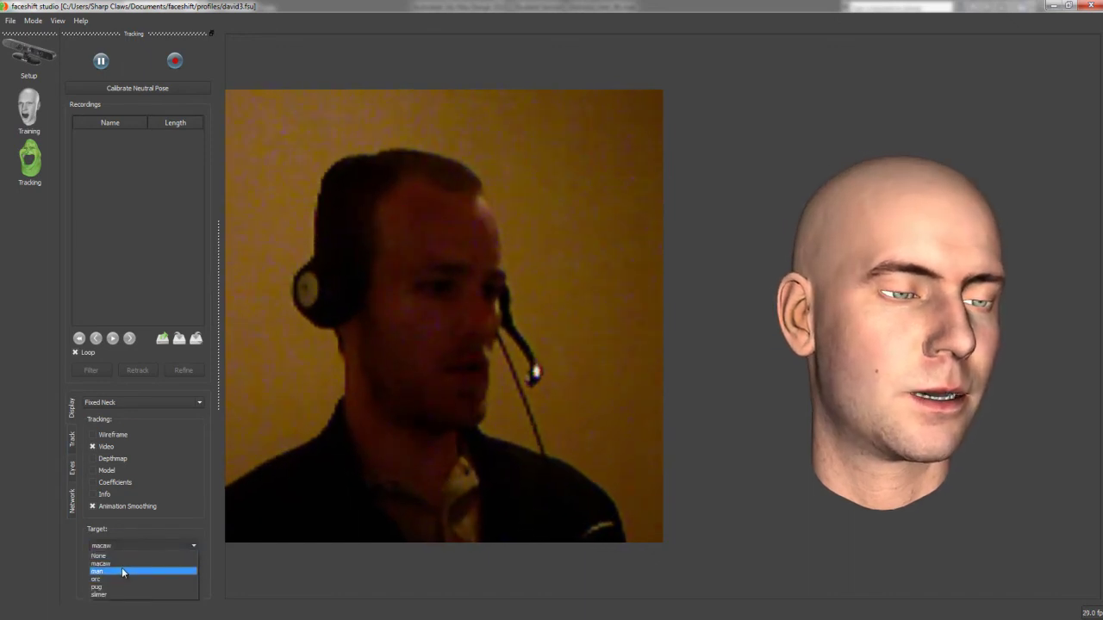
pyautogui.click(121, 565)
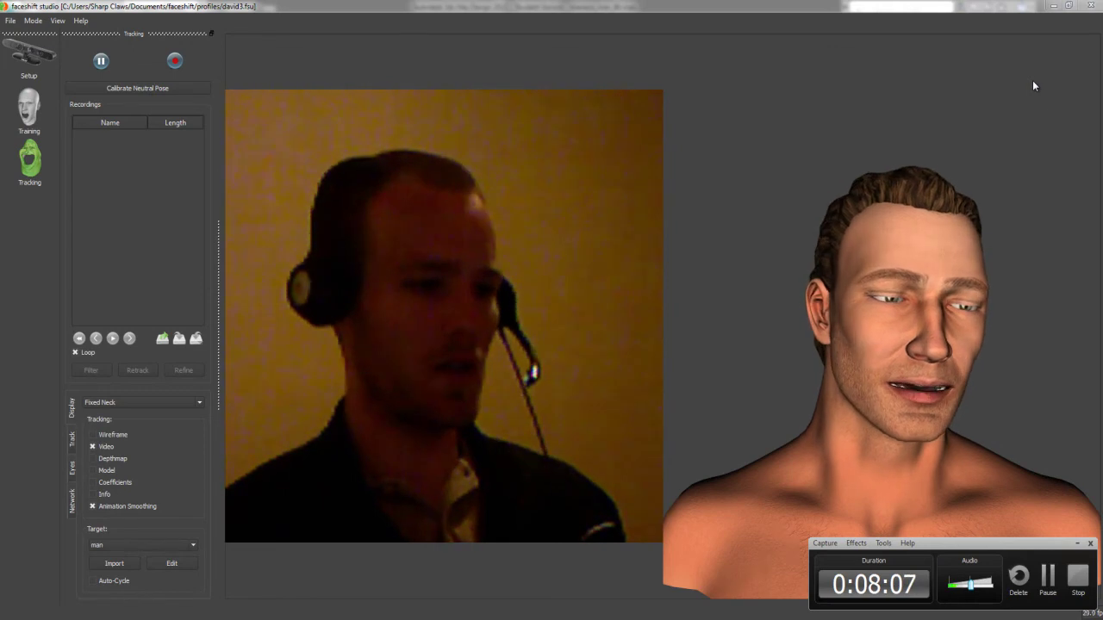
# Start importing a new target from an FBX file and browse to the Menace Man folder on the Desktop.
pyautogui.hotkey('alt', 'Tab')
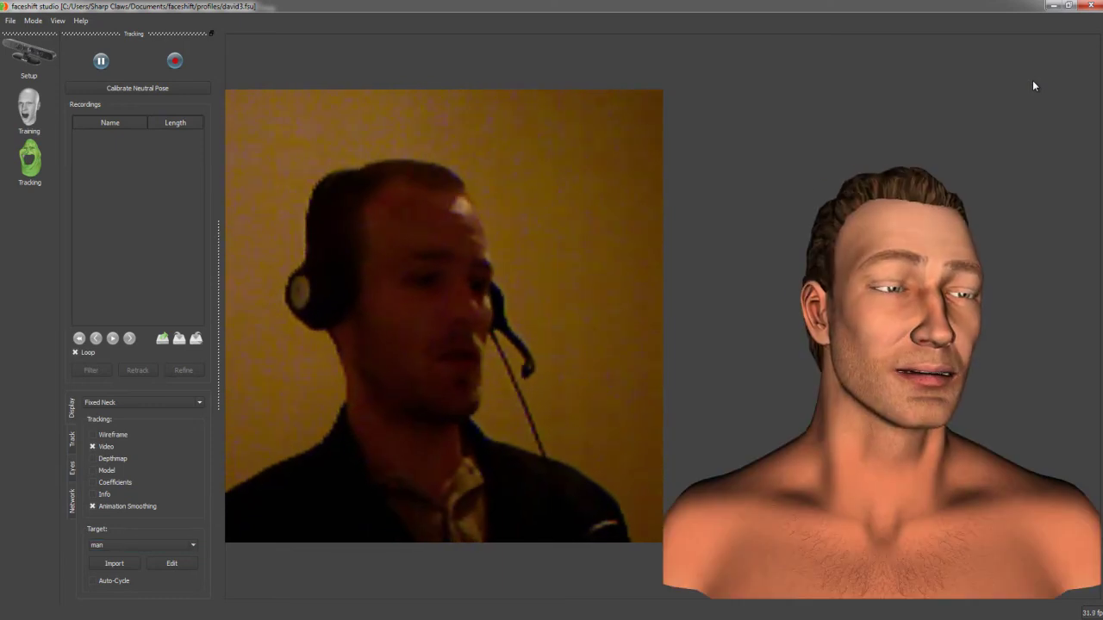
pyautogui.press('Return')
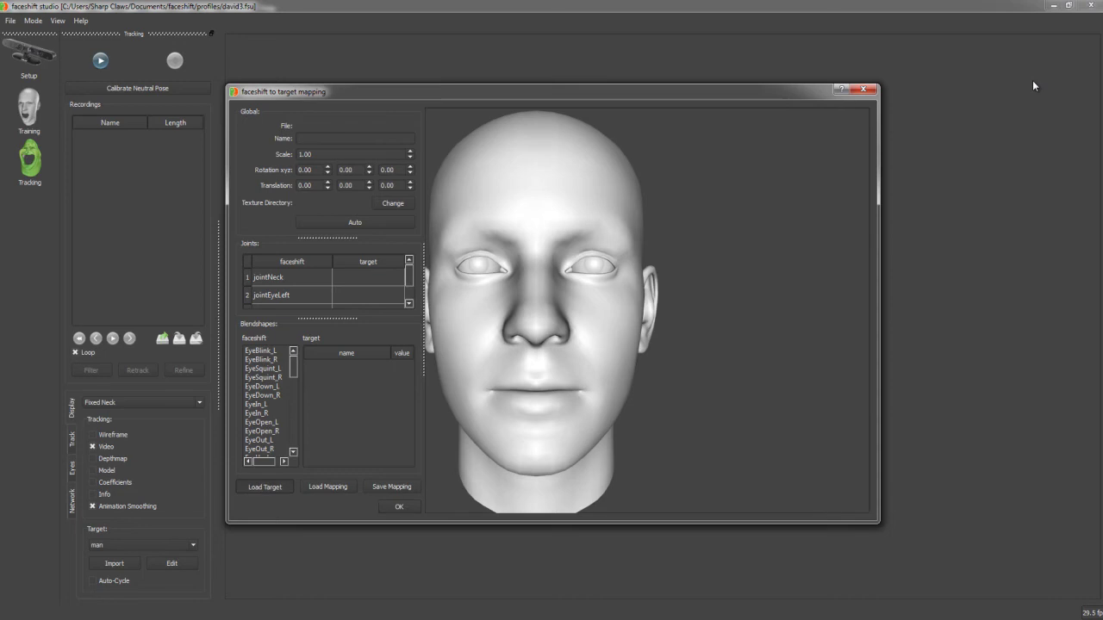
pyautogui.press('Return')
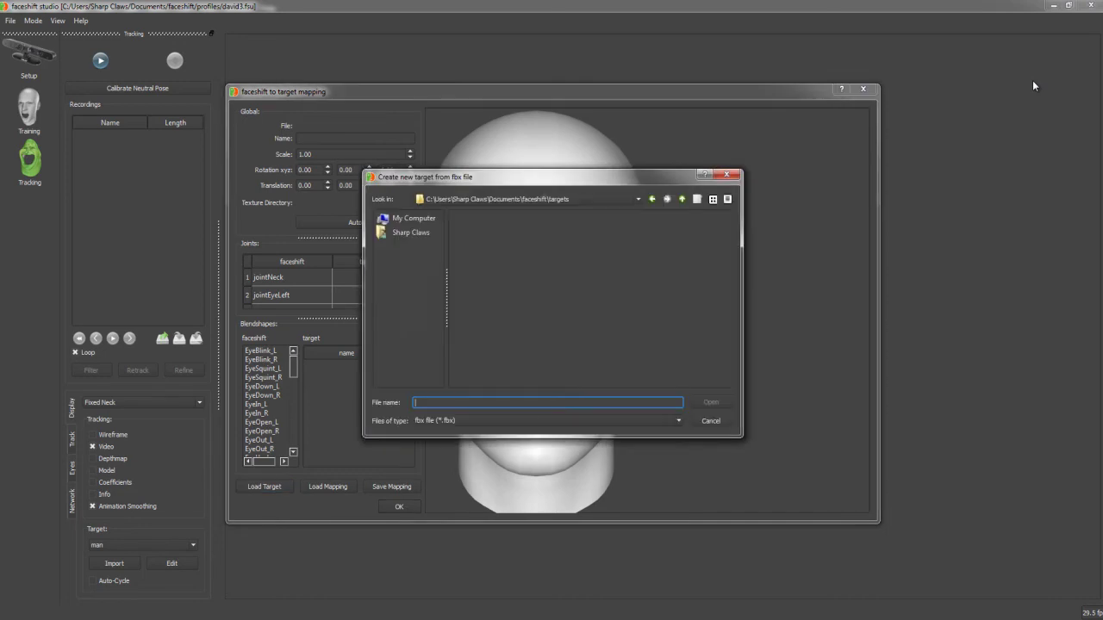
pyautogui.click(410, 232)
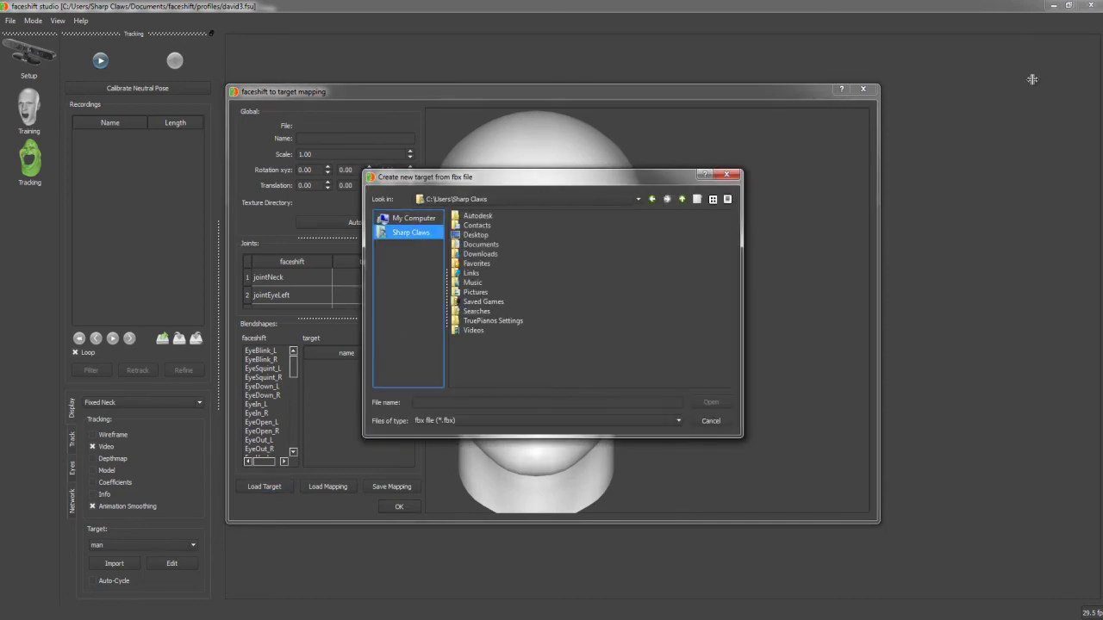
pyautogui.doubleClick(475, 234)
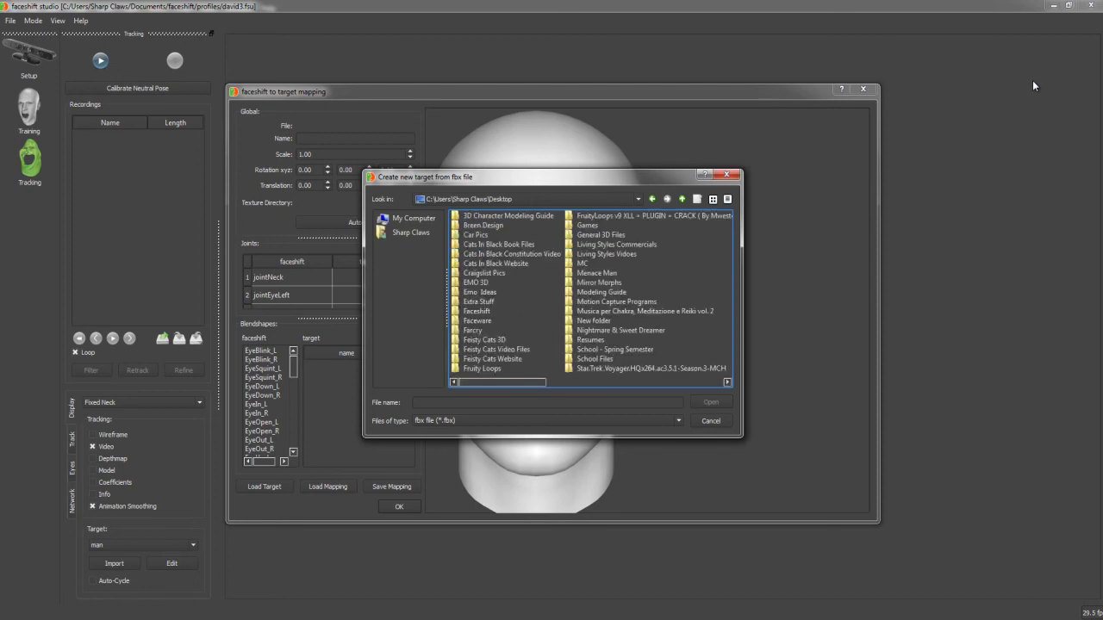
pyautogui.doubleClick(596, 272)
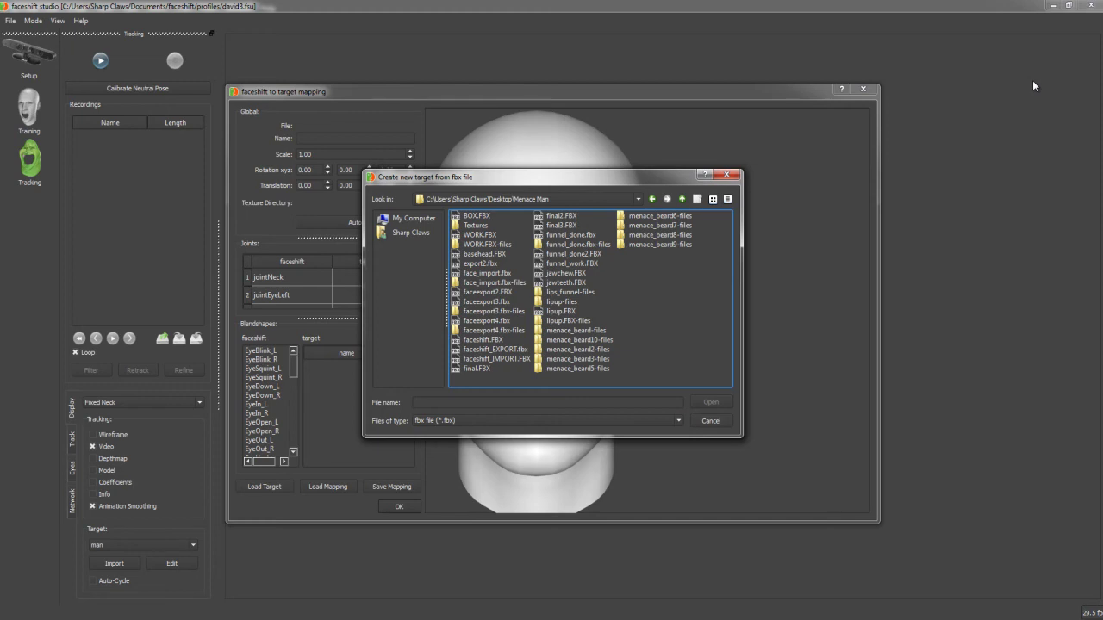
# Load final3.FBX from the Menace Man folder as the new target.
pyautogui.rightClick(650, 274)
pyautogui.rightClick(674, 310)
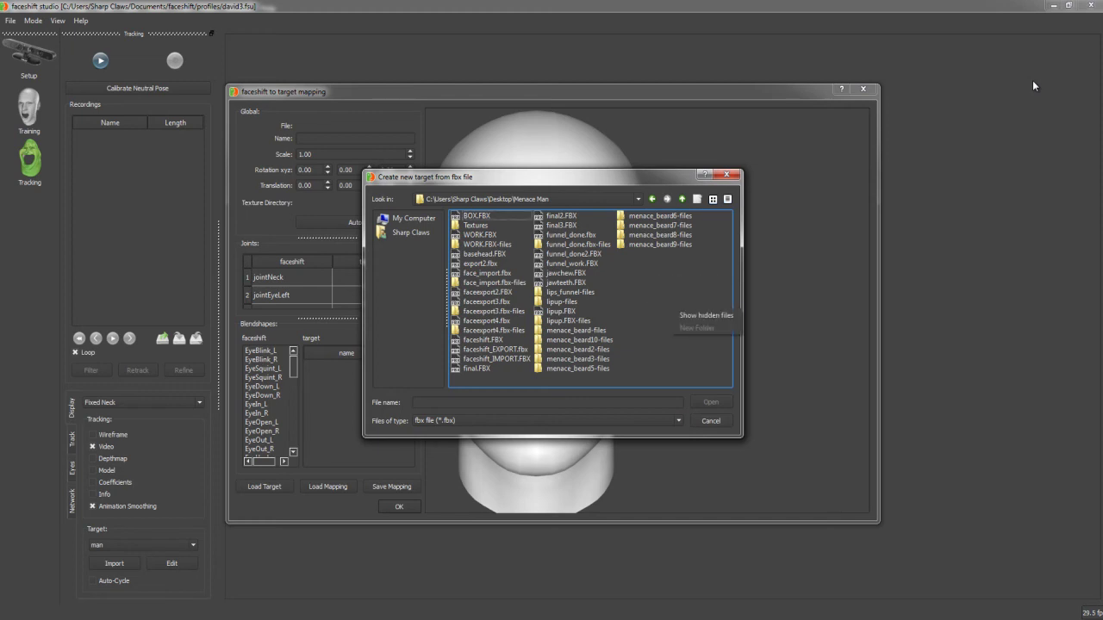
pyautogui.press('Escape')
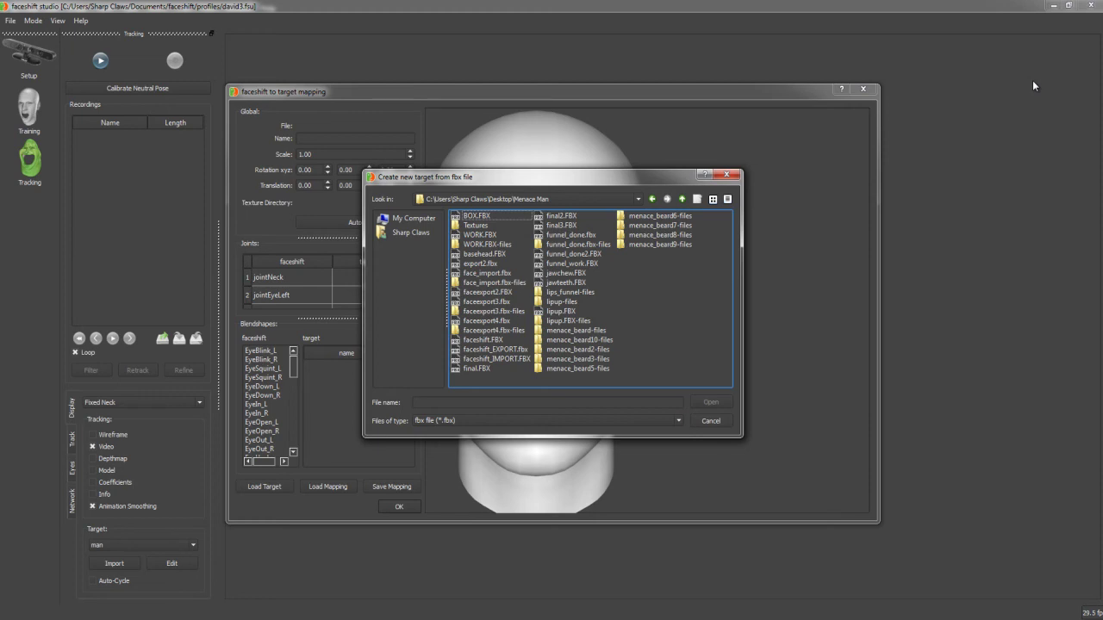
pyautogui.click(496, 359)
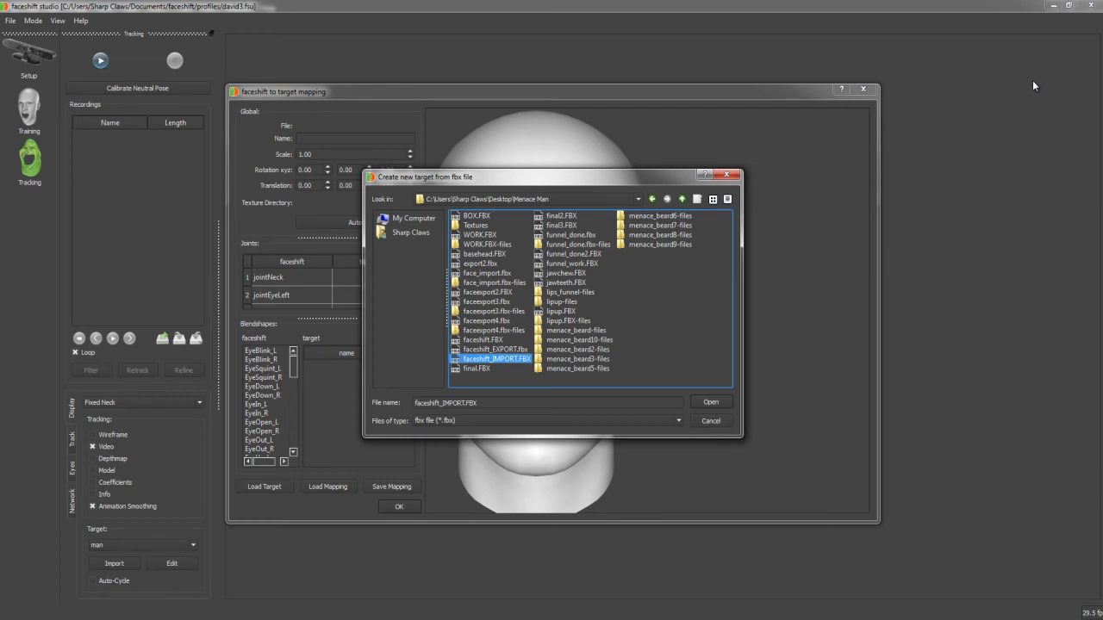
pyautogui.doubleClick(561, 225)
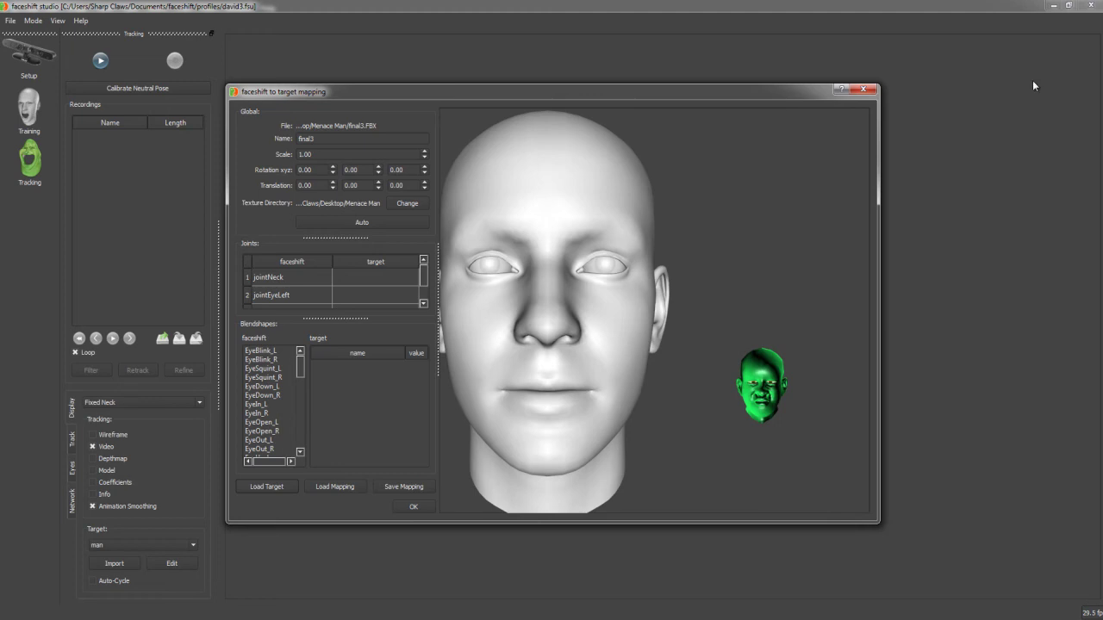
# Enlarge the imported target head by setting its scale to 4.20.
pyautogui.press('Up')
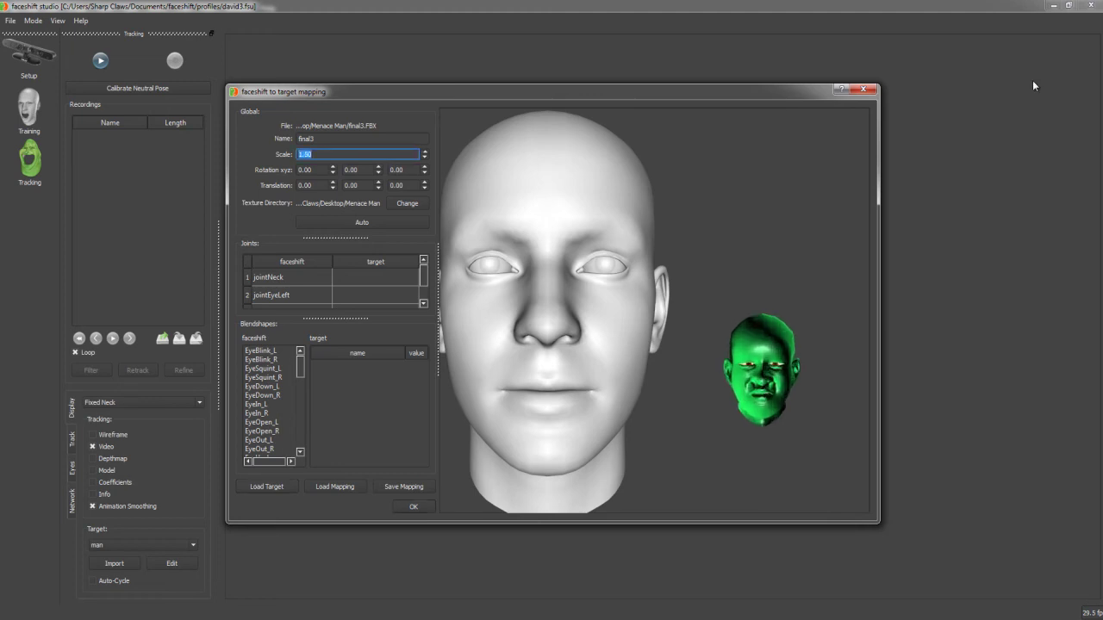
pyautogui.press('Up')
pyautogui.press('Up')
pyautogui.press('Up')
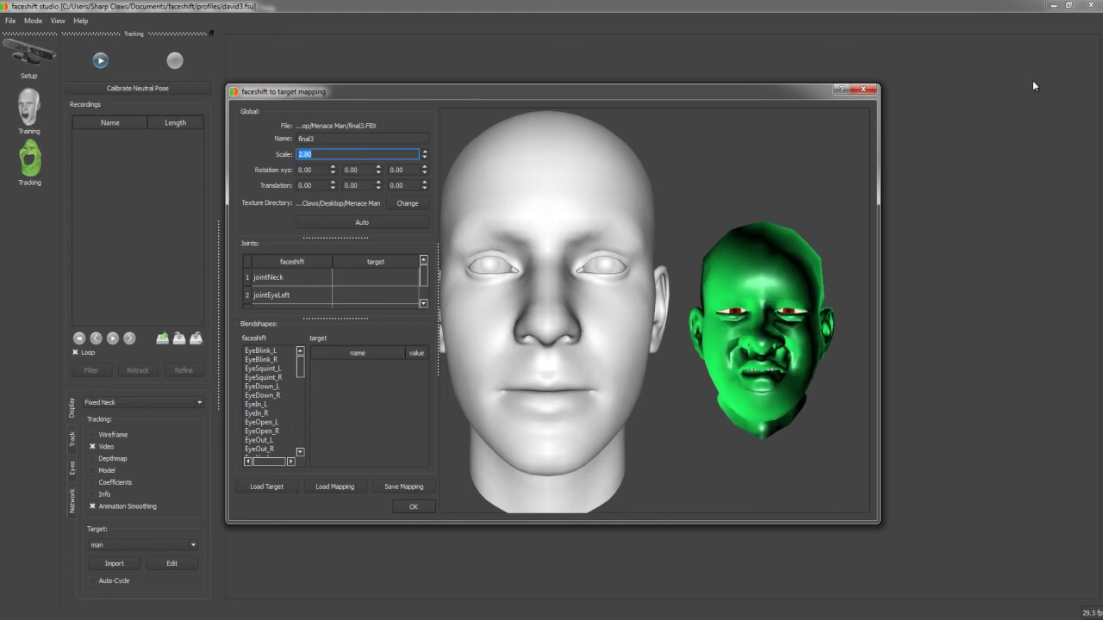
pyautogui.press('Up')
pyautogui.press('Up')
pyautogui.press('Up')
pyautogui.press('Up')
pyautogui.press('Up')
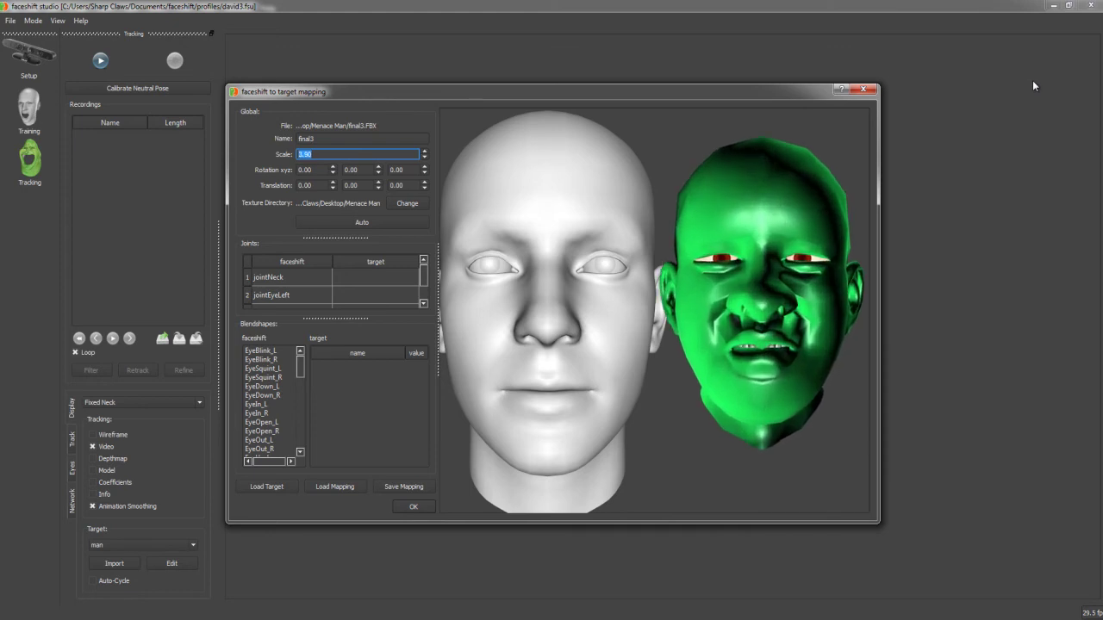
pyautogui.press('F9')
pyautogui.press('Up')
pyautogui.press('Up')
pyautogui.press('Up')
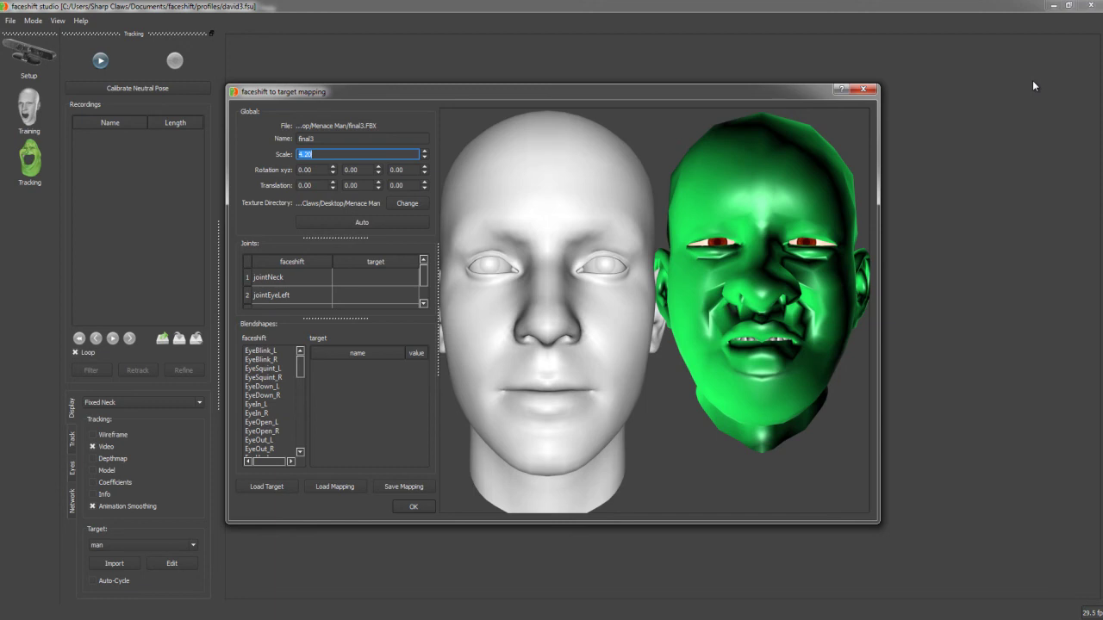
# Map the faceshift joint jointNeck to the target's jointNeck.
pyautogui.press('Tab')
pyautogui.hotkey('alt', 'Down')
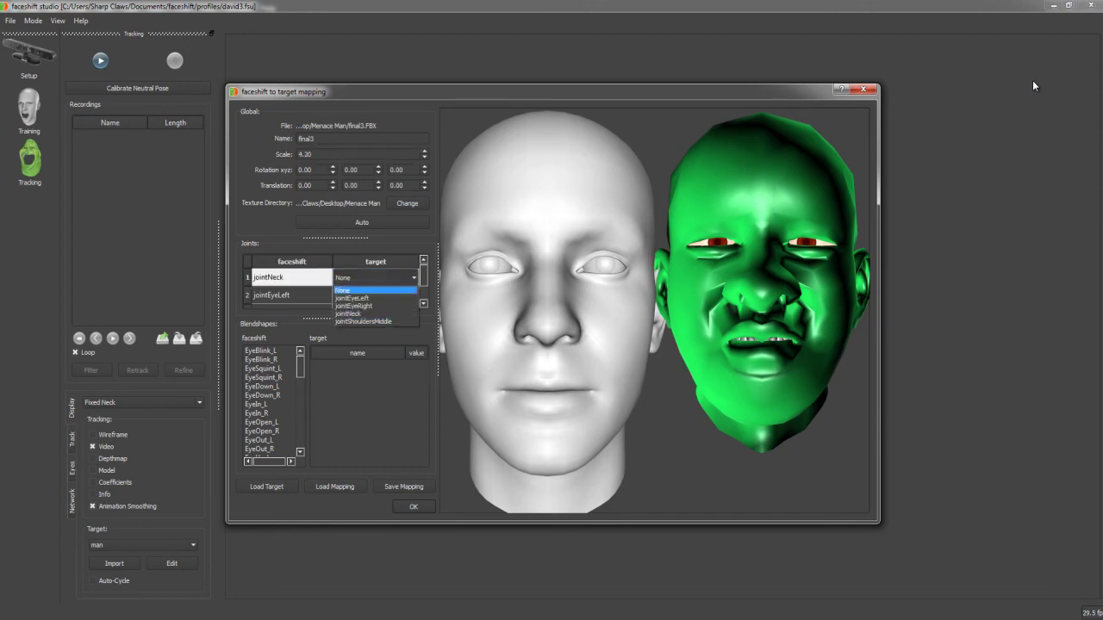
pyautogui.press('Down')
pyautogui.press('Down')
pyautogui.press('Down')
pyautogui.press('Down')
pyautogui.press('Up')
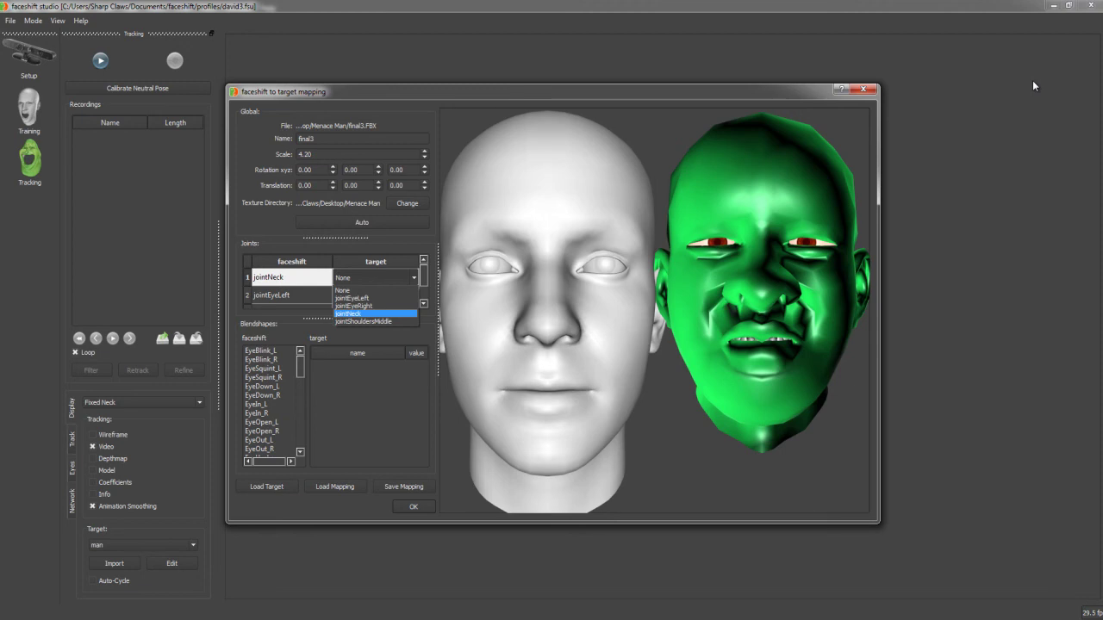
pyautogui.press('Up')
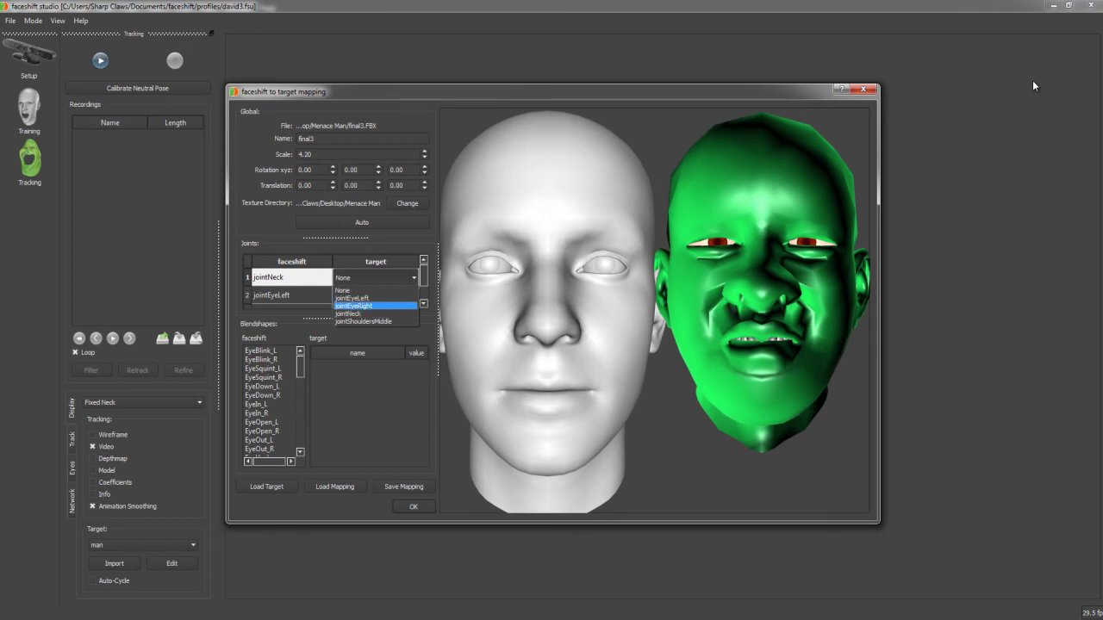
pyautogui.press('Up')
pyautogui.press('Down')
pyautogui.press('Down')
pyautogui.press('Down')
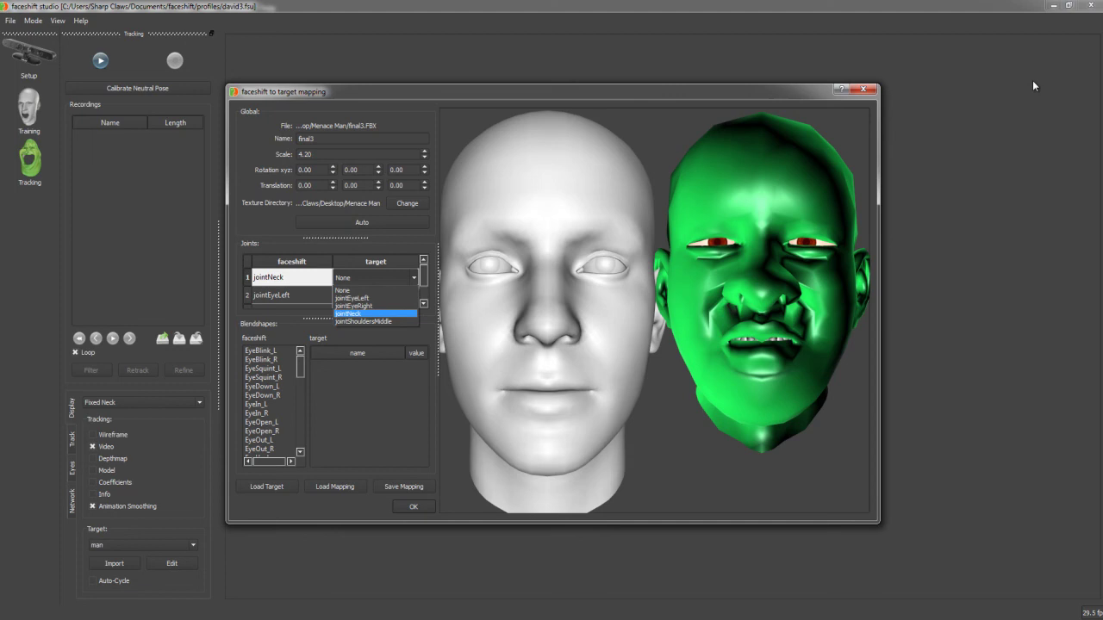
pyautogui.press('Up')
pyautogui.press('Up')
pyautogui.press('Up')
pyautogui.press('Down')
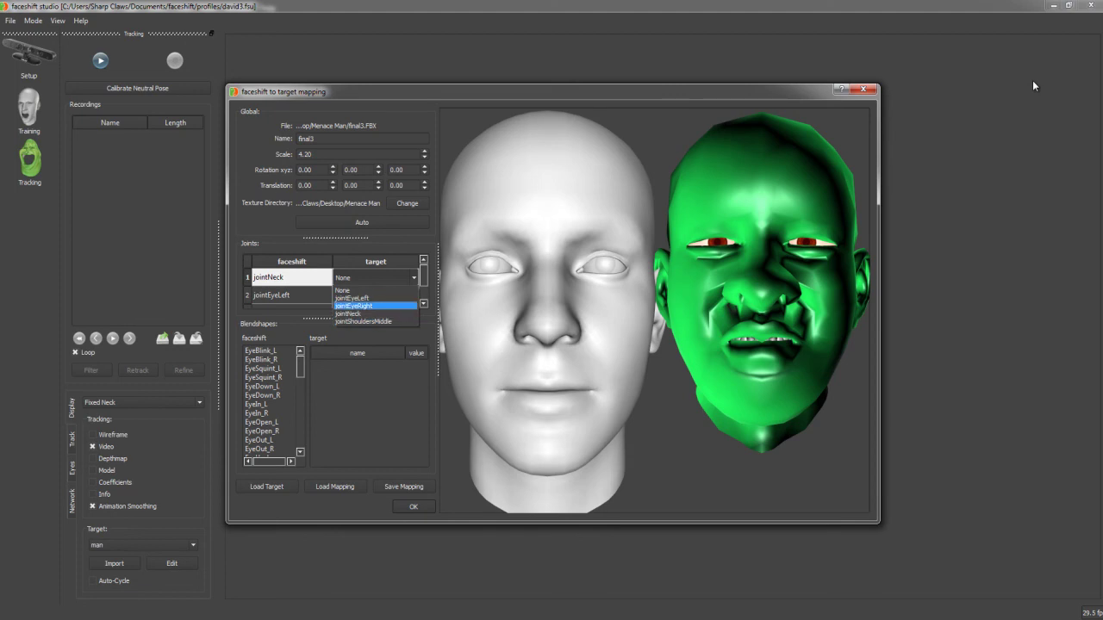
pyautogui.press('Down')
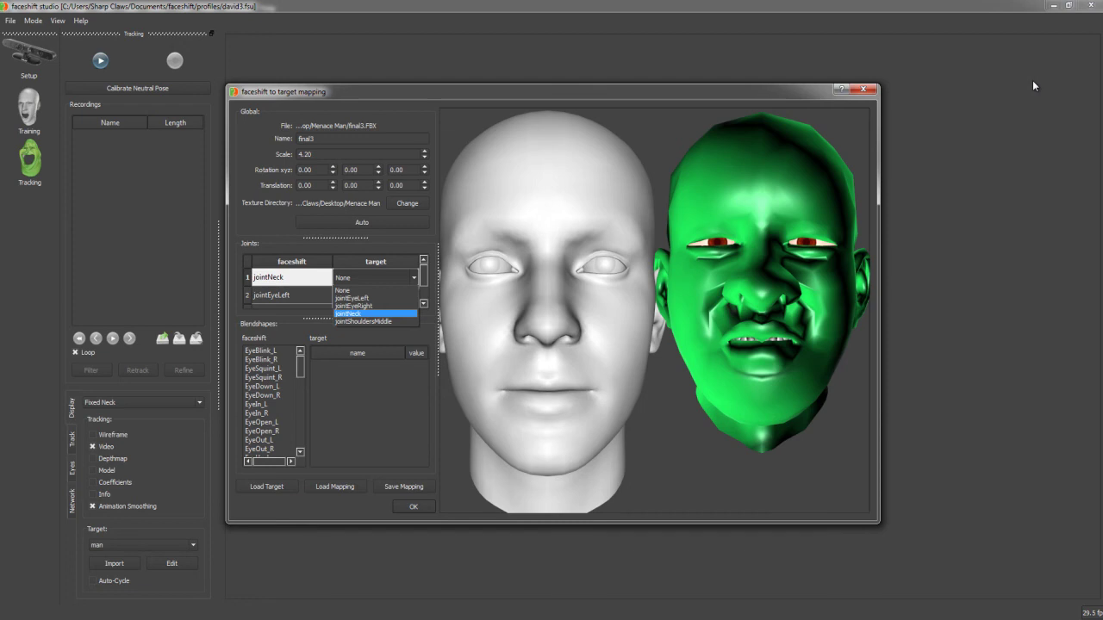
pyautogui.press('Return')
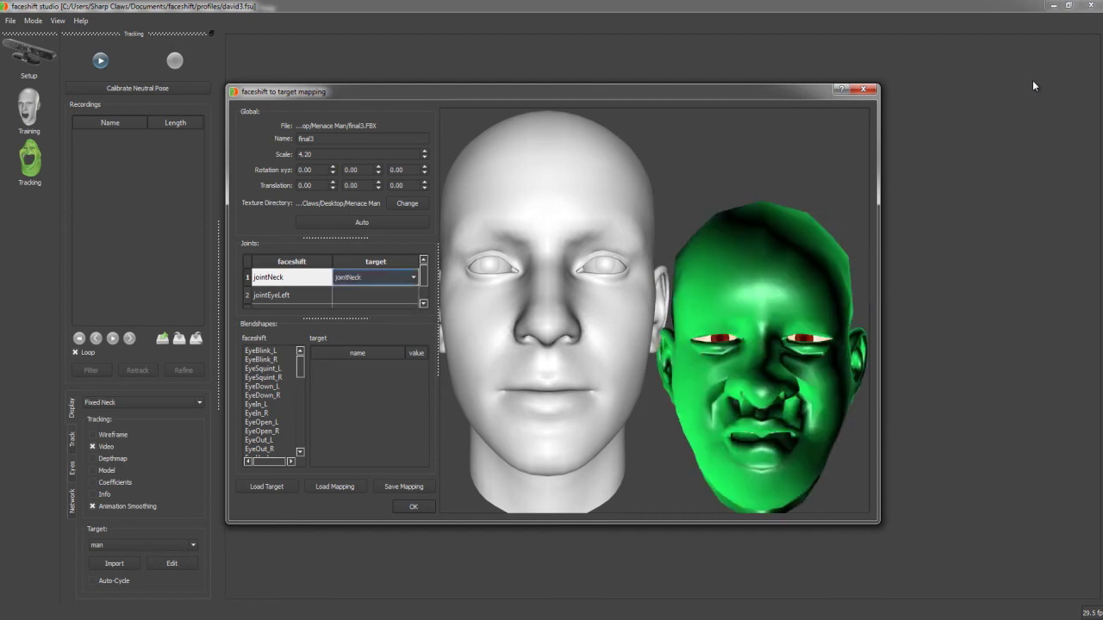
# Map the faceshift joint jointEyeLeft to the target's jointEyeLeft.
pyautogui.press('Tab')
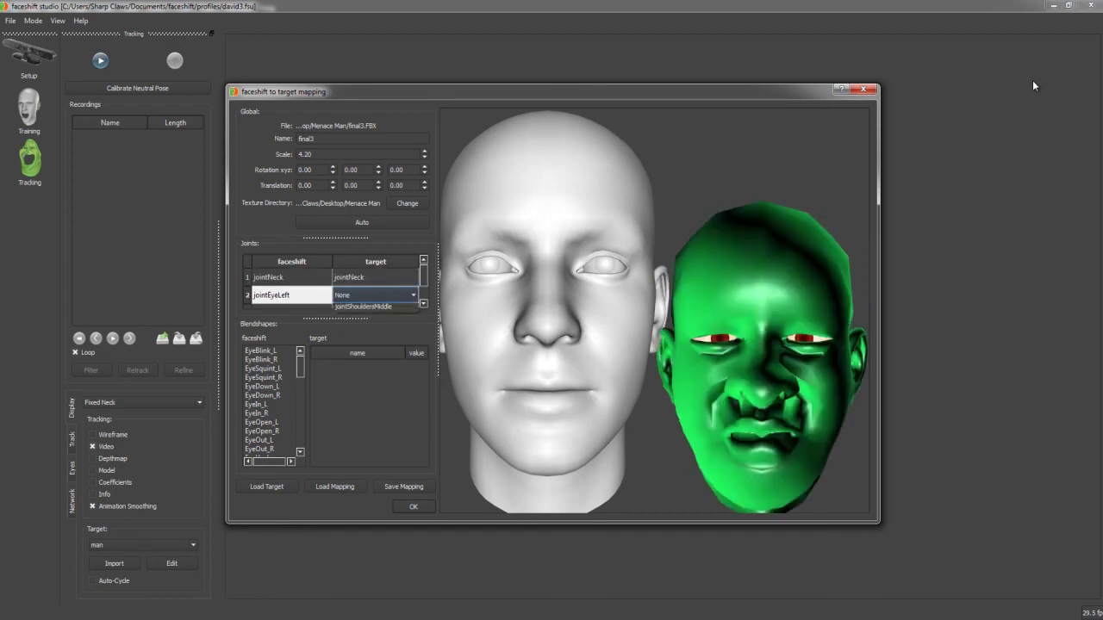
pyautogui.hotkey('alt', 'Down')
pyautogui.press('Down')
pyautogui.press('Down')
pyautogui.press('Up')
pyautogui.press('Up')
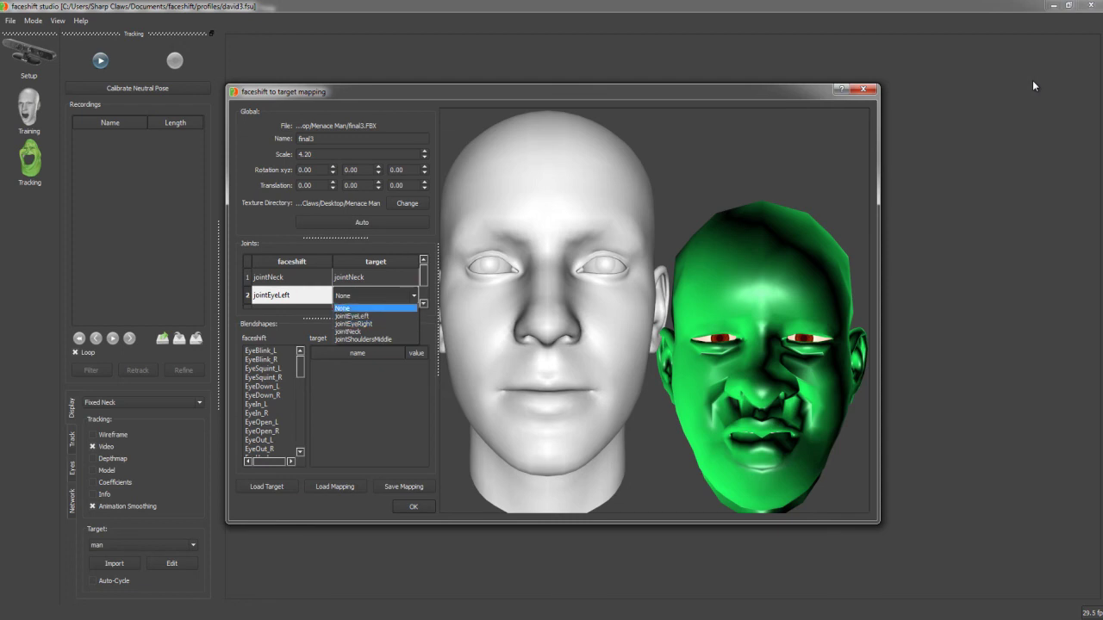
pyautogui.press('Down')
pyautogui.press('Return')
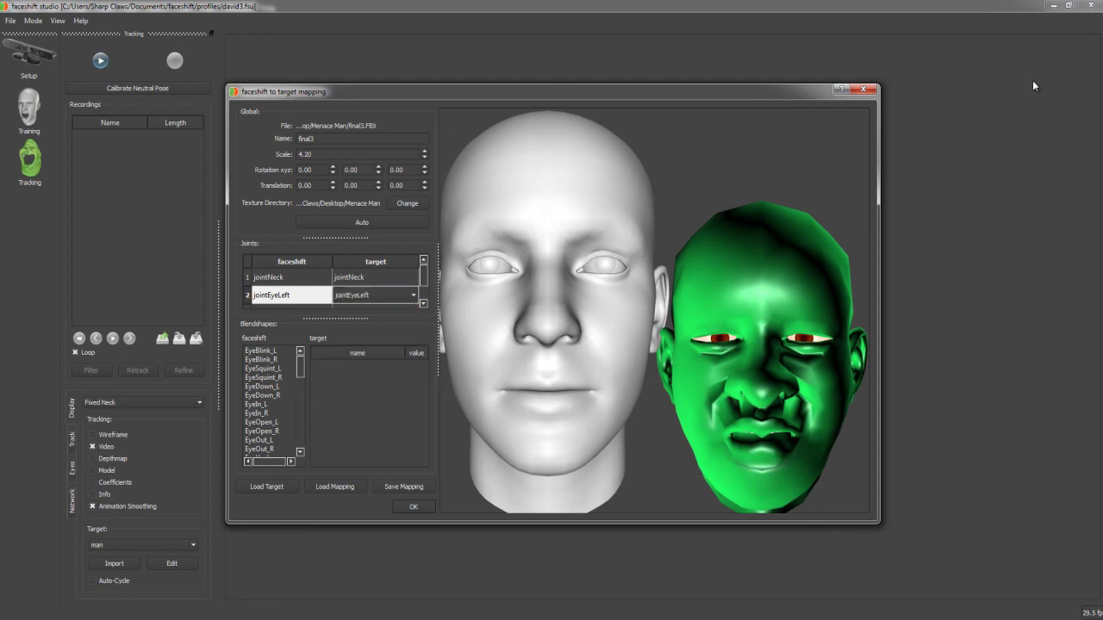
pyautogui.press('Return')
# Map the faceshift joint jointEyeRight to the target's jointEyeRight.
pyautogui.press('Down')
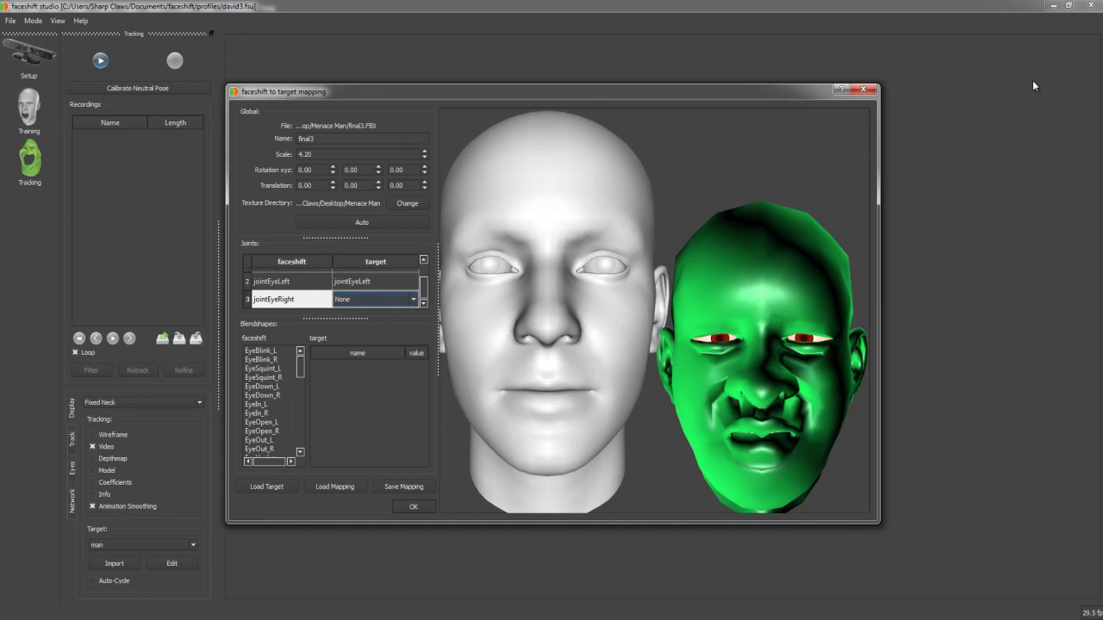
pyautogui.press('space')
pyautogui.press('Down')
pyautogui.press('Down')
pyautogui.press('Return')
pyautogui.press('Tab')
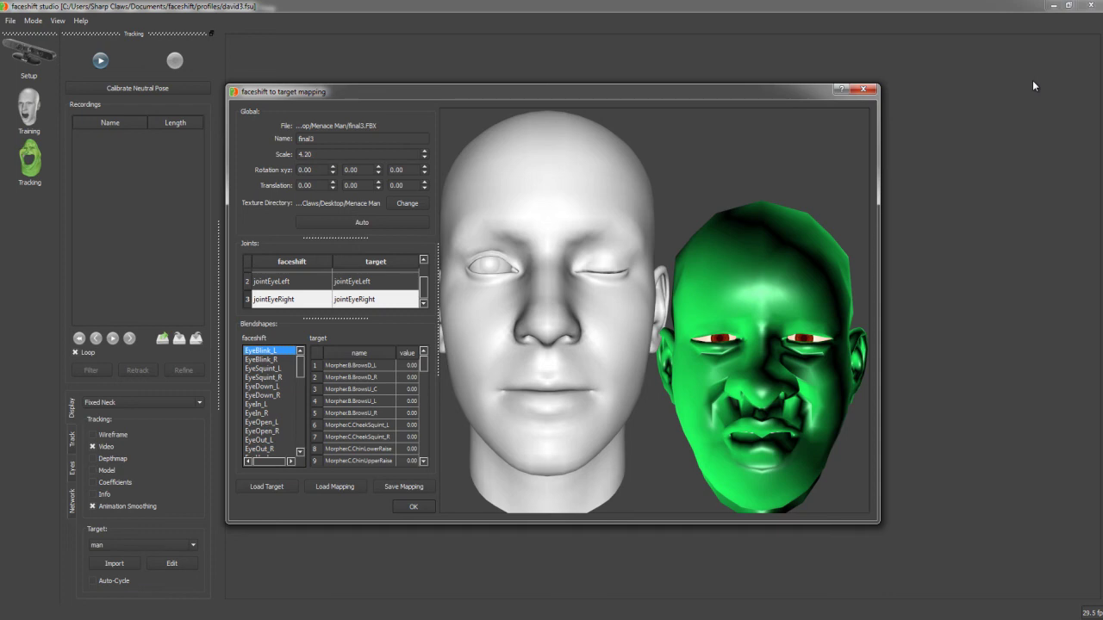
# Examine the faceshift blendshapes and the target's Morpher channels, using EyeBlink_L as the selected example.
pyautogui.scroll(-12, 1034, 85)
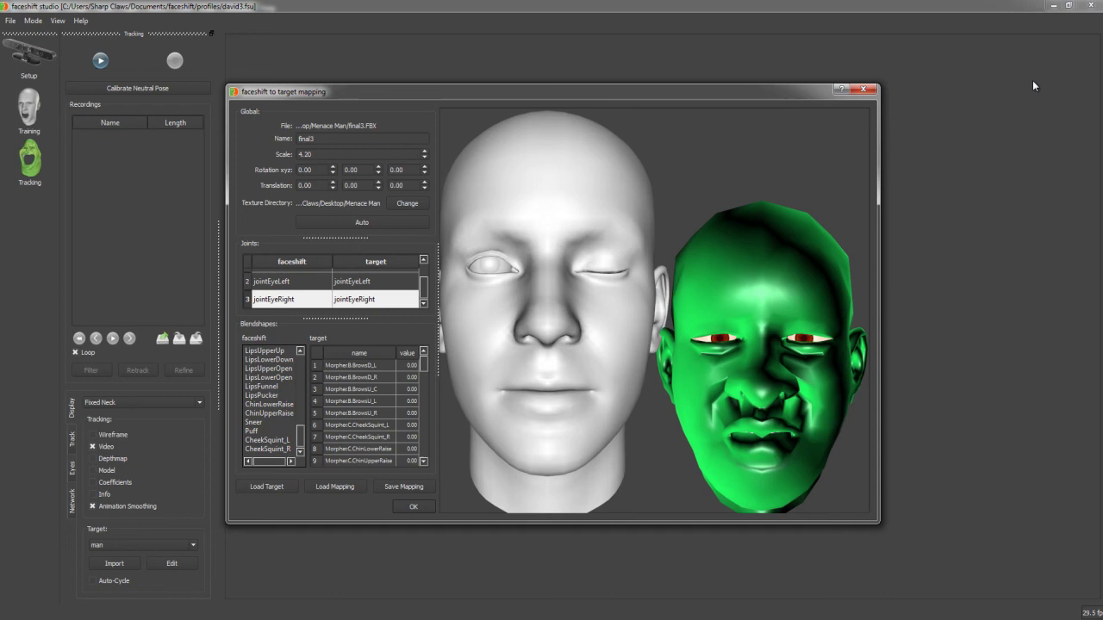
pyautogui.scroll(12, 268, 399)
pyautogui.click(261, 351)
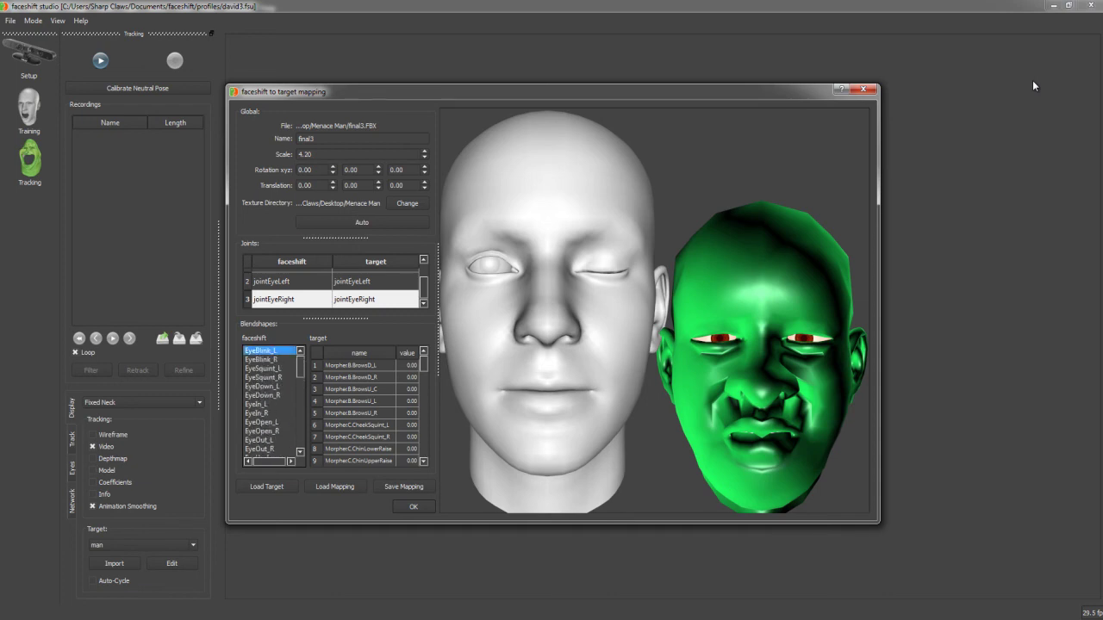
pyautogui.scroll(-13, 362, 405)
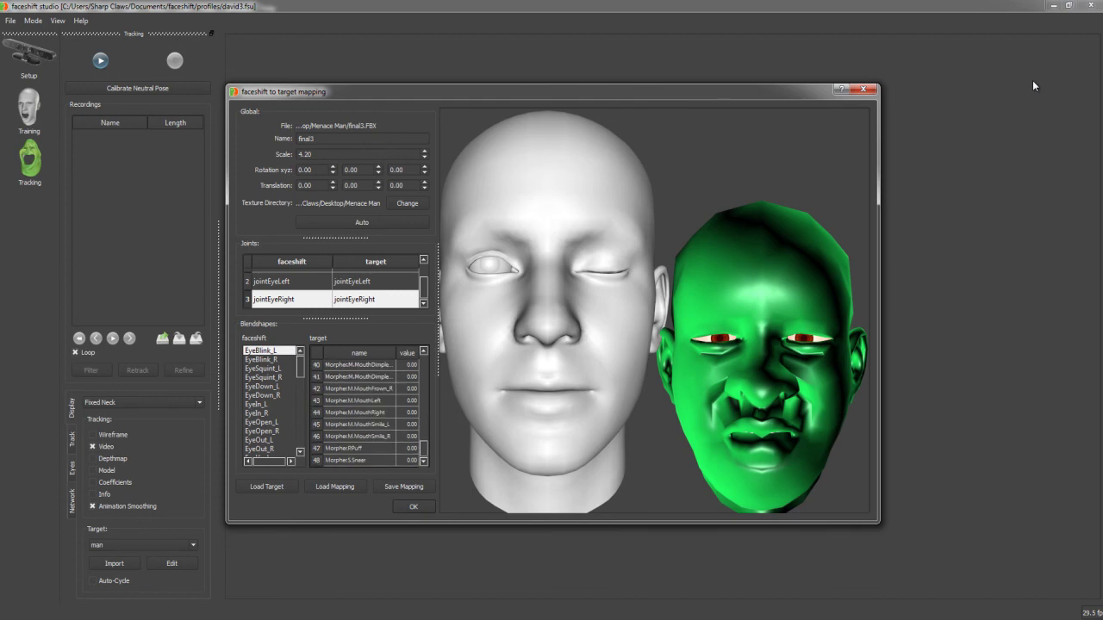
pyautogui.scroll(13, 362, 405)
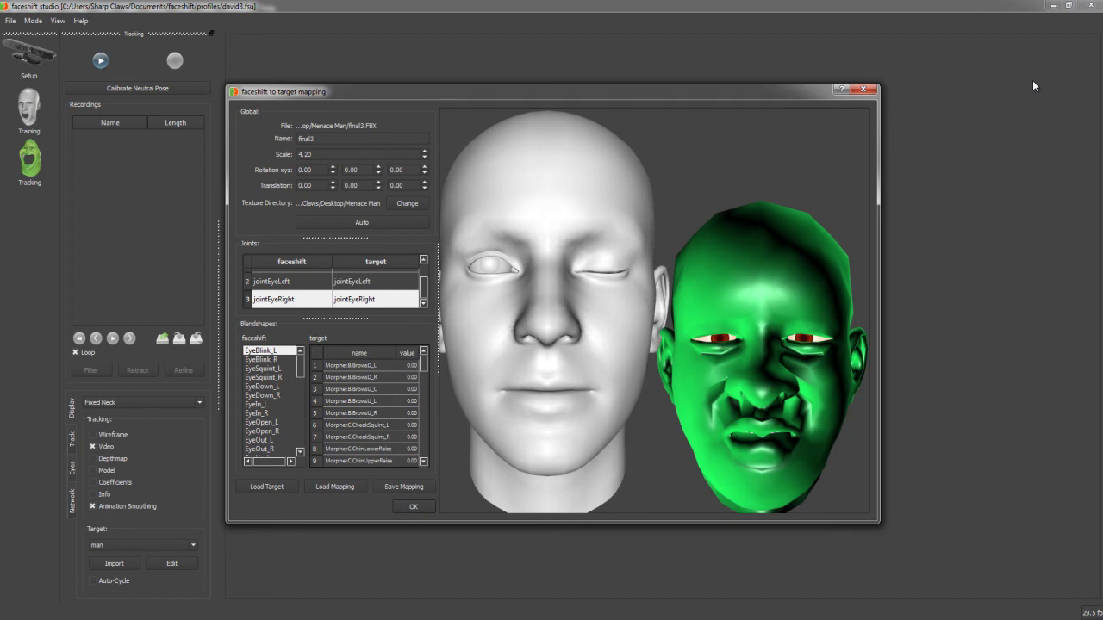
pyautogui.scroll(-12, 272, 401)
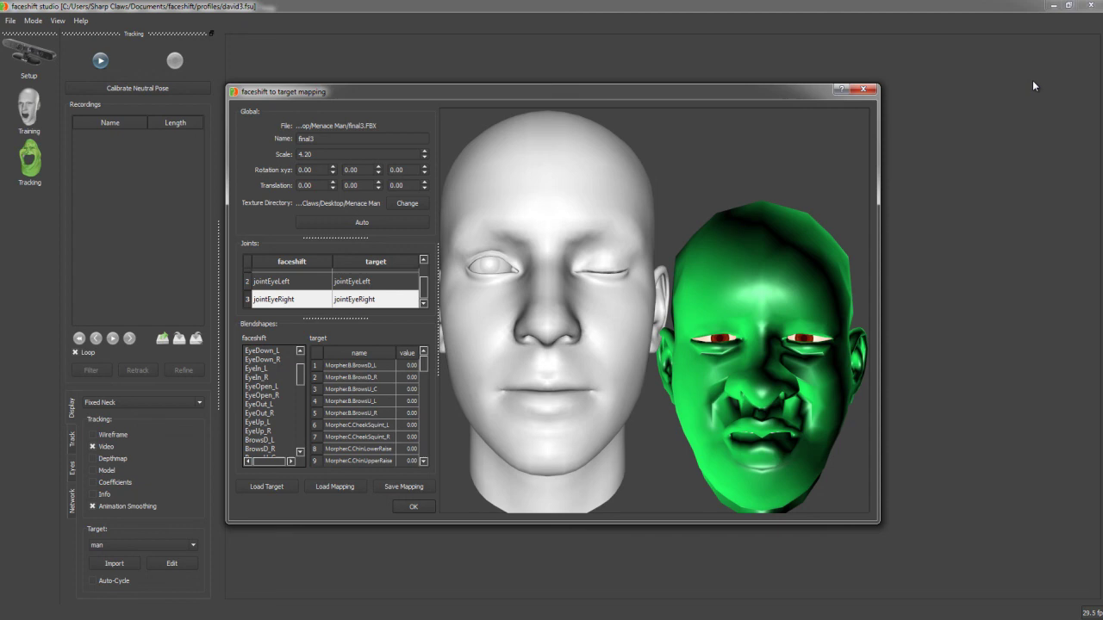
pyautogui.scroll(12, 271, 401)
pyautogui.click(261, 350)
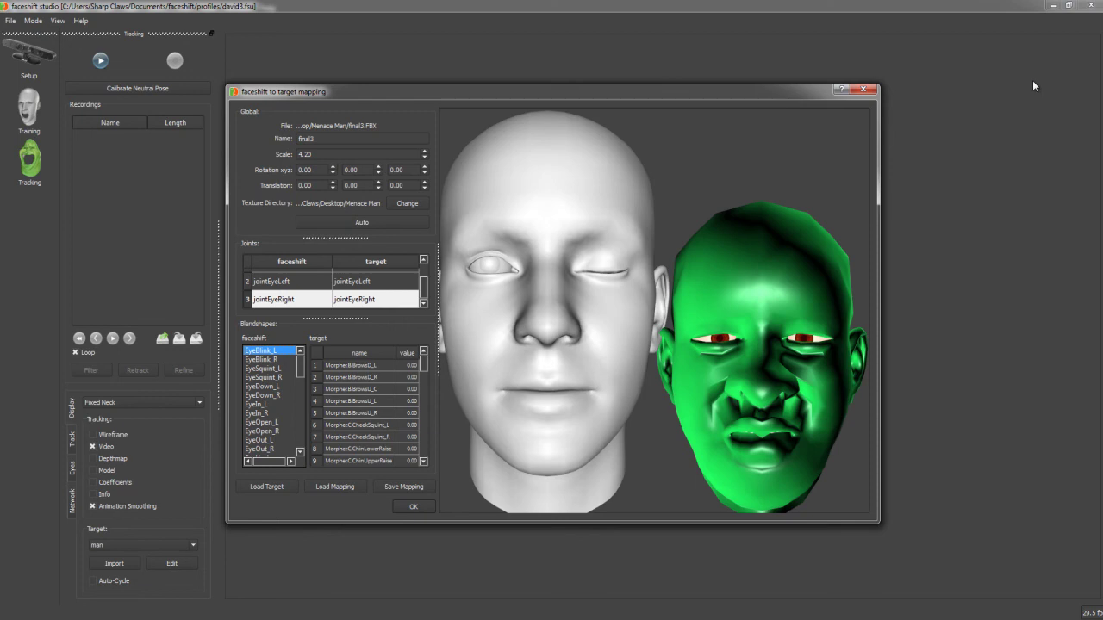
# Map the JawOpen blendshape to the target's JawOpen Morpher channel at 1.00 and accept the mapping.
pyautogui.scroll(-10, 271, 401)
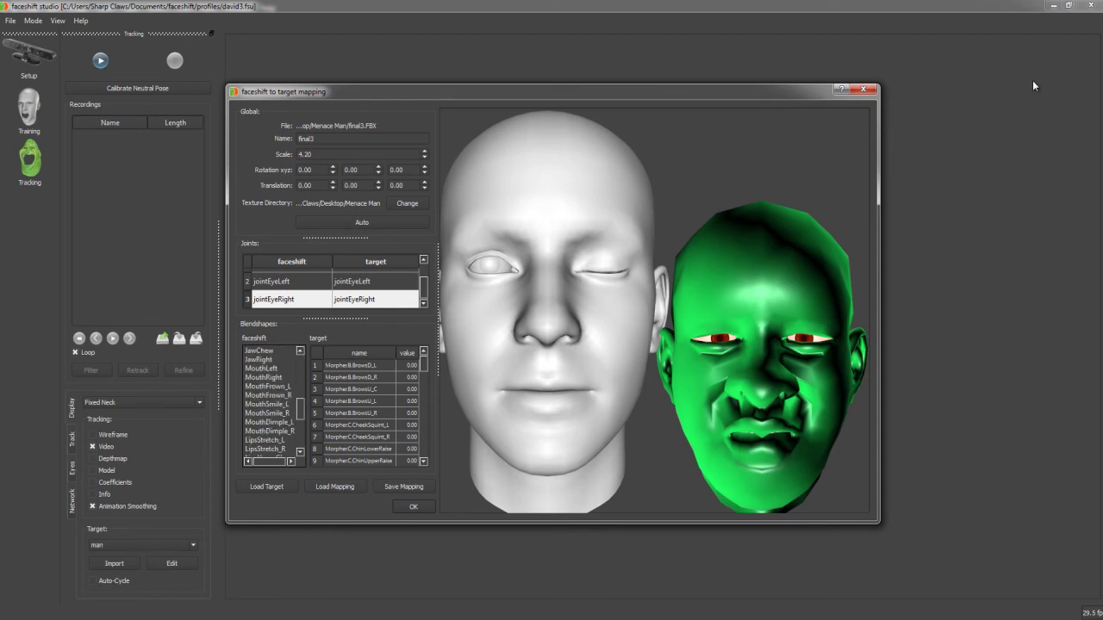
pyautogui.scroll(2, 271, 401)
pyautogui.scroll(2, 271, 401)
pyautogui.click(260, 359)
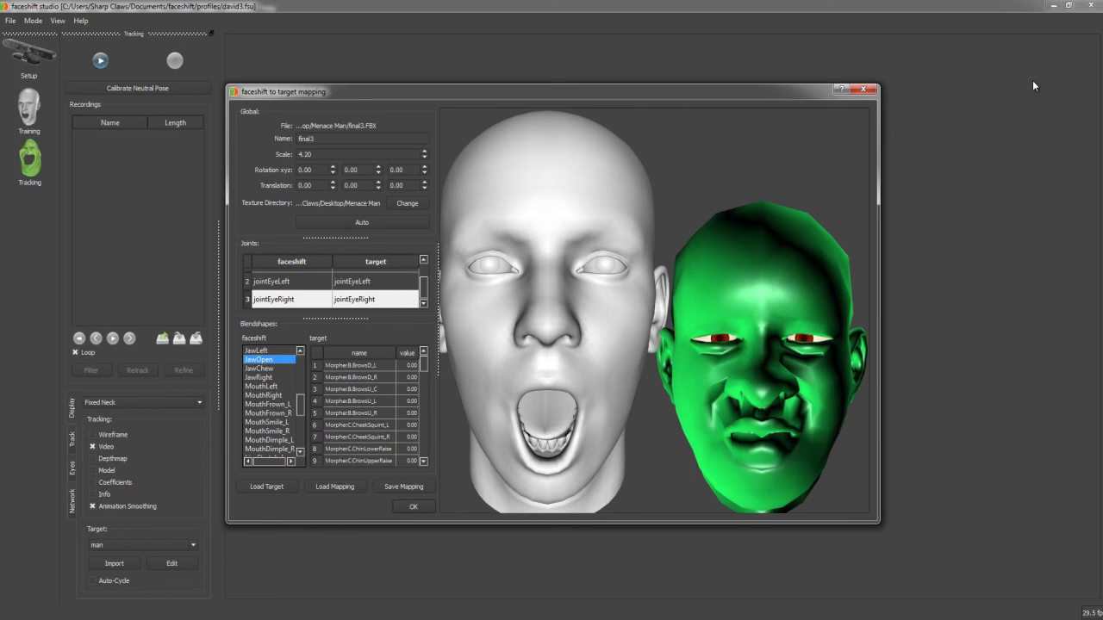
pyautogui.moveTo(423, 363); pyautogui.dragTo(423, 412)
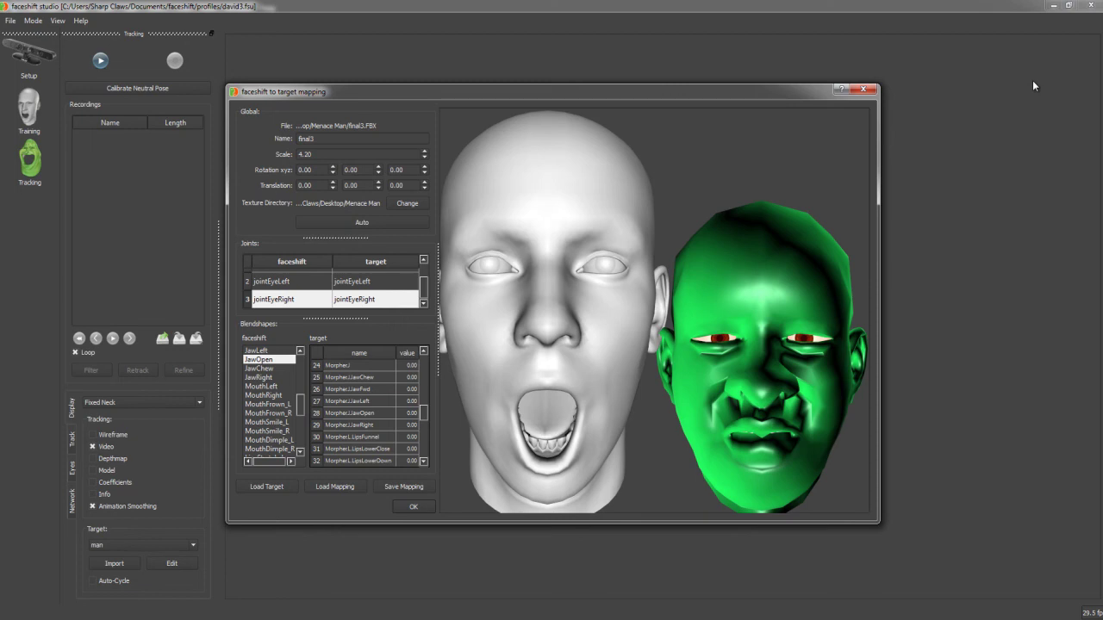
pyautogui.moveTo(407, 412); pyautogui.dragTo(478, 412)
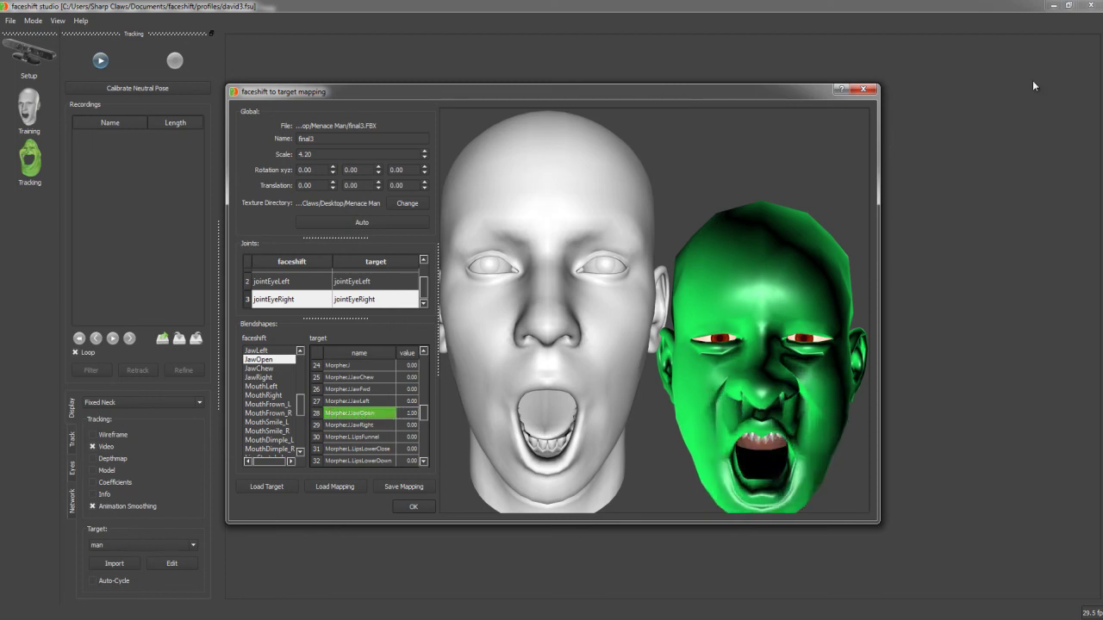
pyautogui.click(413, 507)
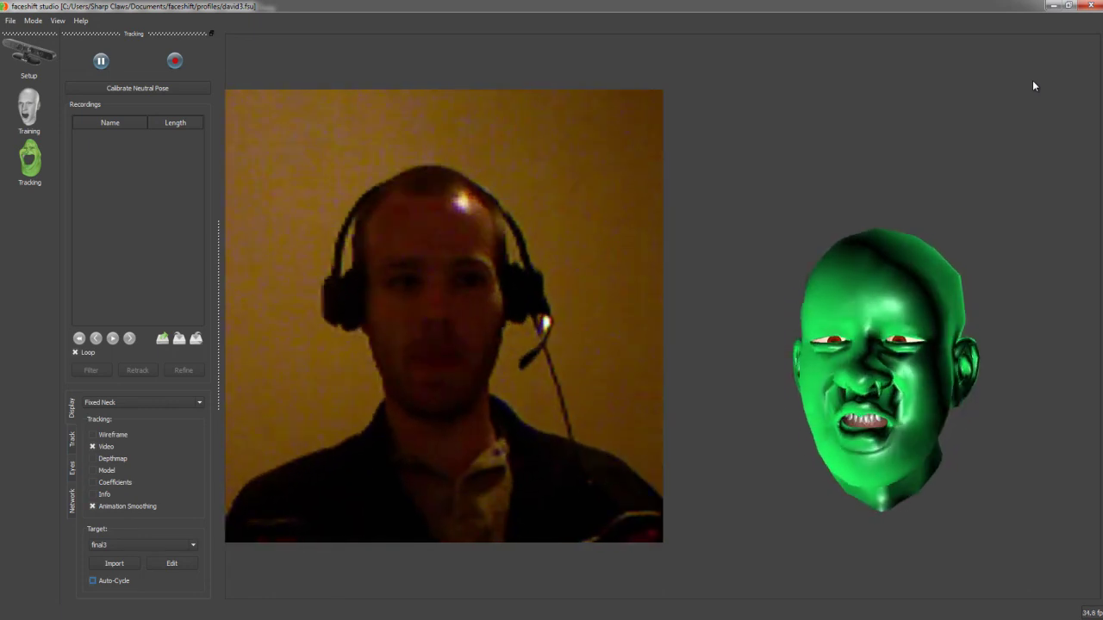
# Record a short facial performance with the final3 target and accept retracking of its unprocessed frames.
pyautogui.scroll(2, 1033, 81)
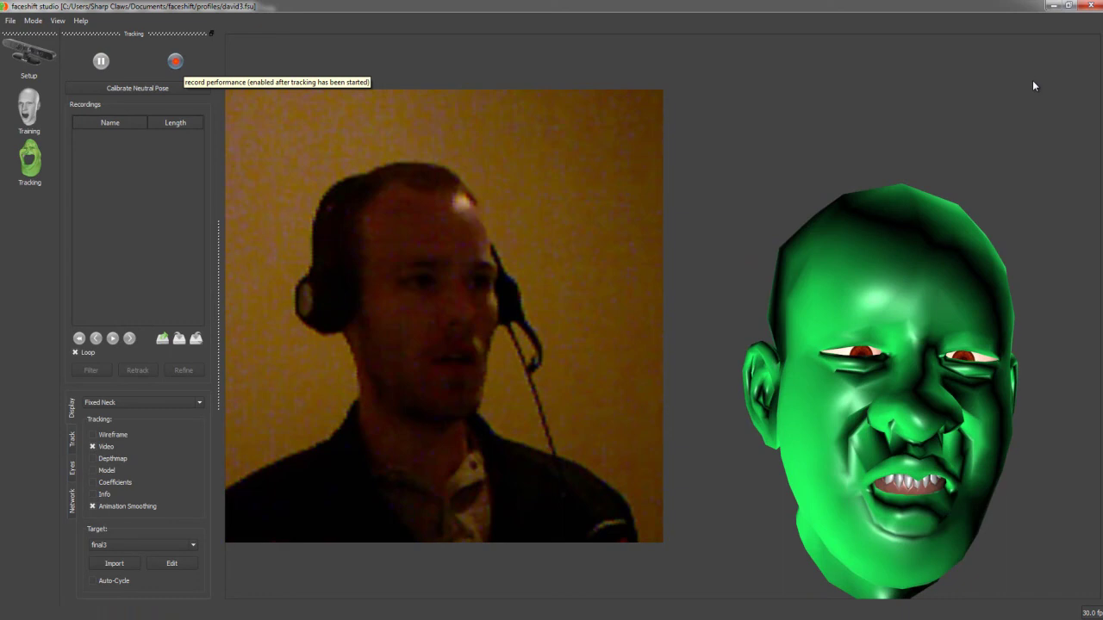
pyautogui.press('space')
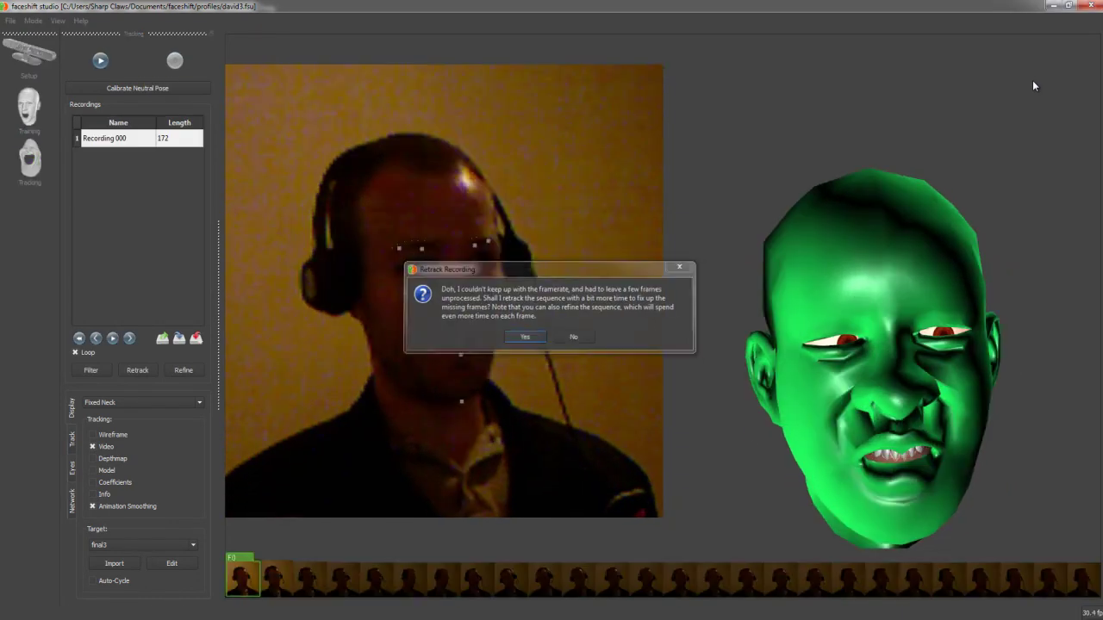
pyautogui.press('Return')
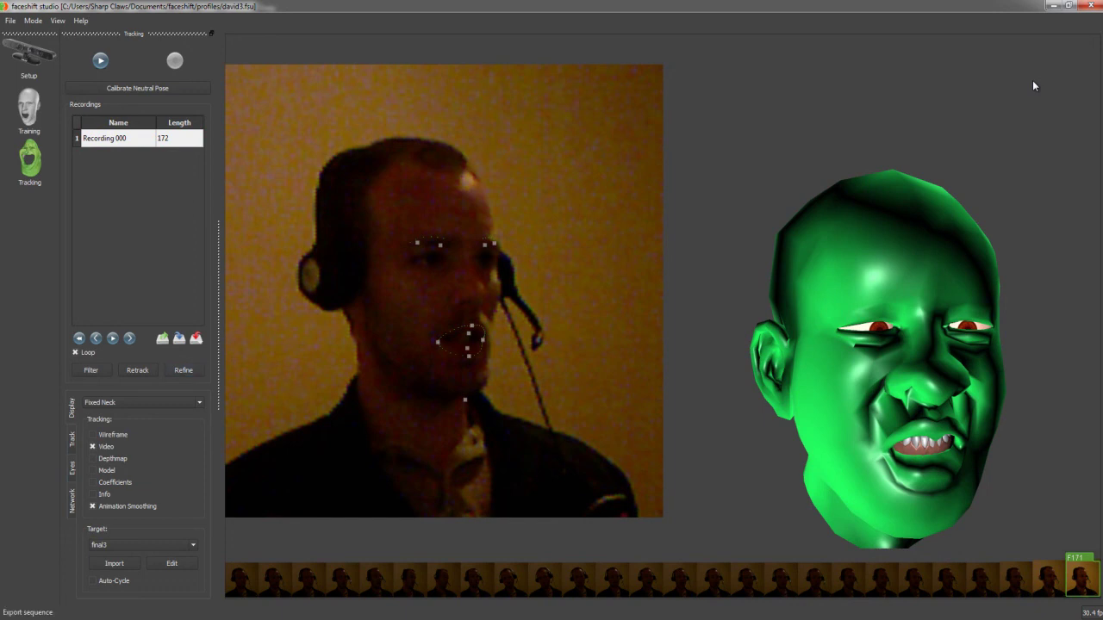
# Check which export formats are offered for the recording without exporting it.
pyautogui.click(196, 339)
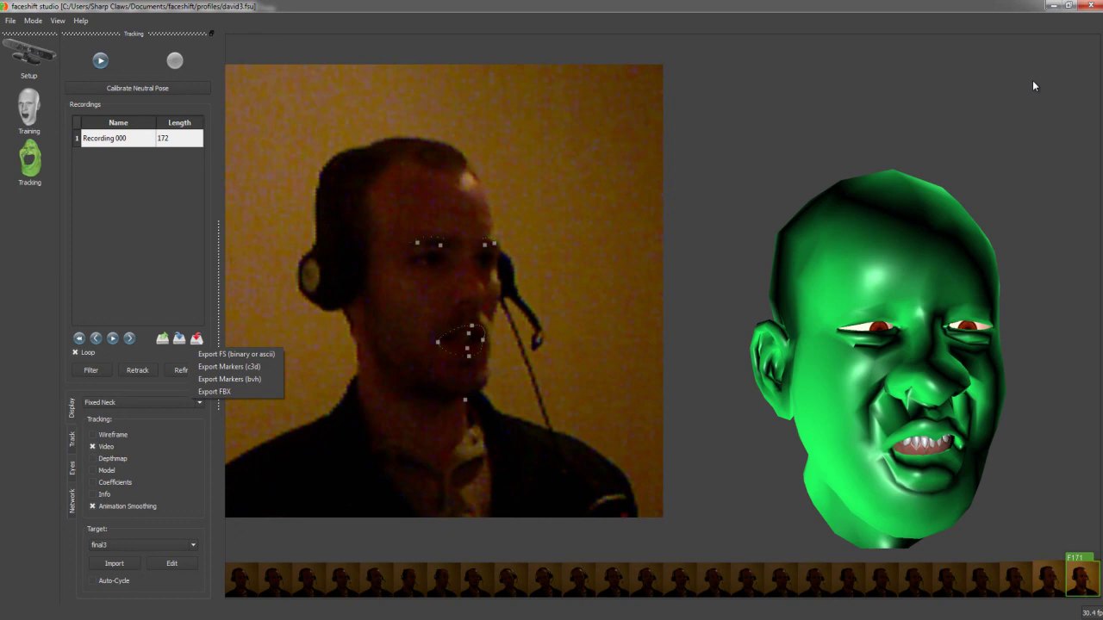
pyautogui.click(1034, 85)
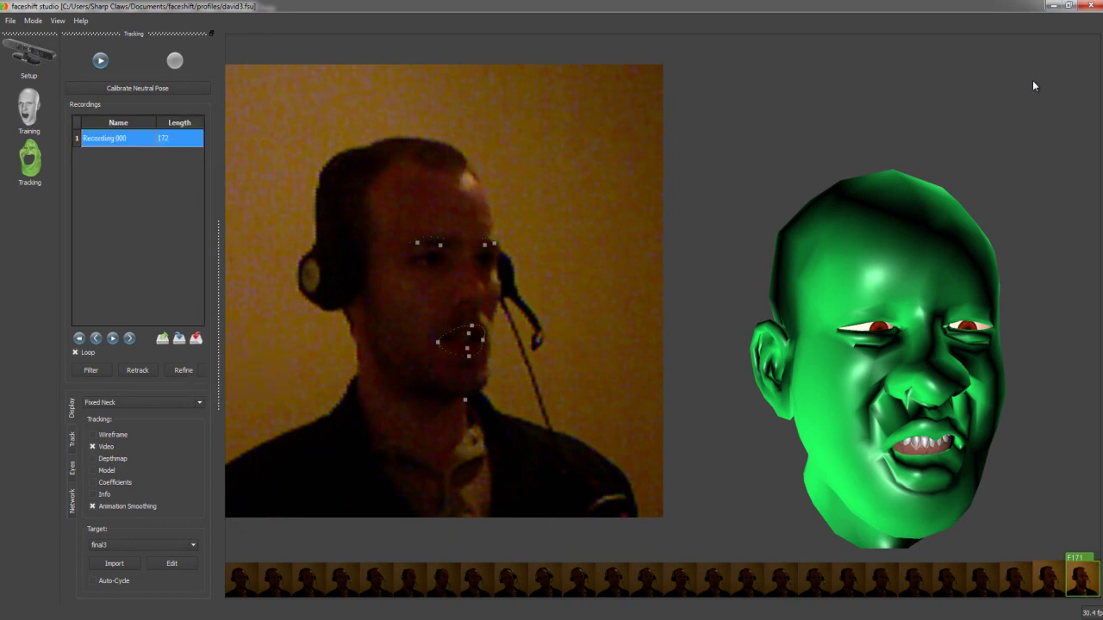
# Switch to menace_man_final.max in 3ds Max, return the animation to frame 0 and select MacawHead_Mesh.
pyautogui.hotkey('alt', 'Tab')
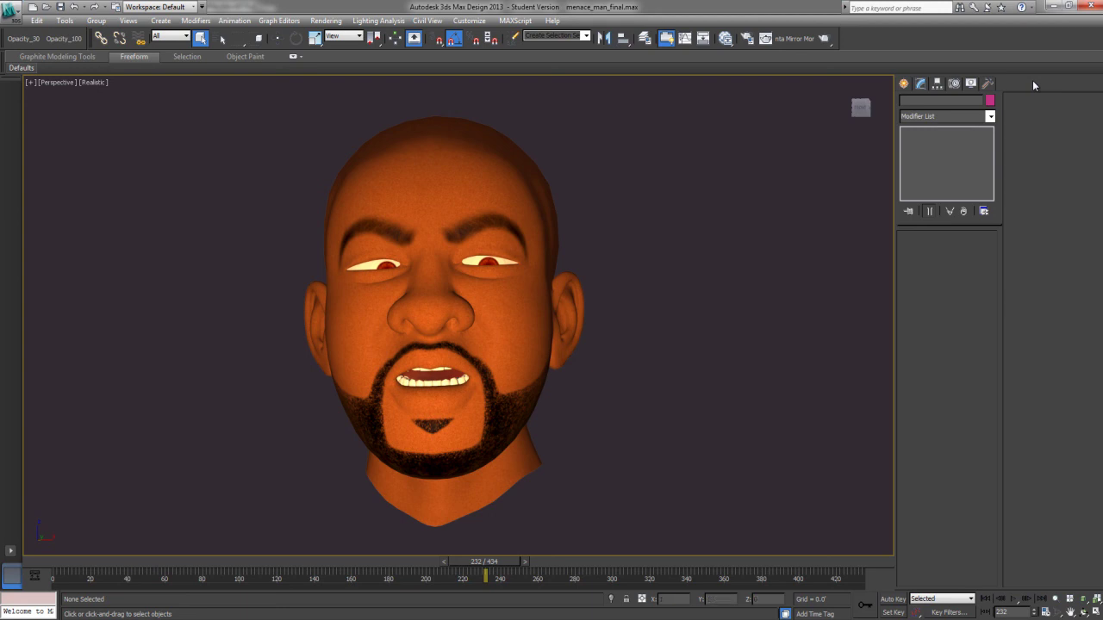
pyautogui.press('Home')
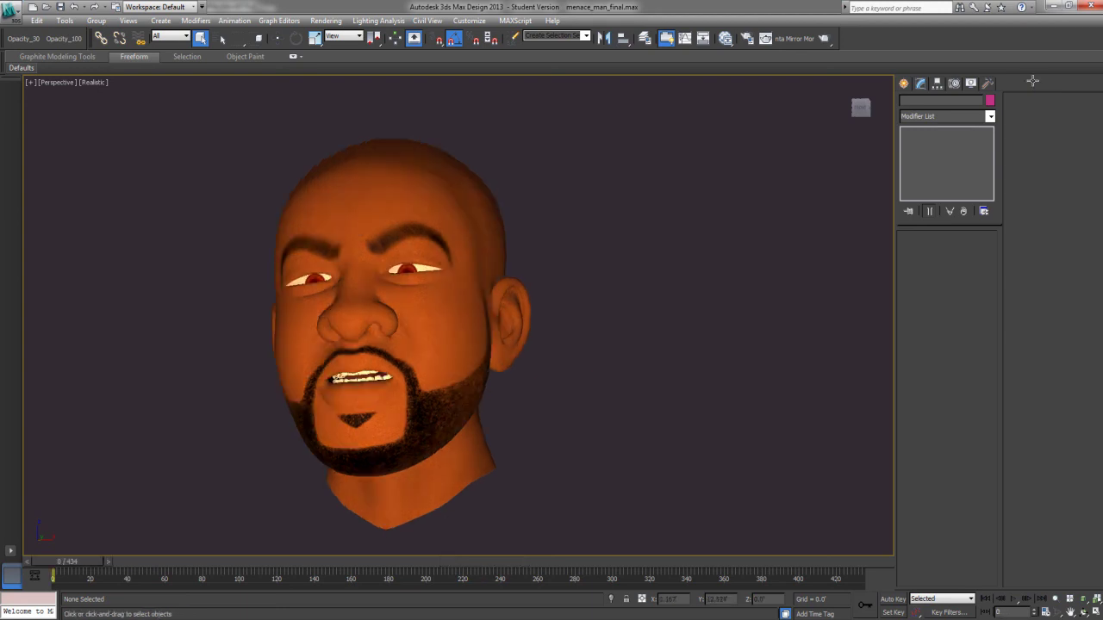
pyautogui.hotkey('ctrl', 'z')
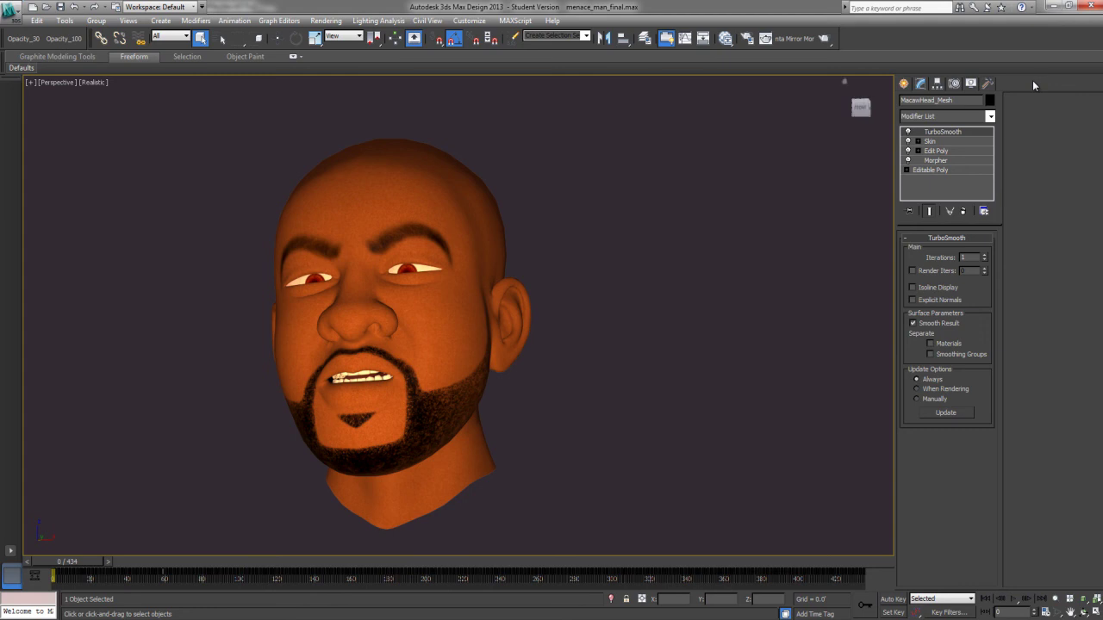
pyautogui.hotkey('ctrl', 'BackSpace')
pyautogui.hotkey('alt', 'Tab')
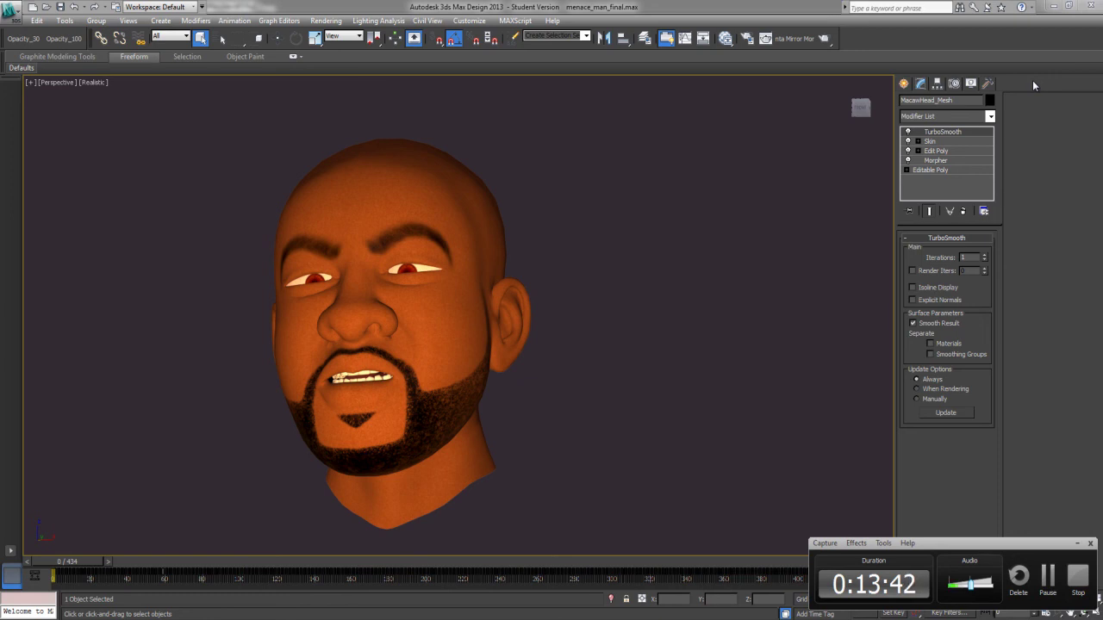
pyautogui.hotkey('alt', 'Tab')
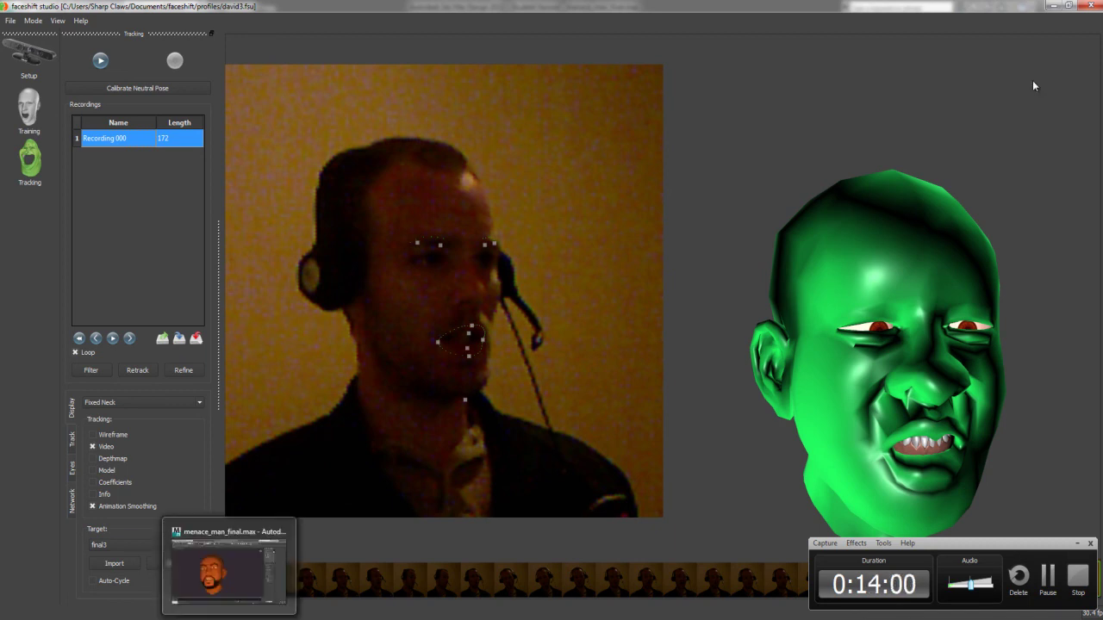
pyautogui.hotkey('alt', 'Tab')
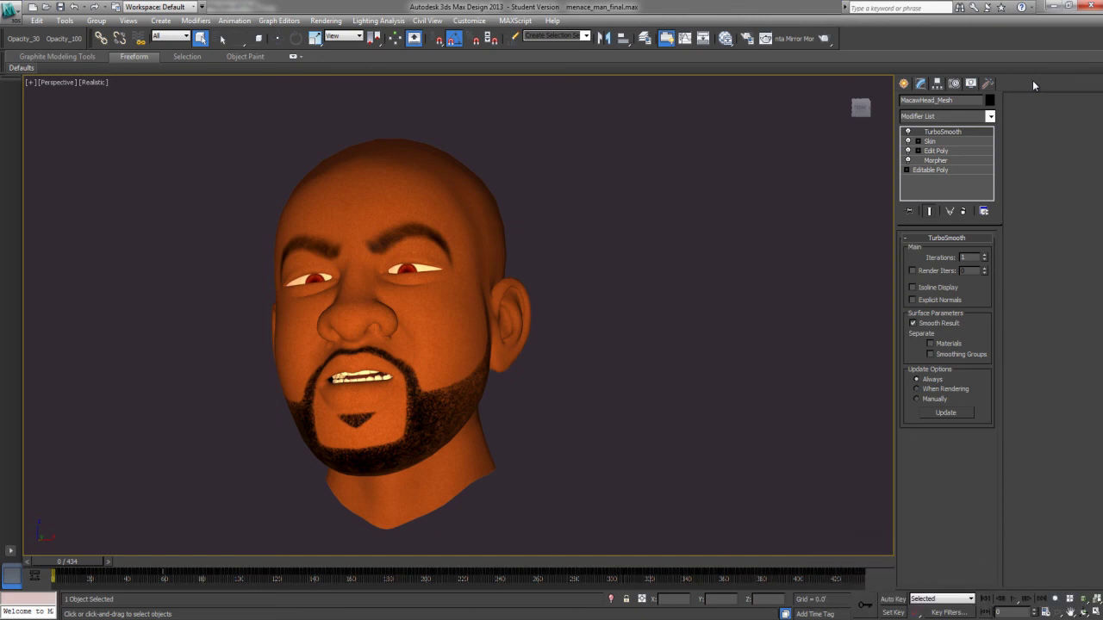
# Play the head's facial animation, stop it and return to frame 0.
pyautogui.press('/')
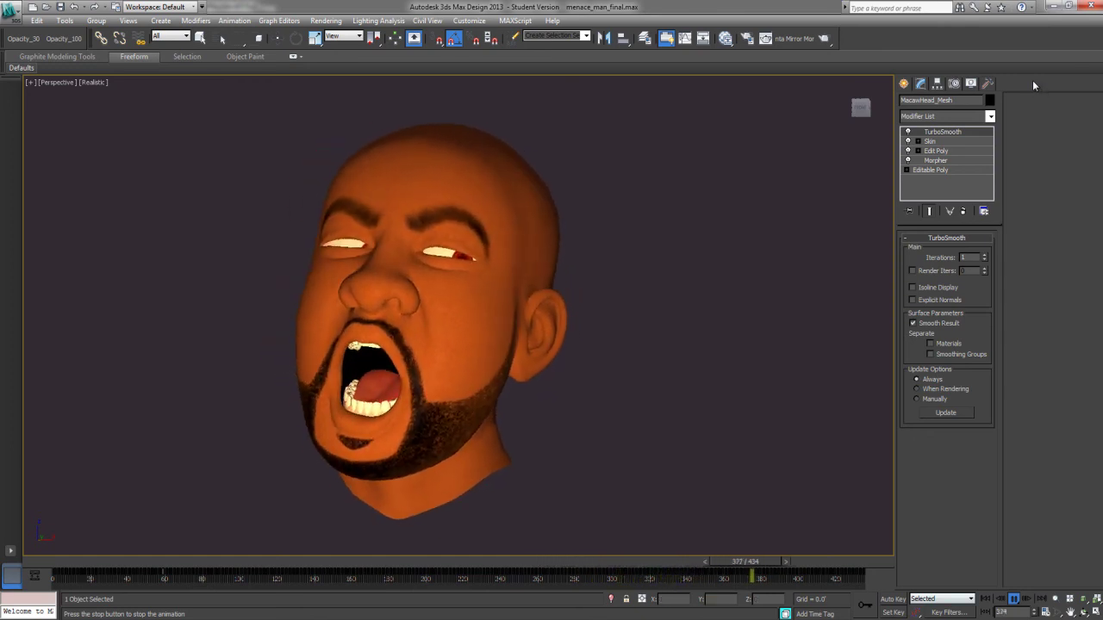
pyautogui.press('/')
pyautogui.moveTo(749, 561); pyautogui.dragTo(53, 576)
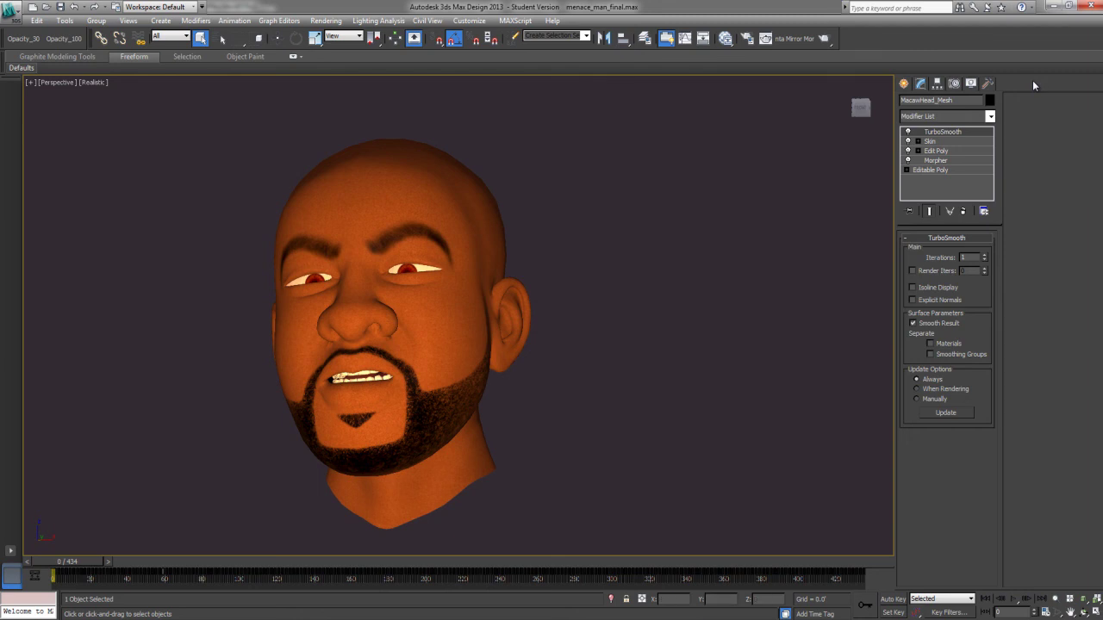
# View the head from its opposite side and play the animation from that angle before stopping it.
pyautogui.keyDown('alt'); pyautogui.moveTo(388, 314); pyautogui.dragTo(560, 315, button='middle'); pyautogui.keyUp('alt')
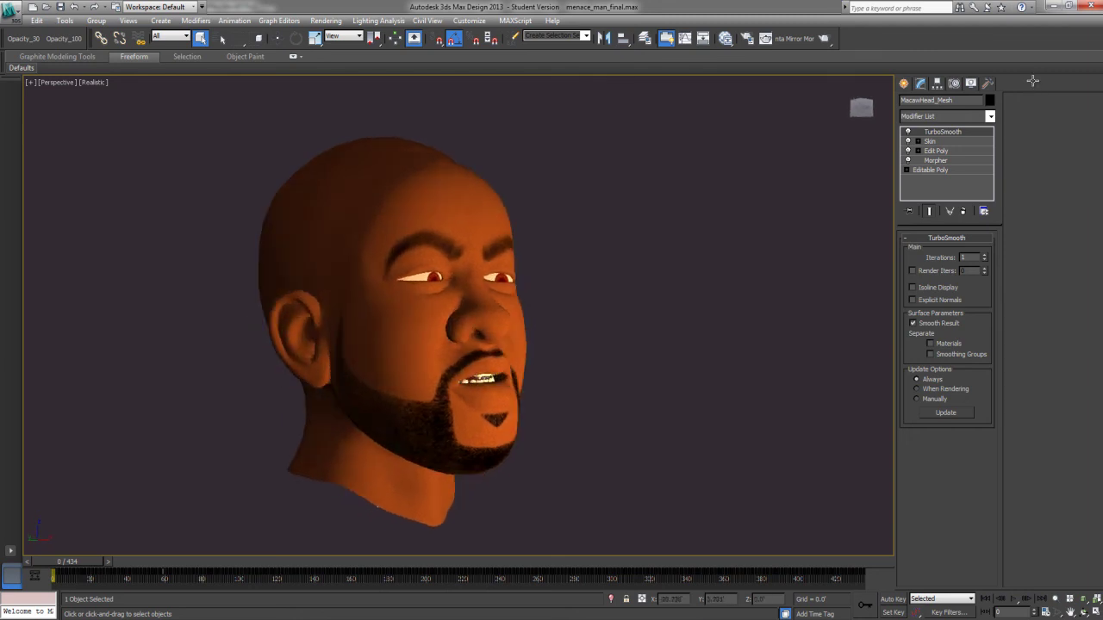
pyautogui.press('/')
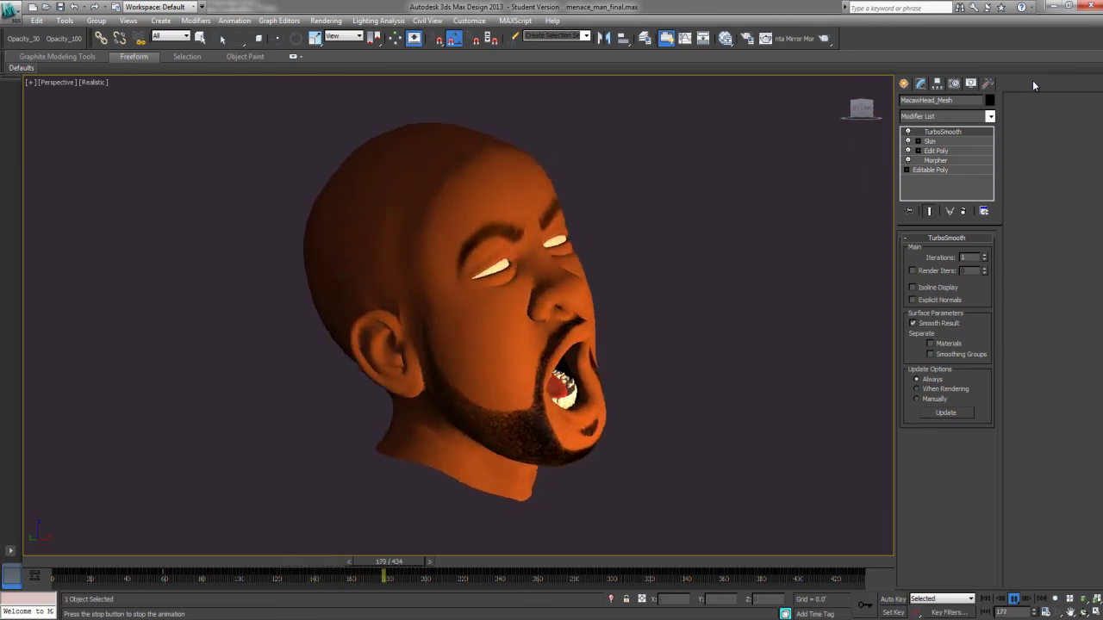
pyautogui.press('/')
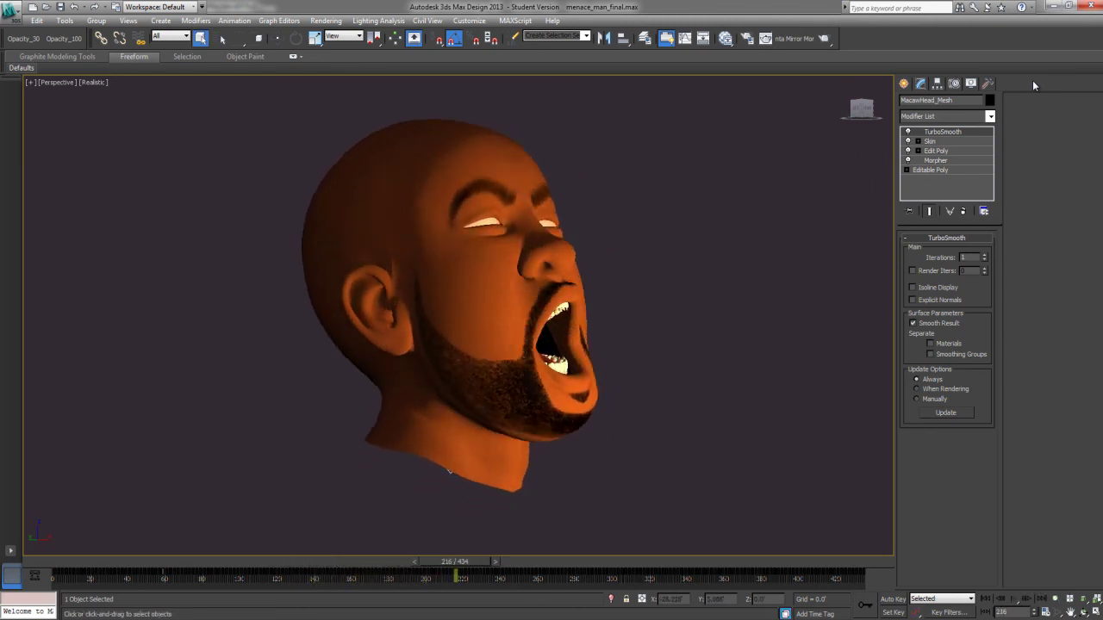
# Switch to Photoshop to view the finished render menace_render.jpg.
pyautogui.hotkey('alt', 'Tab')
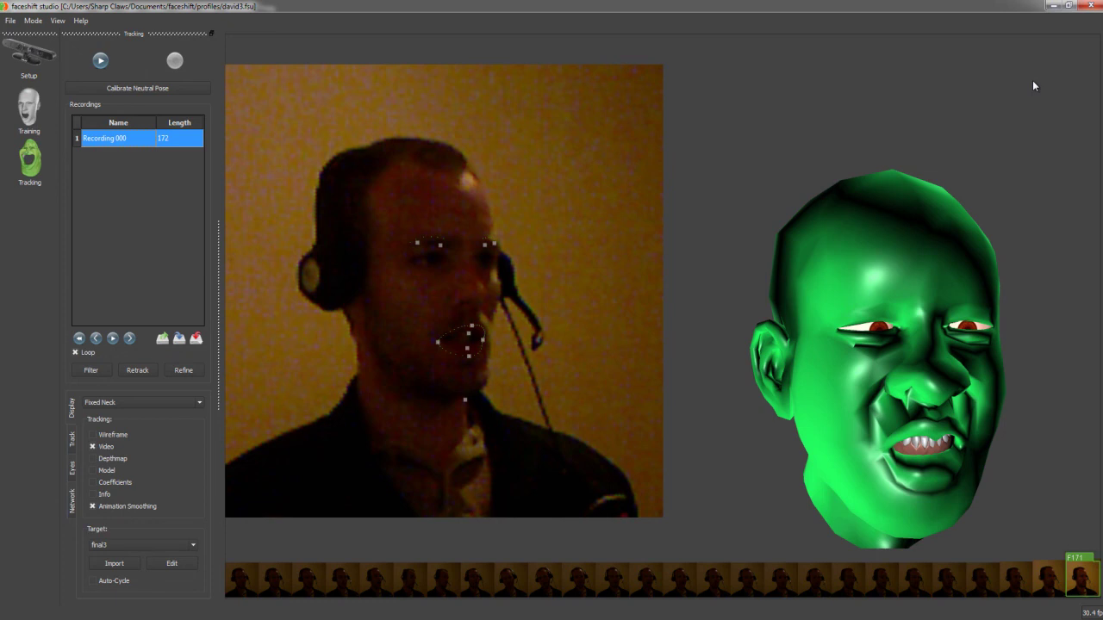
pyautogui.hotkey('alt', 'Tab')
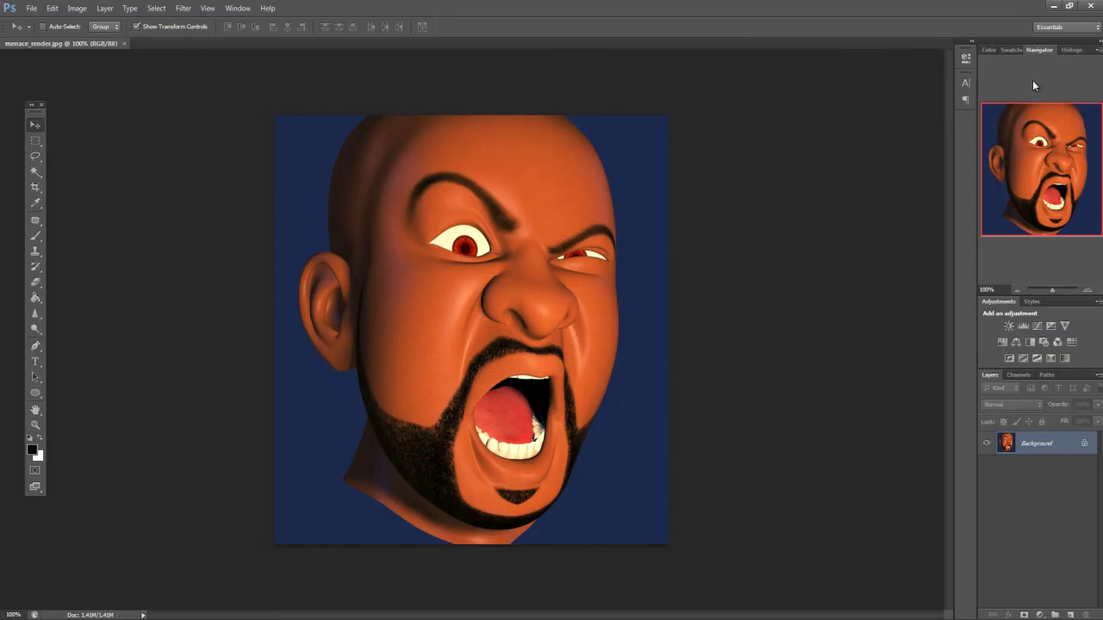